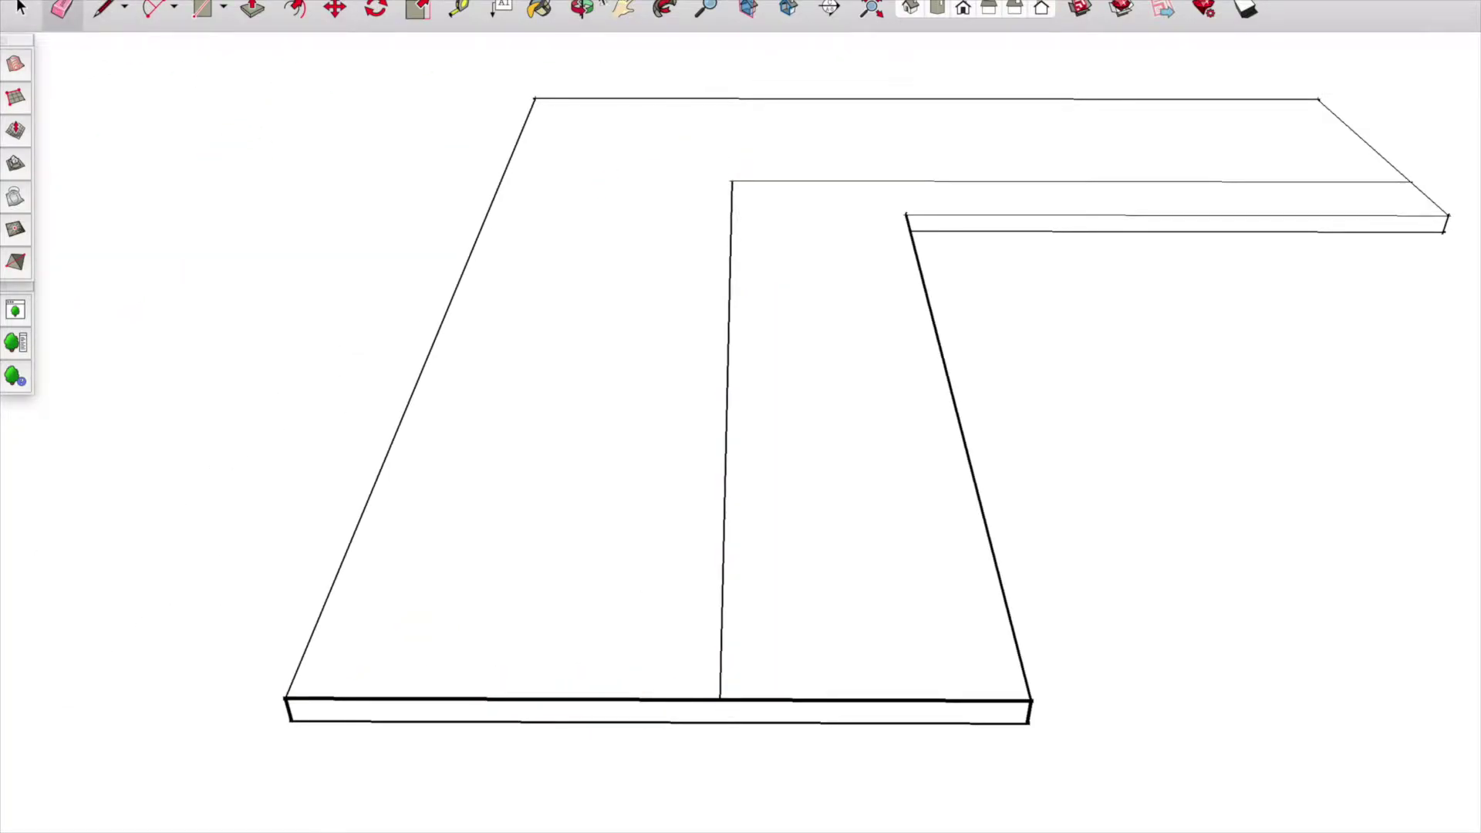
- Orbit and zoom in to inspect a corner of the L-shaped slab
middle_drag(421, 146, 718, 370)
scroll(874, 105, up, 5)
middle_drag(874, 104, 735, 95)
scroll(909, 231, down, 3)
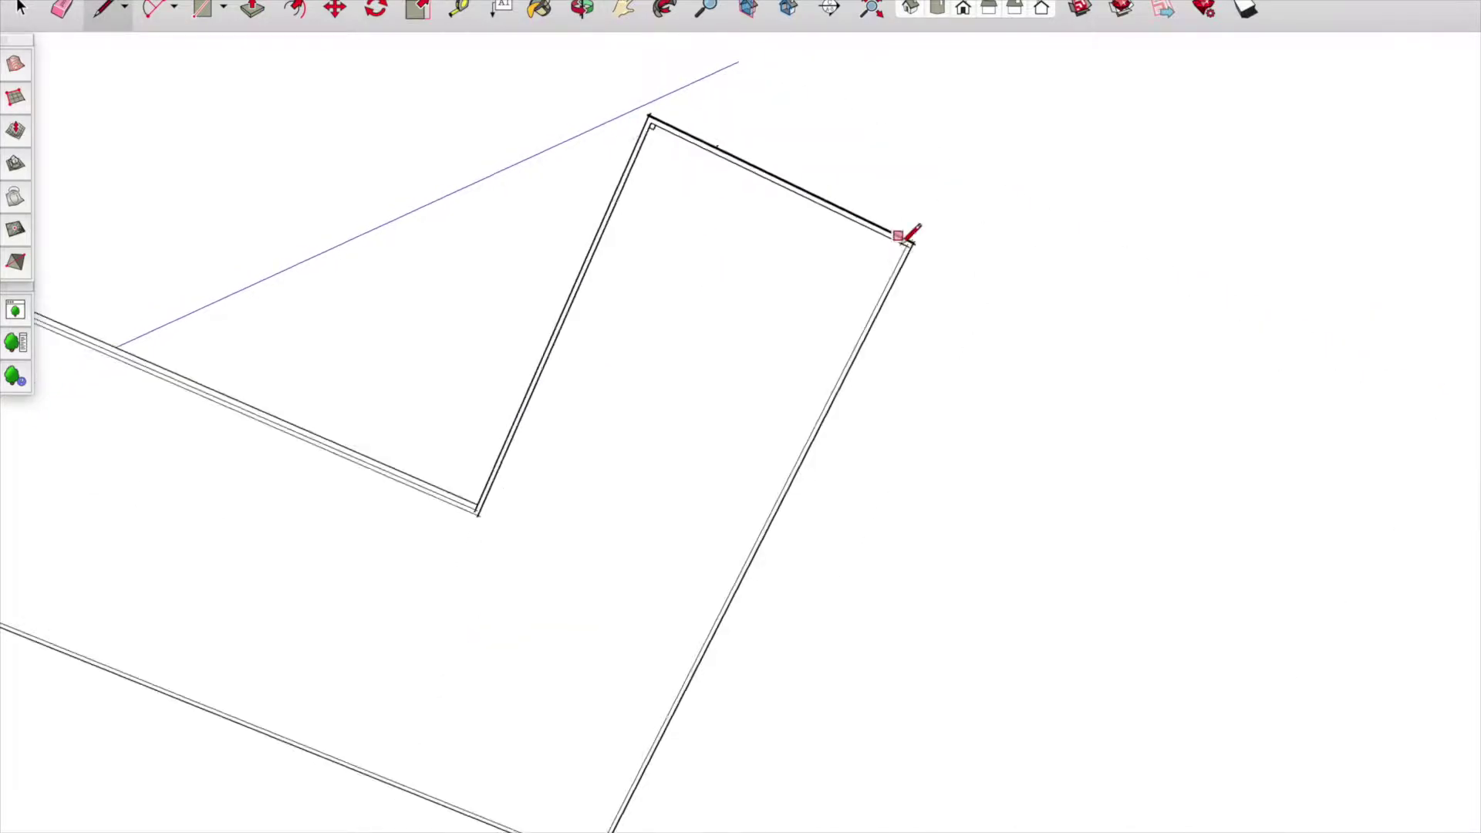
scroll(869, 149, up, 4)
scroll(753, 330, down, 5)
scroll(699, 550, up, 5)
scroll(671, 462, down, 5)
scroll(344, 286, up, 5)
scroll(472, 363, down, 1)
scroll(627, 386, down, 2)
scroll(686, 112, up, 2)
scroll(686, 112, down, 4)
scroll(786, 271, up, 3)
scroll(540, 540, up, 3)
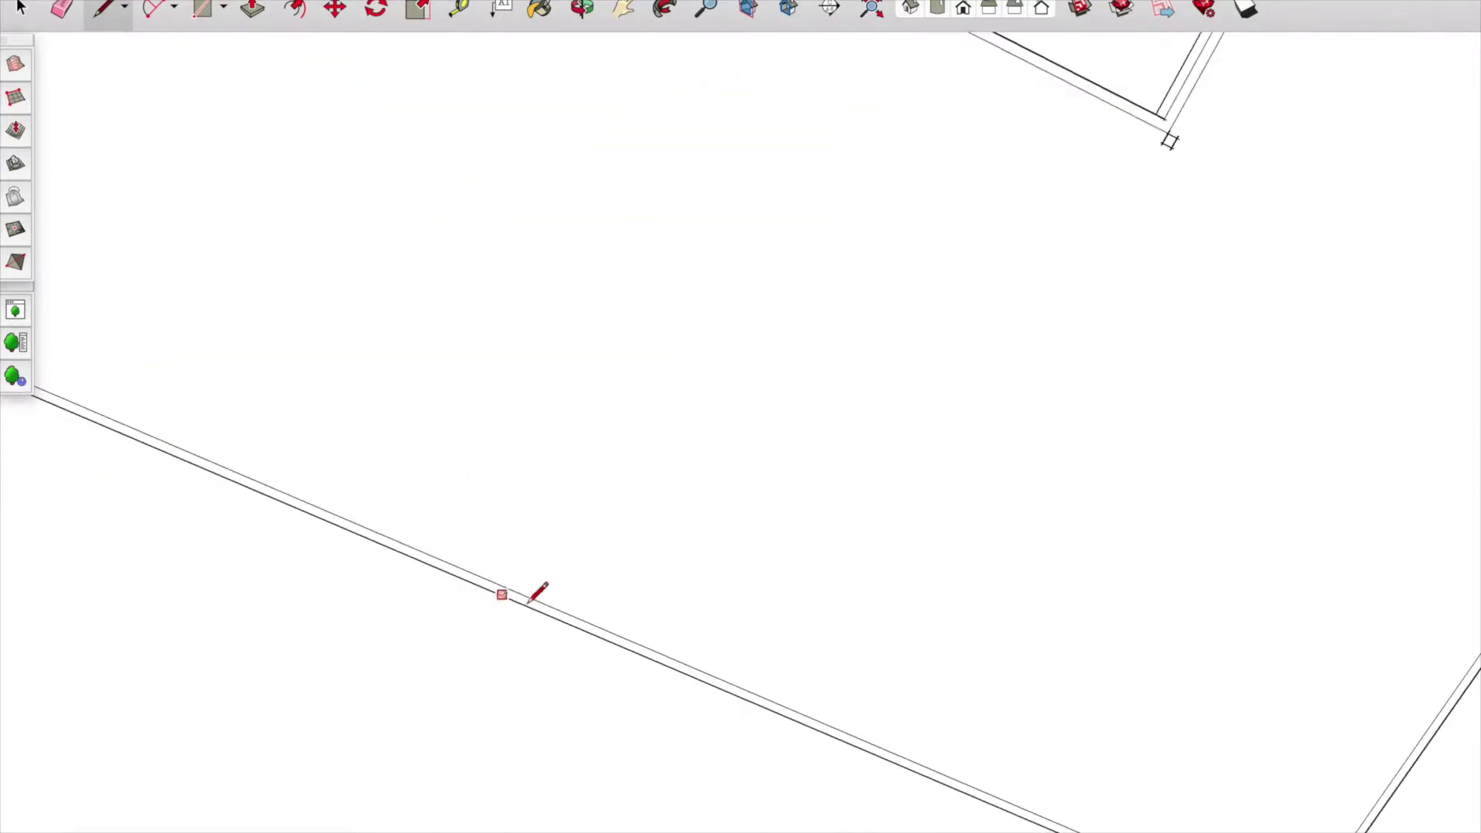
scroll(834, 490, down, 5)
scroll(833, 494, up, 4)
scroll(776, 422, down, 3)
middle_drag(776, 421, 579, 732)
scroll(512, 307, up, 5)
- Orbit back out to see the whole L-shaped slab
key(p)
scroll(259, 340, down, 1)
scroll(258, 340, down, 4)
scroll(232, 555, up, 5)
scroll(629, 715, down, 3)
scroll(628, 715, up, 3)
scroll(344, 626, down, 2)
scroll(393, 404, up, 3)
scroll(393, 405, down, 5)
click(583, 8)
drag(850, 649, 250, 245)
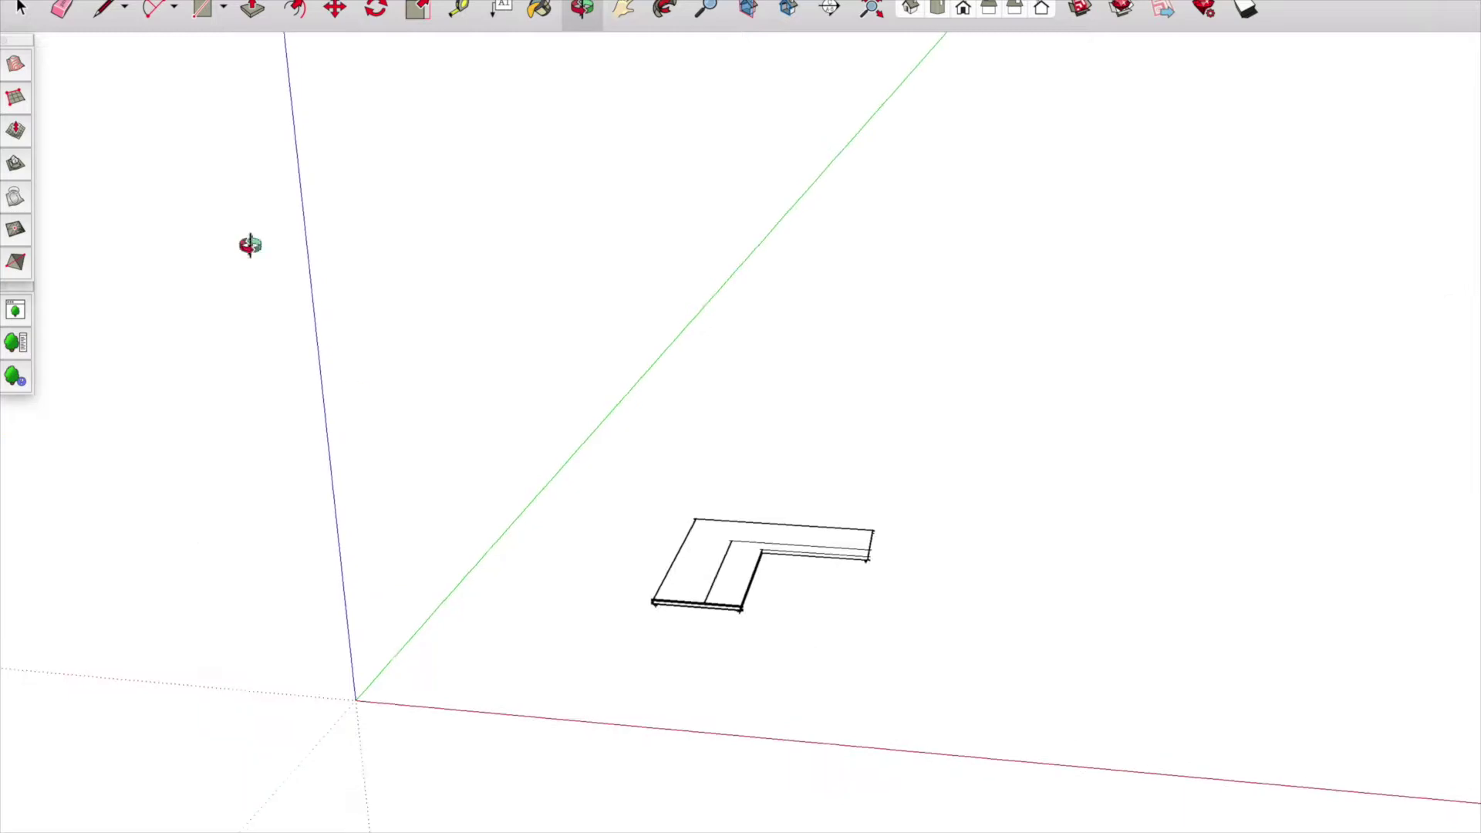
- Finish the ground rectangle and push the middle slab face through to open a gap
click(1076, 470)
middle_drag(744, 563, 463, 688)
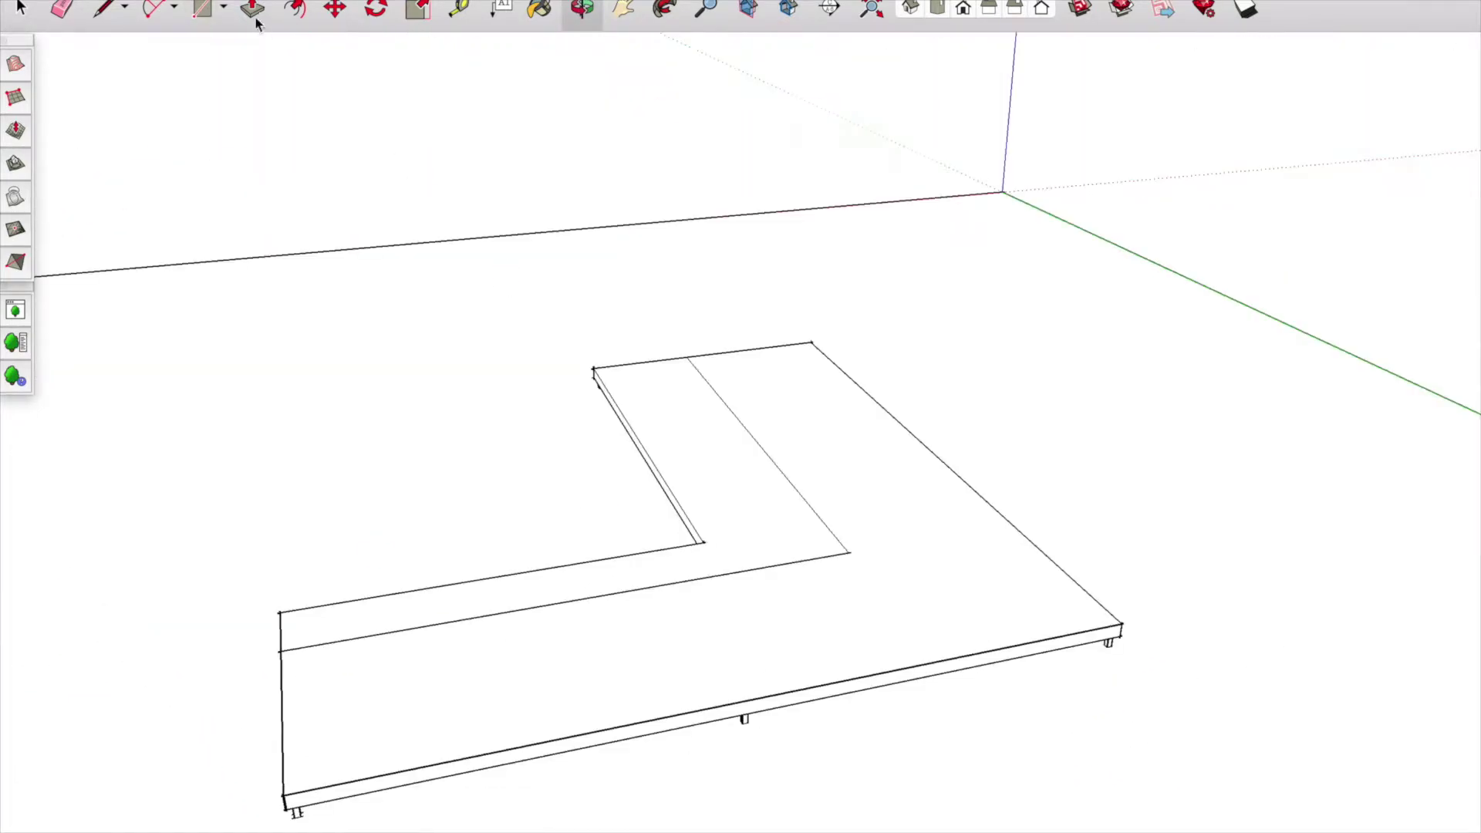
scroll(547, 608, up, 3)
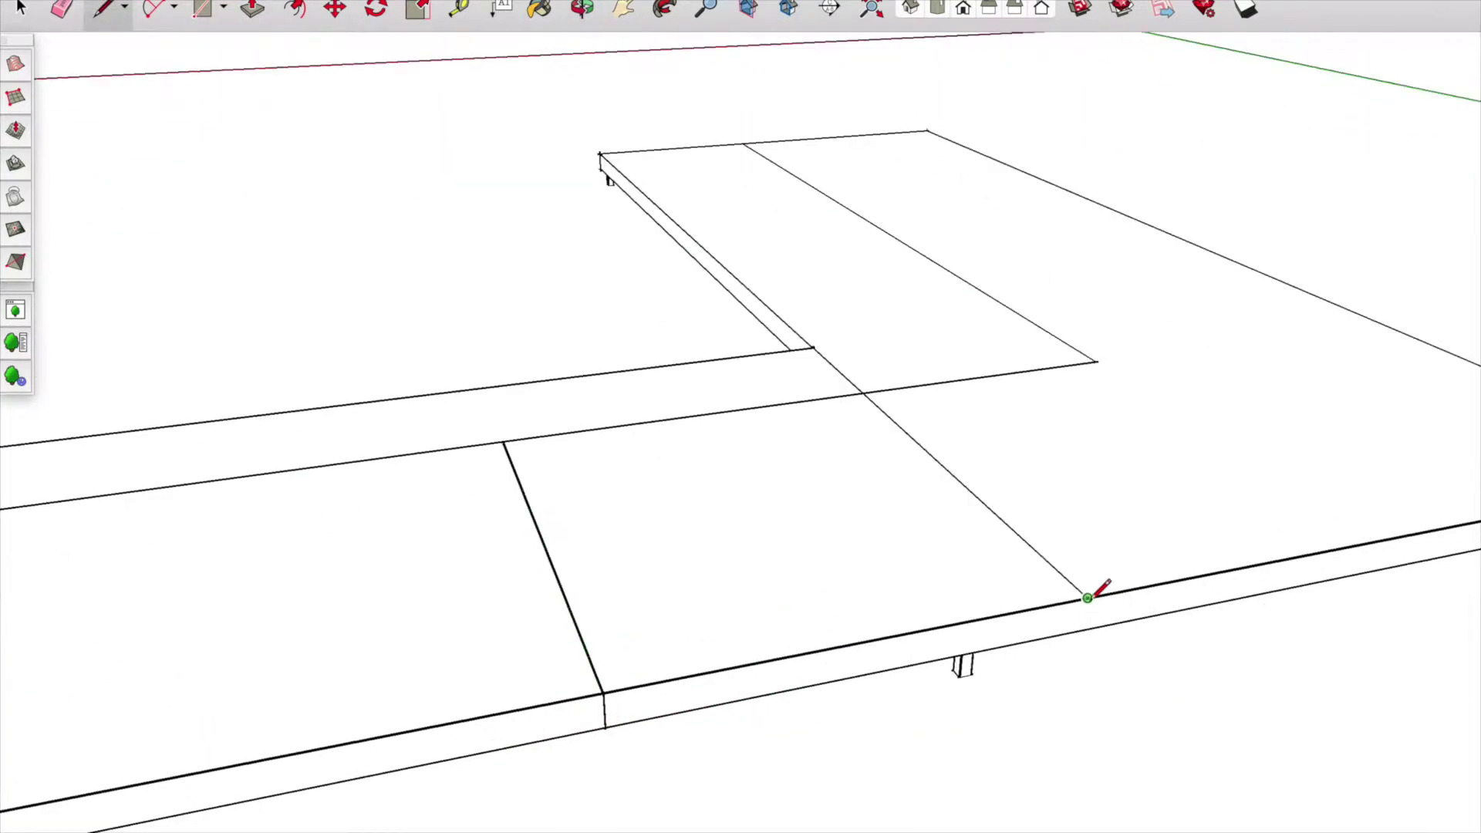
key(p)
drag(720, 581, 599, 453)
- Split the end face and narrow strip with edges and start an arc profile in the corner
key(e)
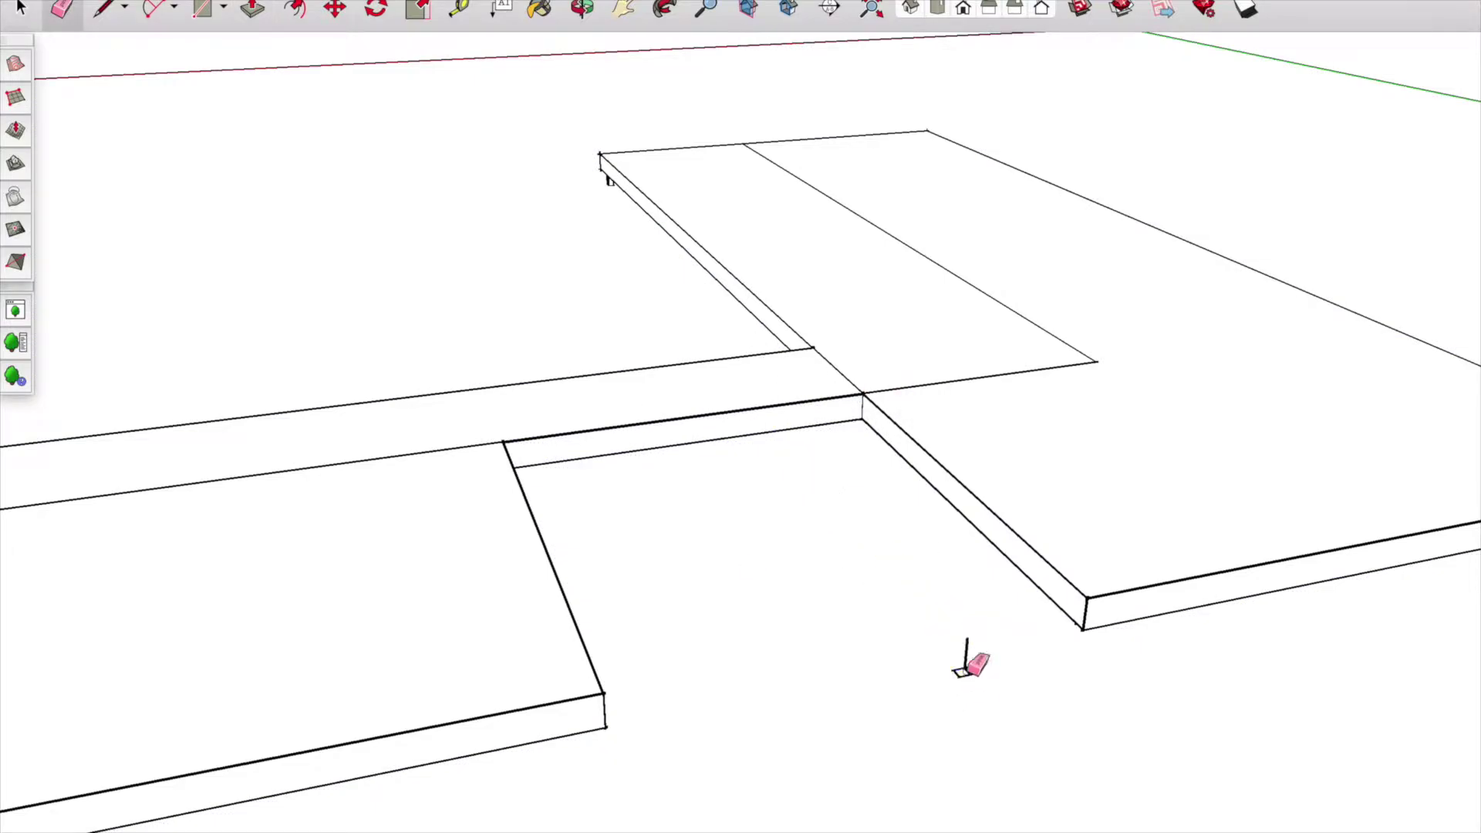
scroll(617, 362, down, 5)
scroll(555, 536, up, 6)
key(l)
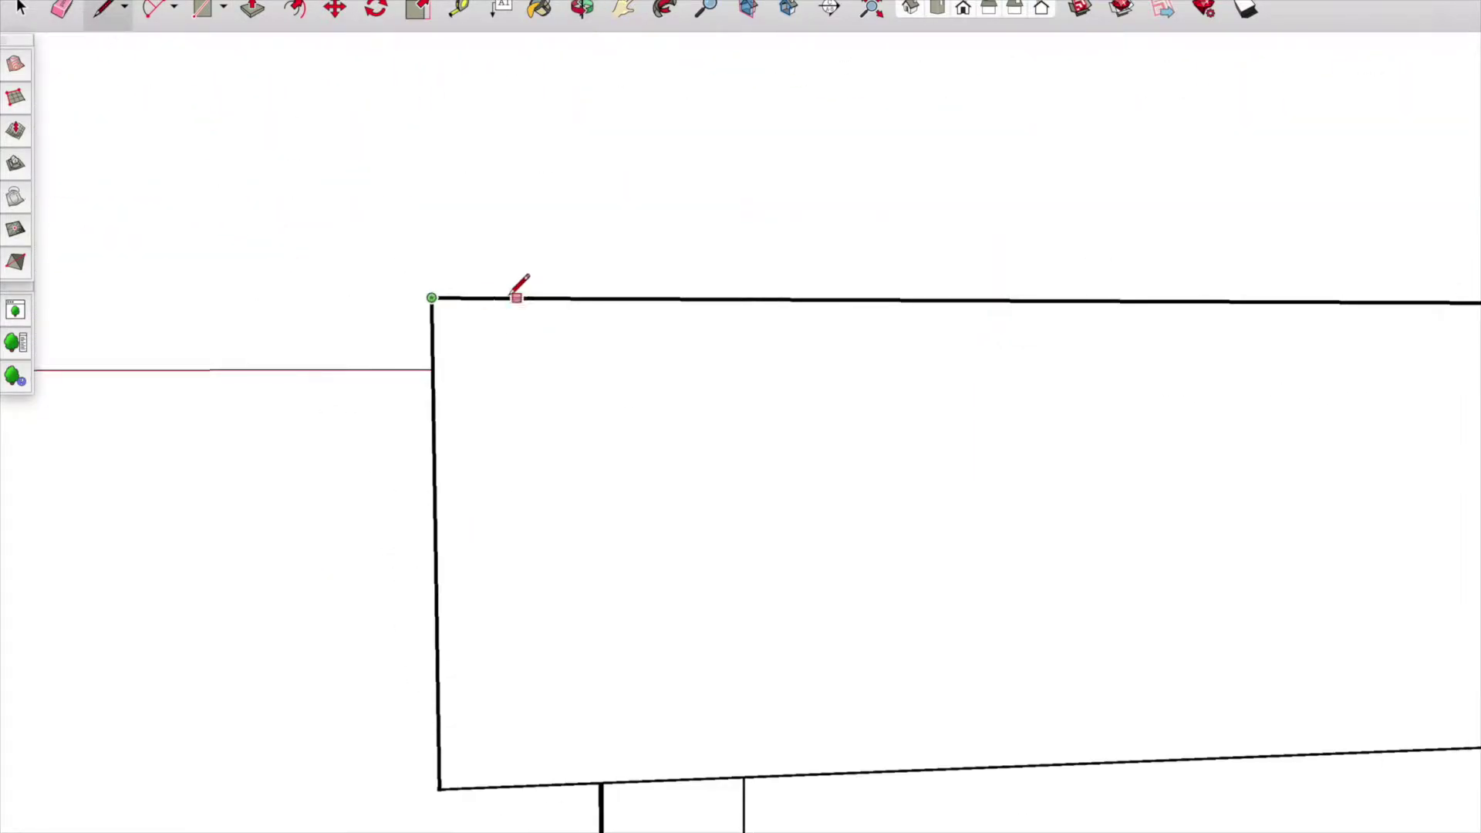
click(522, 784)
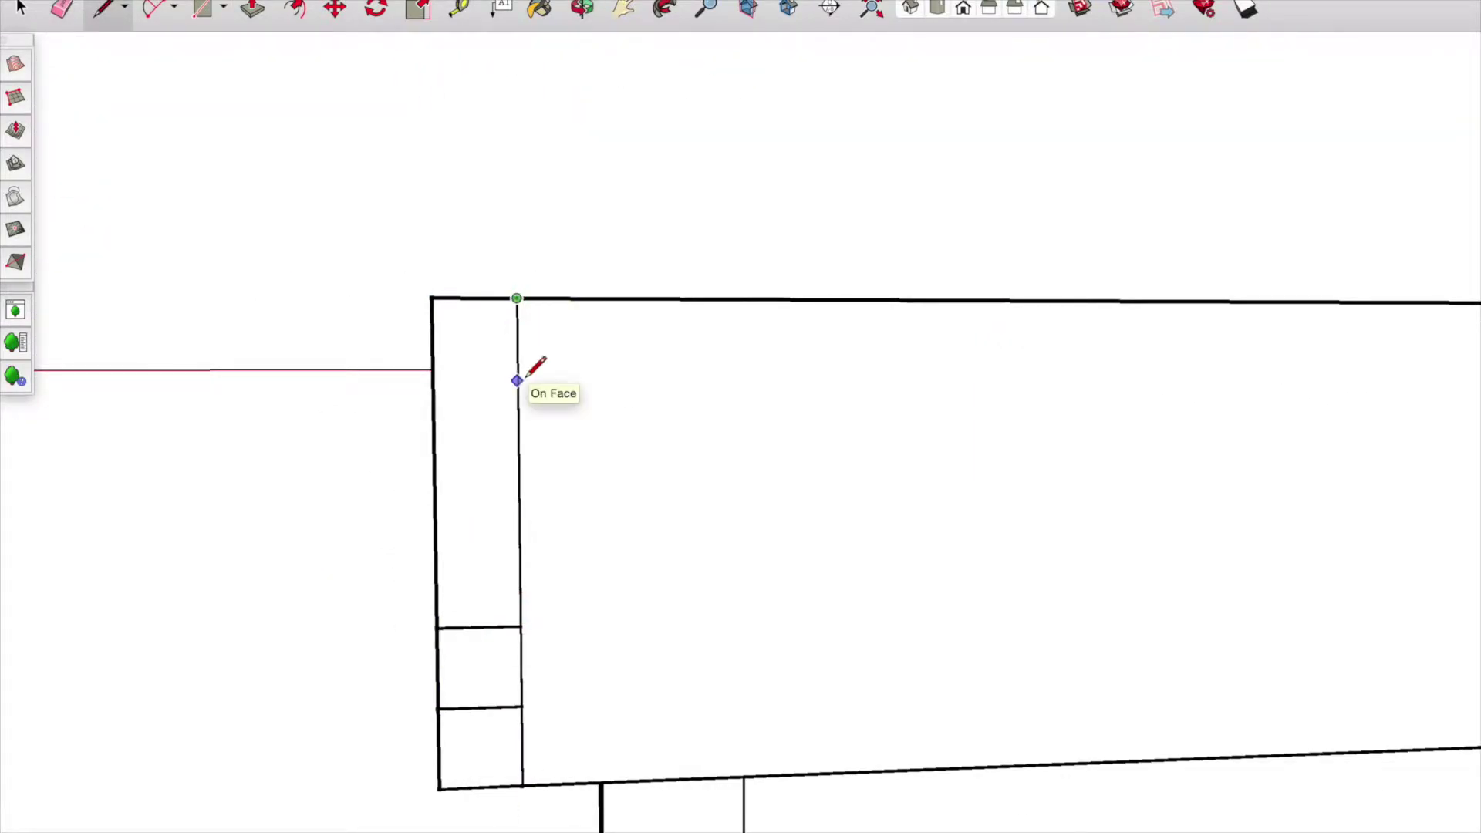
click(434, 464)
click(519, 464)
click(175, 7)
click(216, 77)
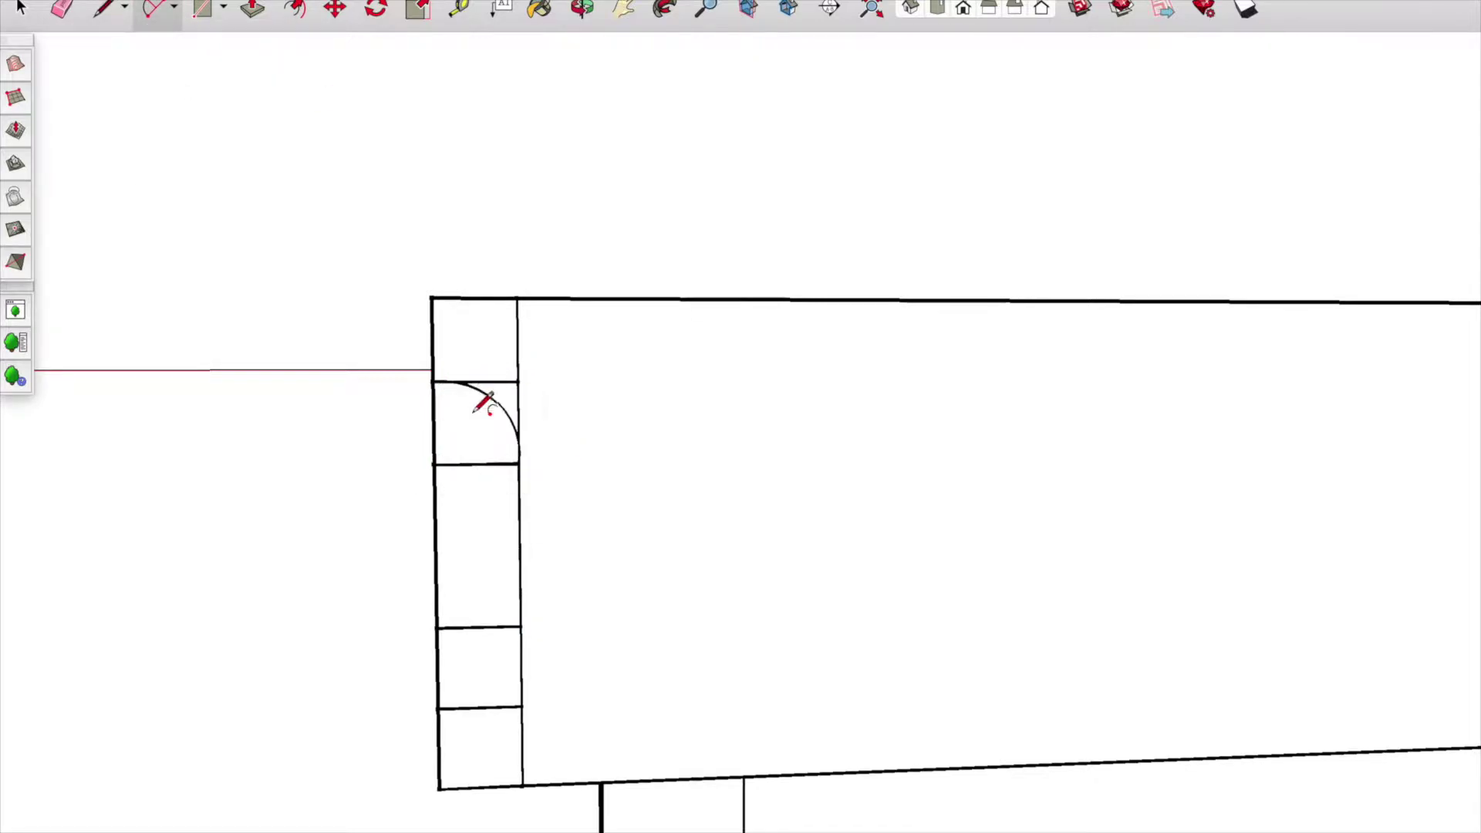
- Orbit around the slabs to view the tall wall on the right wing
scroll(482, 623, down, 5)
mouse_move(612, 423)
middle_down()
mouse_move(900, 259)
mouse_move(70, 28)
middle_up()
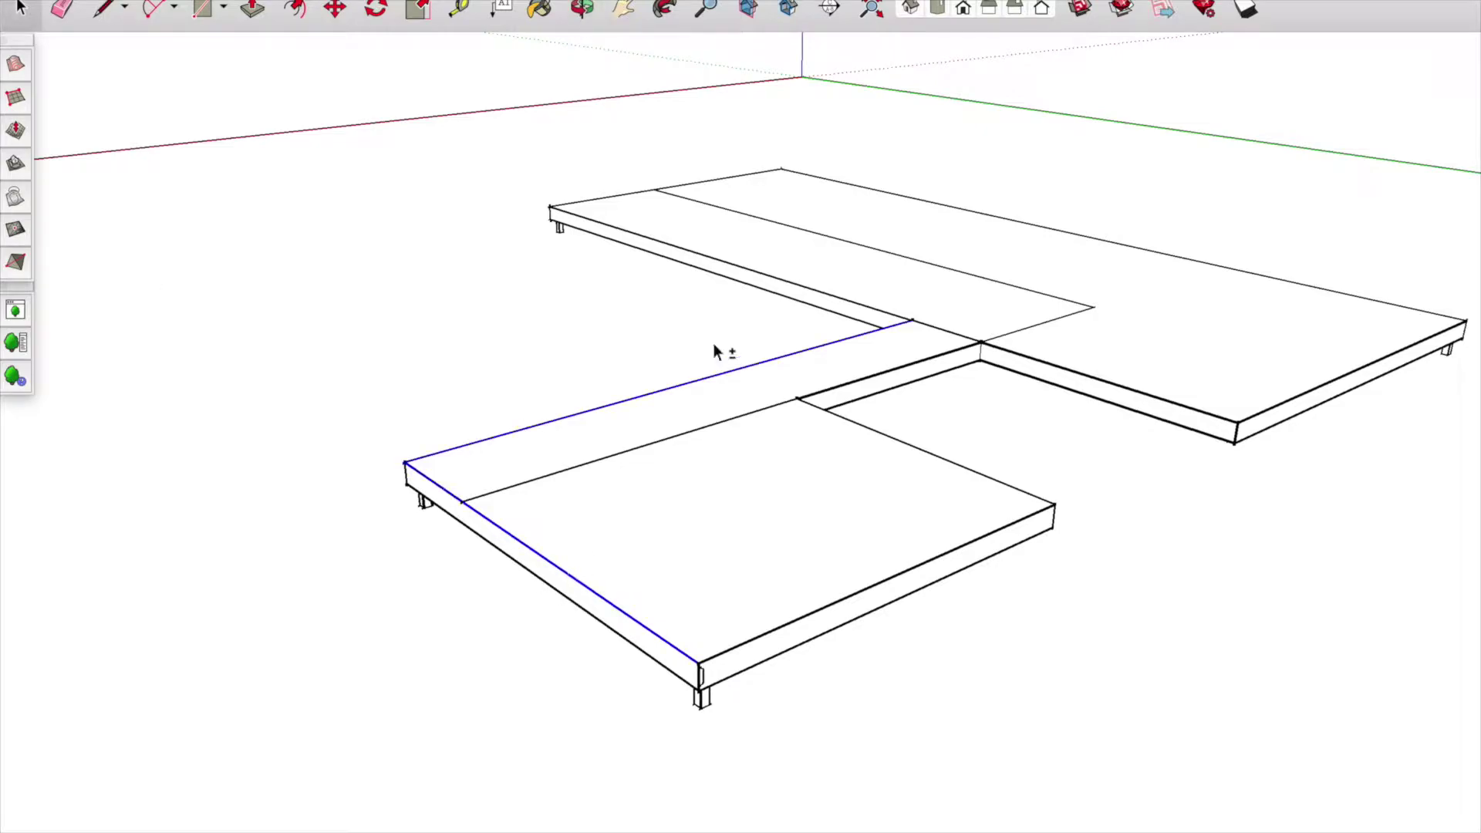
mouse_move(605, 598)
middle_down()
mouse_move(1104, 347)
mouse_move(308, 483)
mouse_move(956, 754)
mouse_move(701, 580)
middle_up()
key(l)
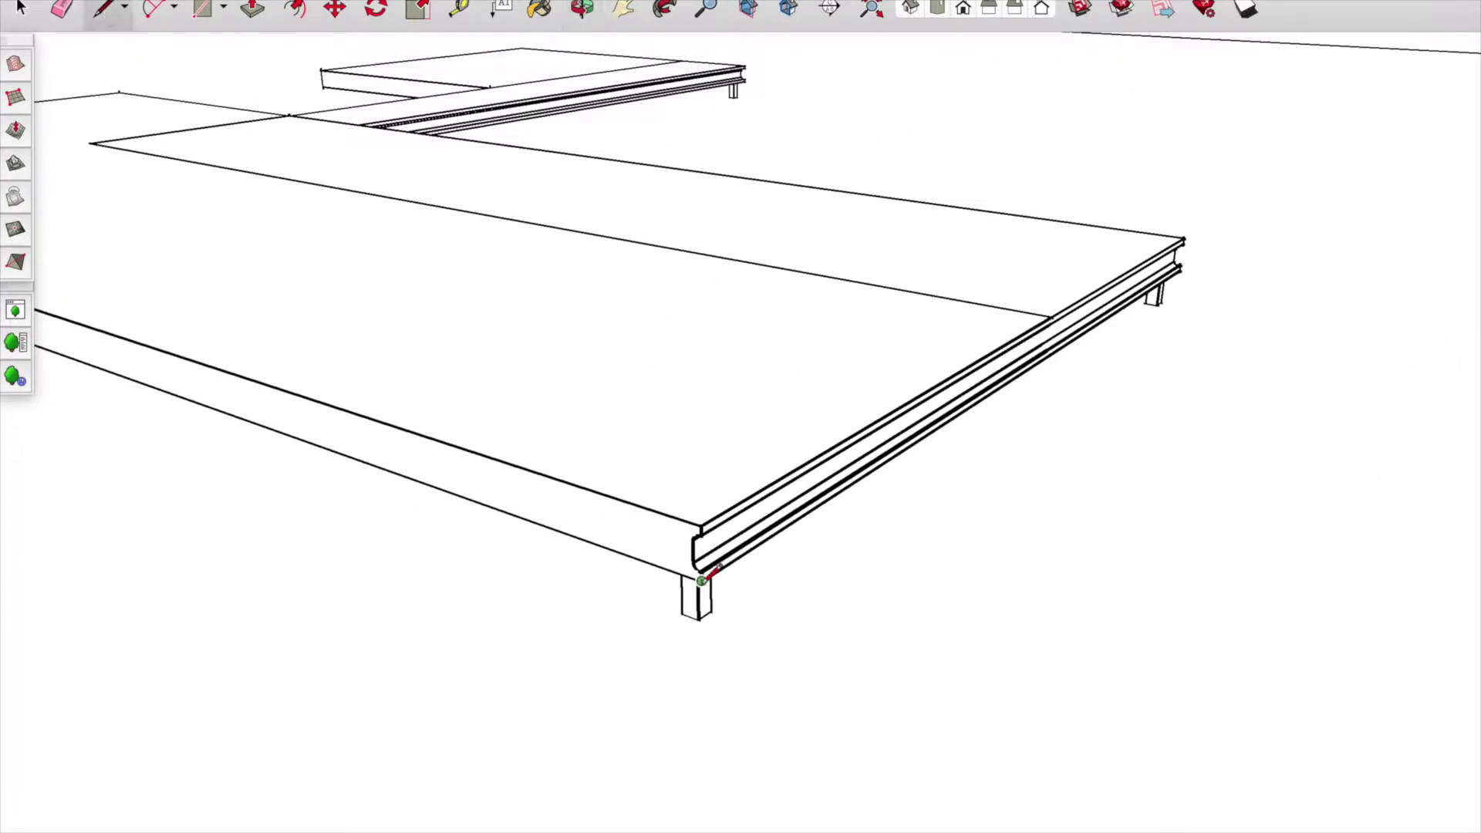
scroll(974, 694, down, 5)
mouse_move(1165, 612)
middle_down()
mouse_move(324, 391)
mouse_move(1115, 381)
middle_up()
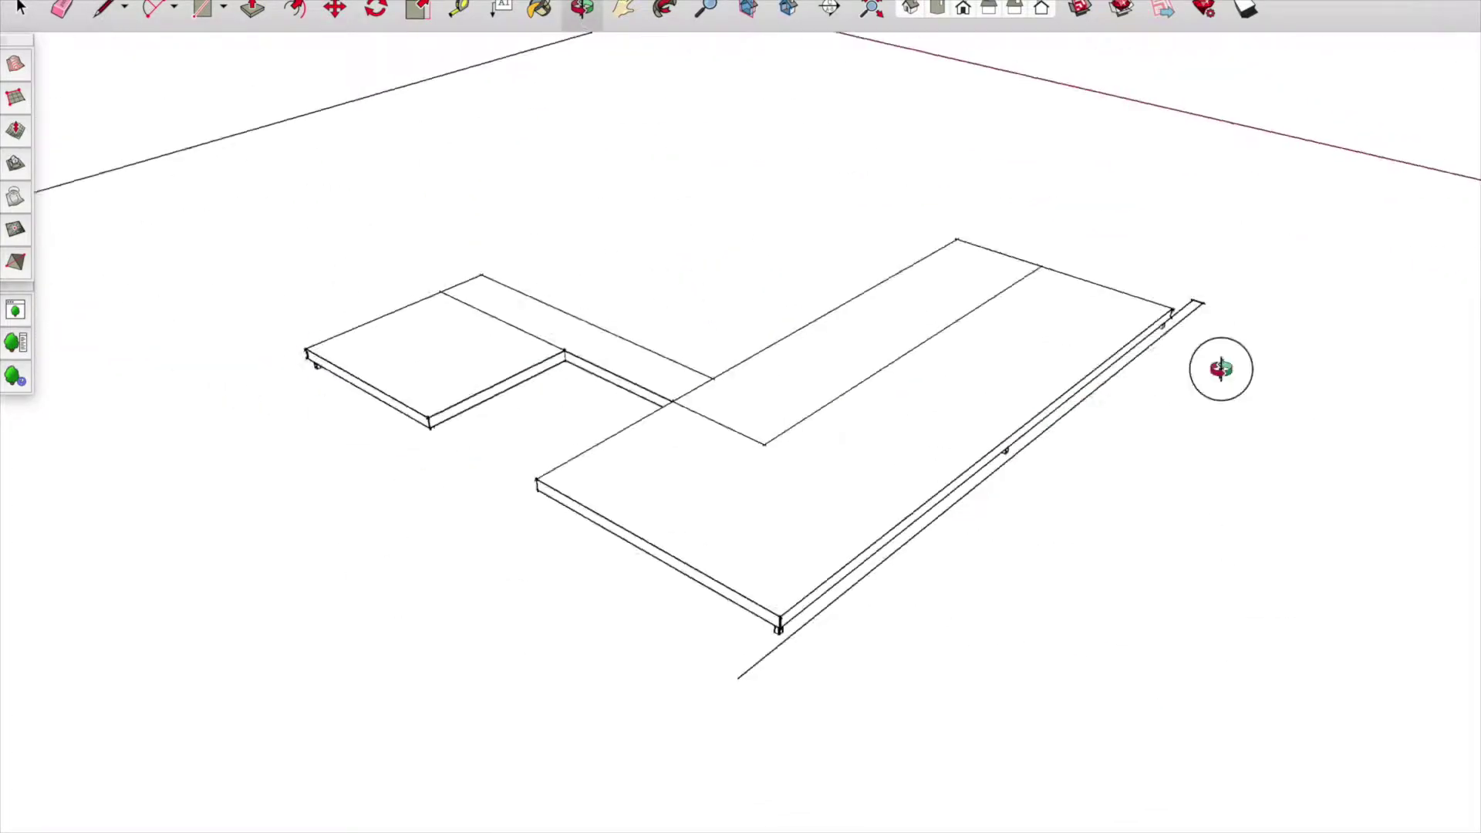
scroll(1115, 380, up, 5)
click(101, 11)
scroll(717, 538, down, 3)
mouse_move(1194, 632)
middle_down()
mouse_move(1134, 556)
mouse_move(1172, 472)
middle_up()
scroll(848, 386, up, 5)
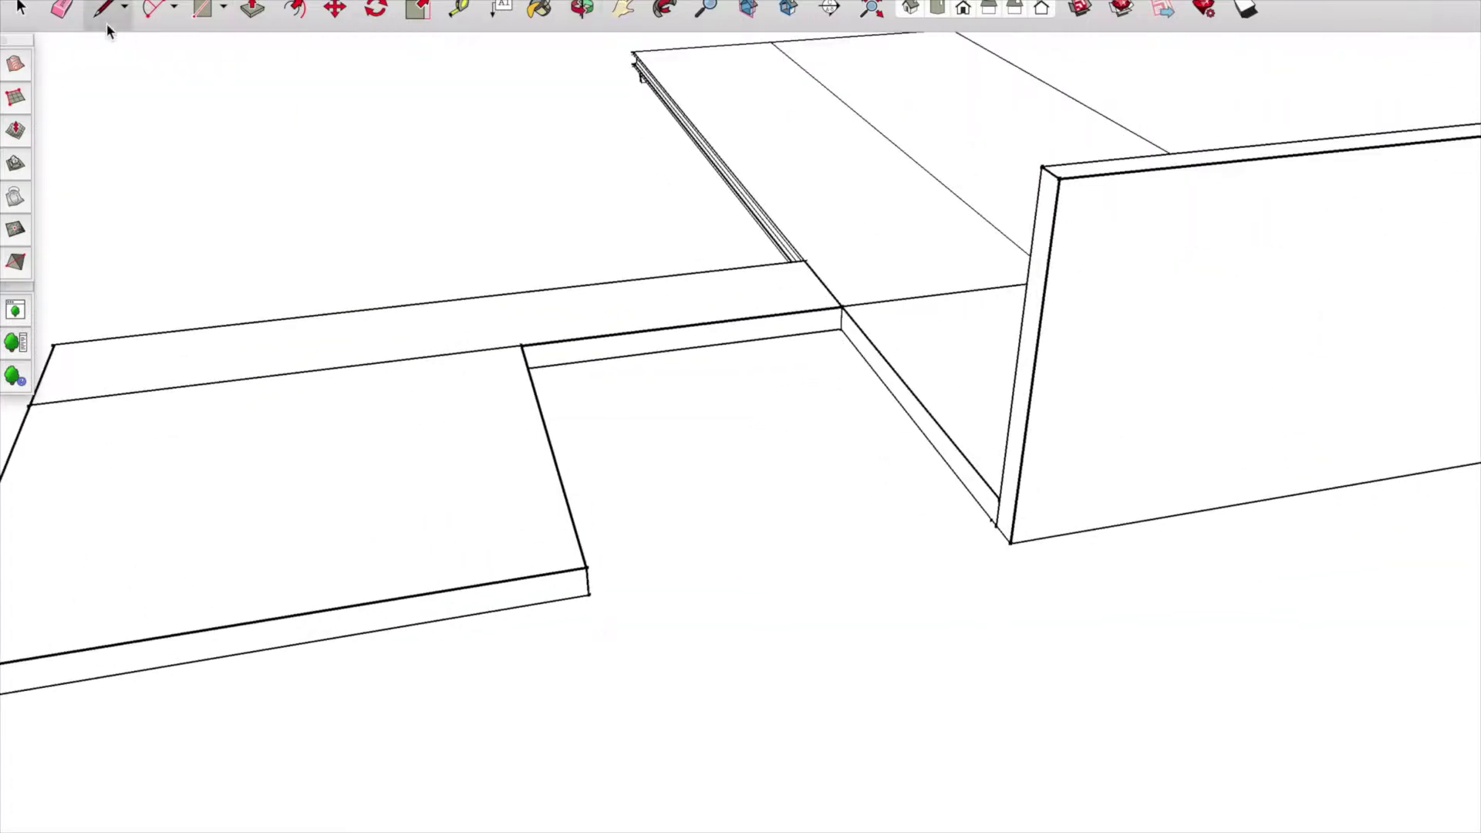
- Undo the last action and trace a line along the top of the upright wall
scroll(625, 676, down, 5)
scroll(563, 677, up, 5)
scroll(406, 651, up, 3)
scroll(364, 732, up, 3)
scroll(369, 725, down, 5)
key(ctrl+z)
mouse_move(652, 493)
middle_down()
mouse_move(1051, 225)
mouse_move(655, 164)
mouse_move(918, 198)
mouse_move(562, 248)
mouse_move(586, 31)
middle_up()
scroll(376, 179, up, 4)
click(1338, 139)
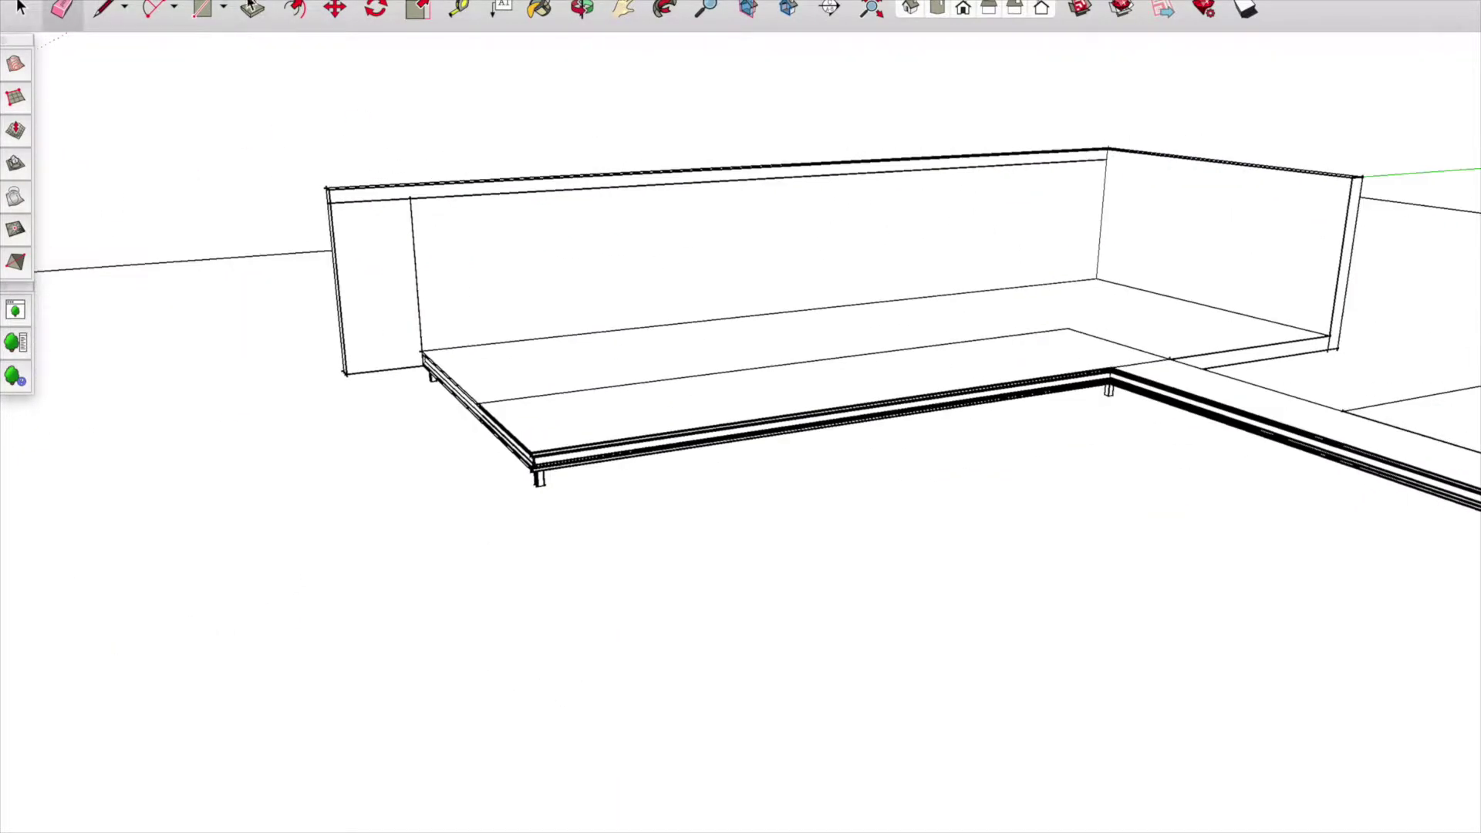
- Draw vertical lines at the wall's top edge and its inner corner
click(582, 9)
scroll(504, 291, up, 5)
key(l)
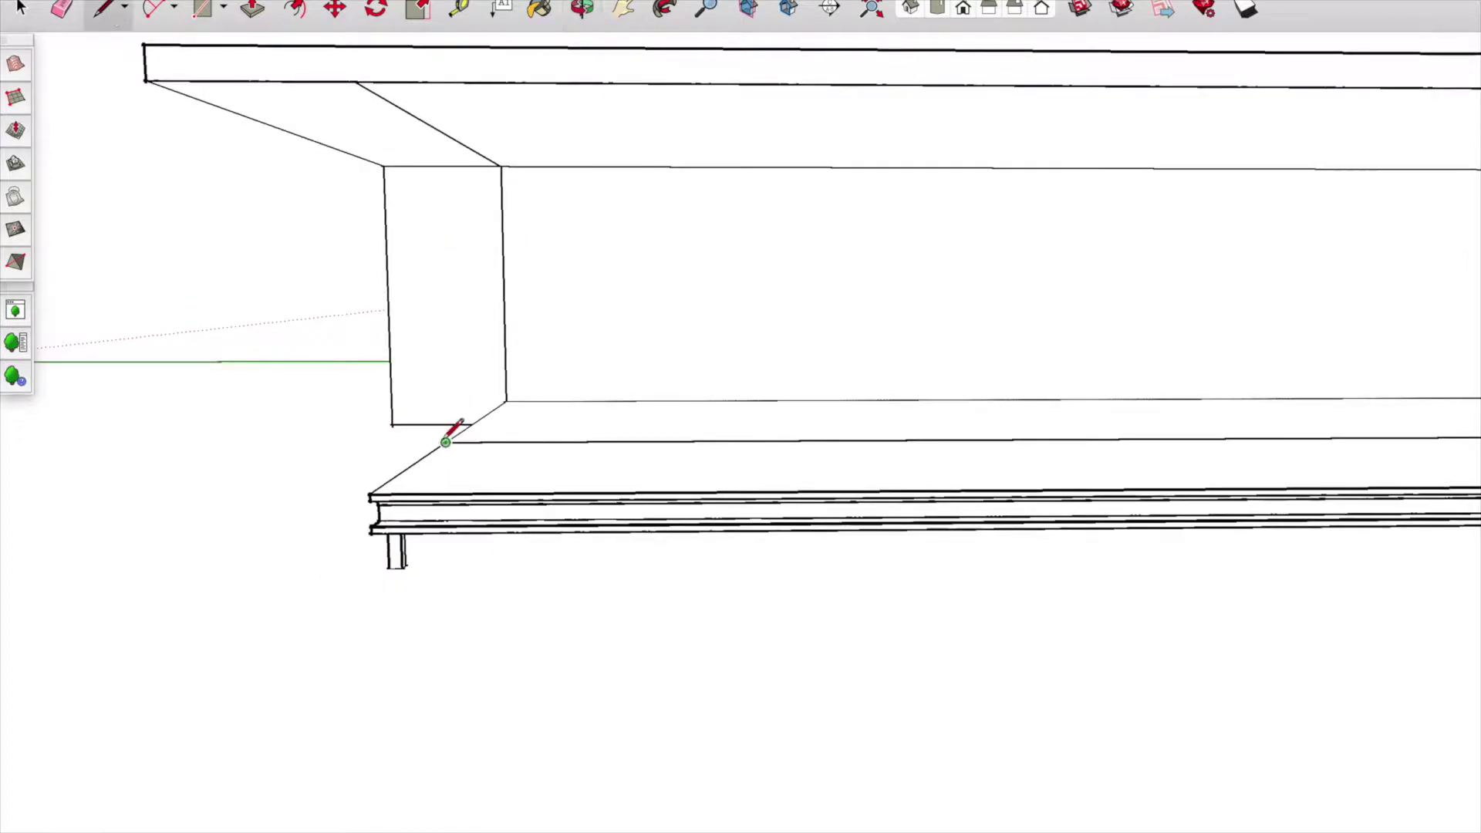
click(436, 128)
scroll(437, 127, down, 3)
click(584, 9)
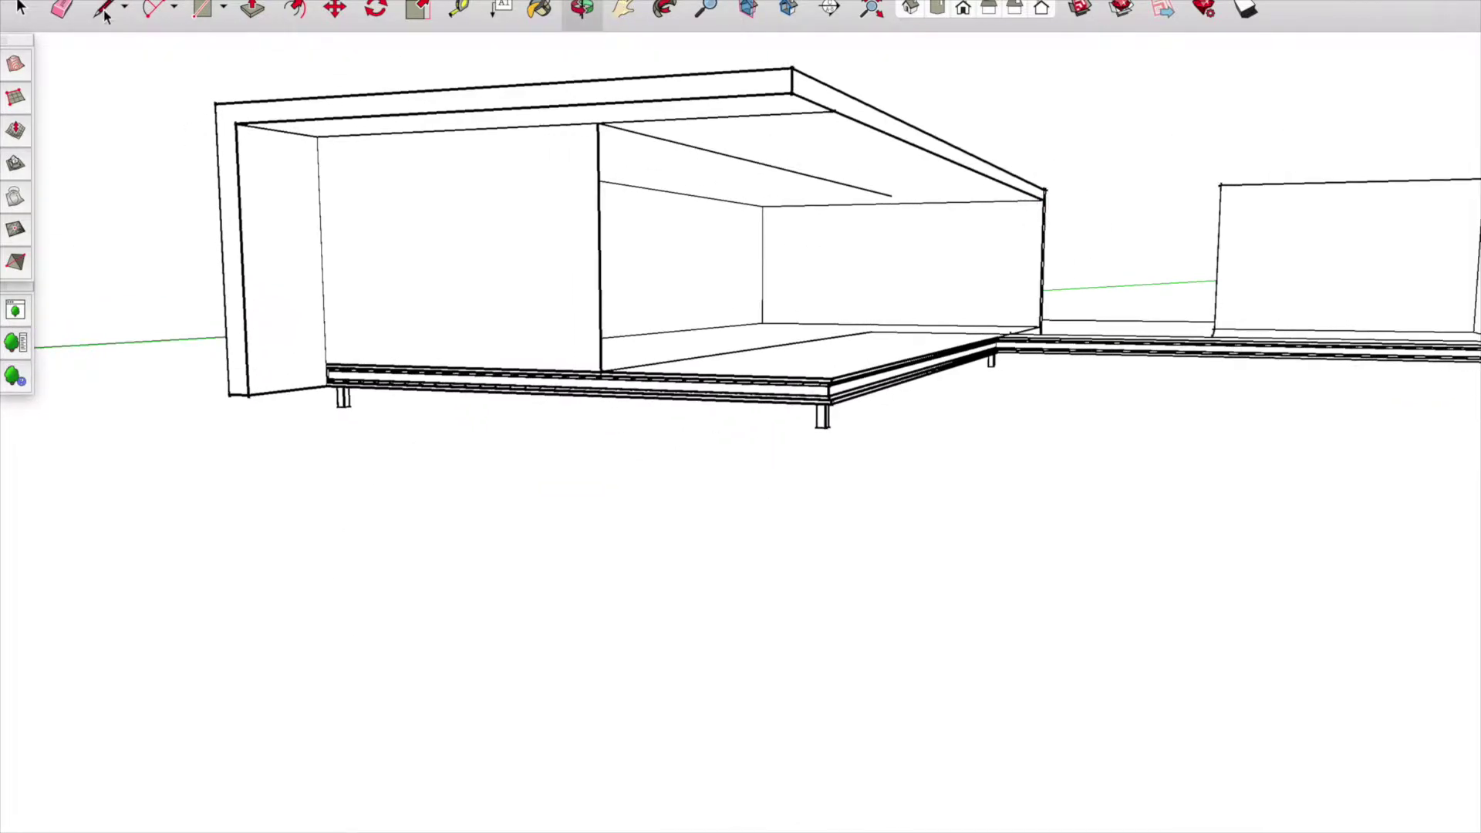
scroll(863, 243, up, 5)
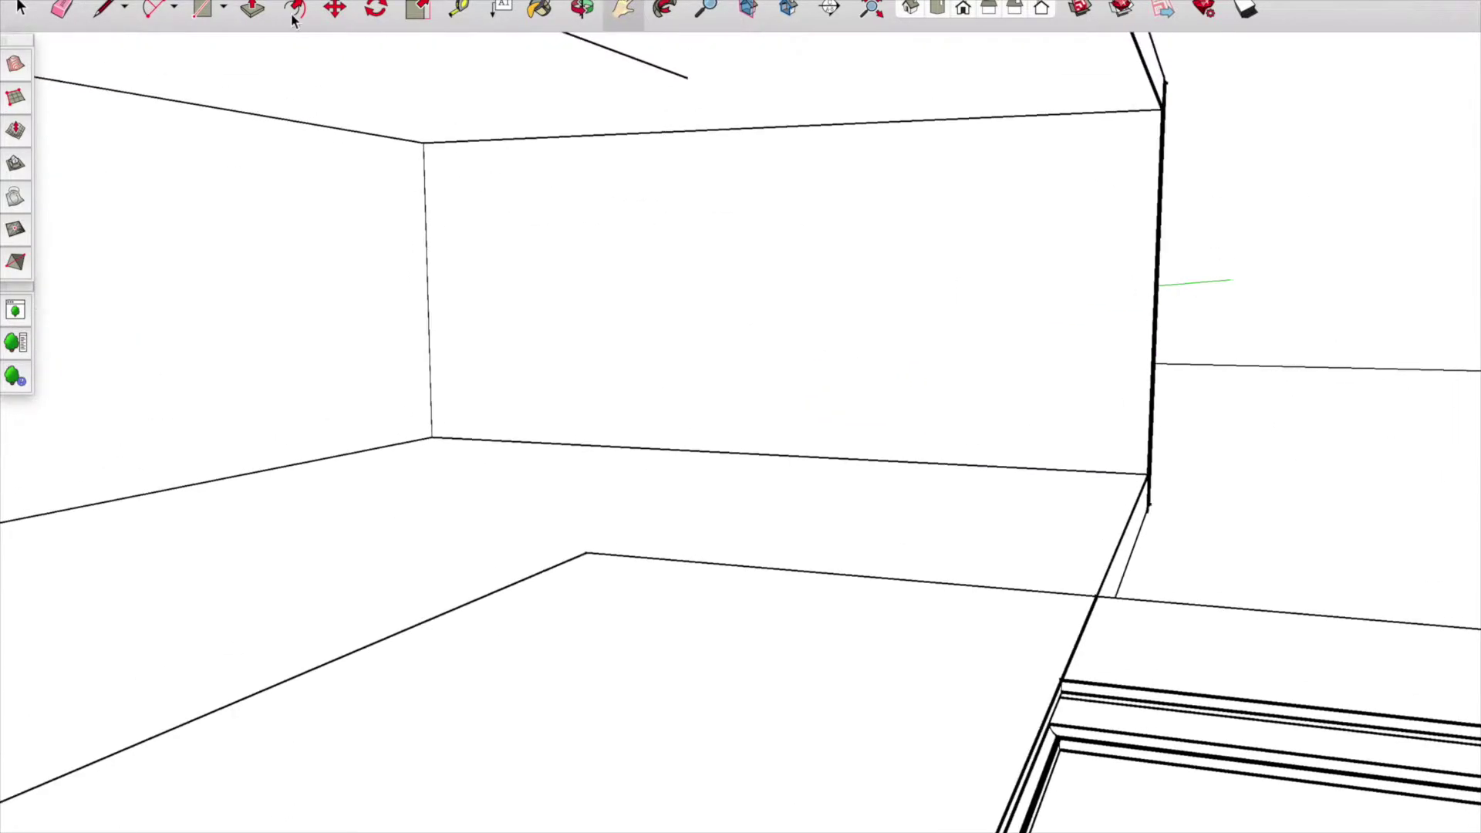
click(594, 116)
- Orbit around the house from the front opening to above the roof
mouse_move(628, 324)
middle_down()
mouse_move(190, 451)
mouse_move(870, 446)
middle_up()
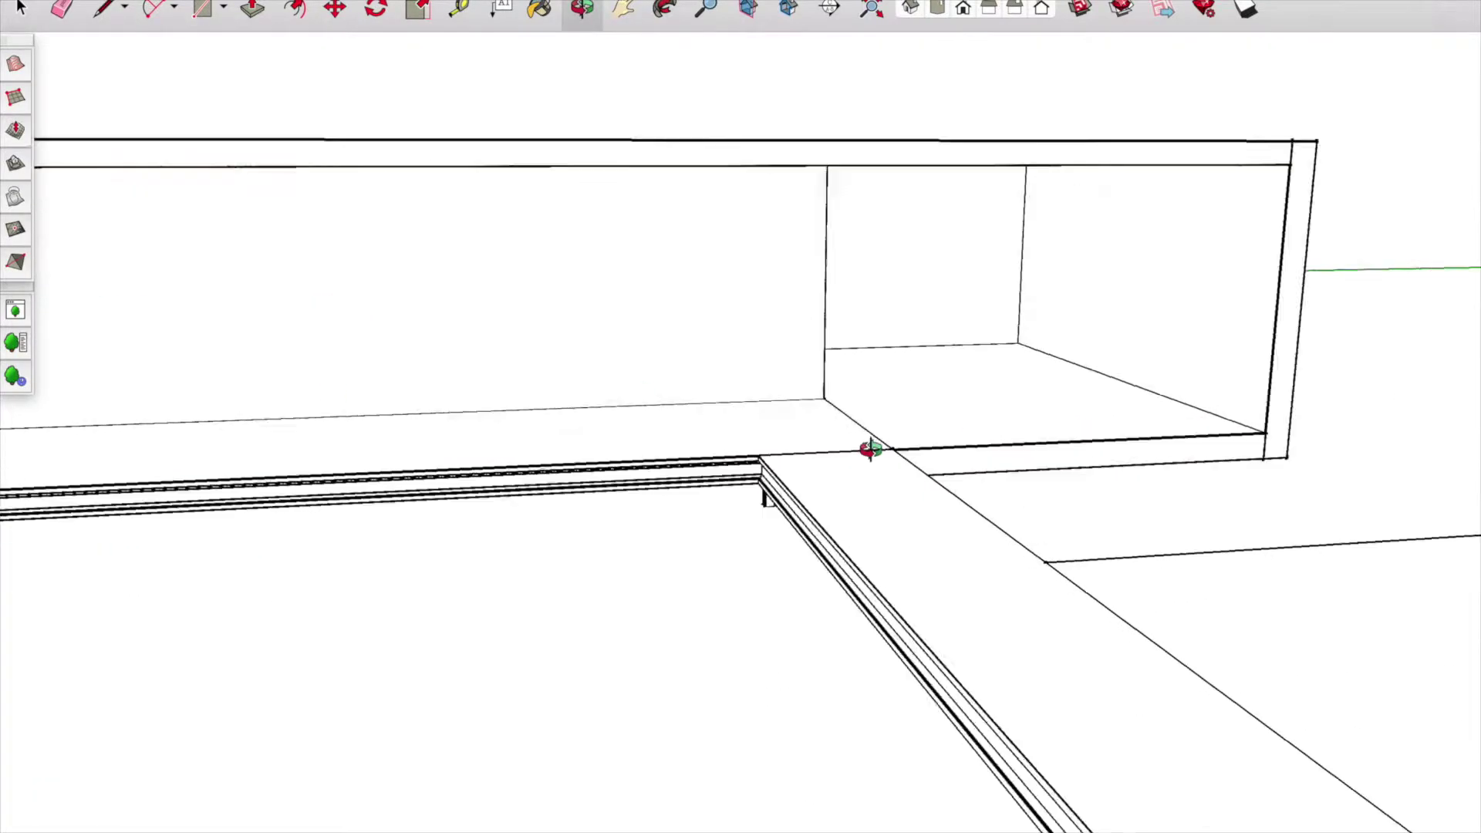
scroll(712, 530, up, 3)
middle_drag(678, 376, 191, 39)
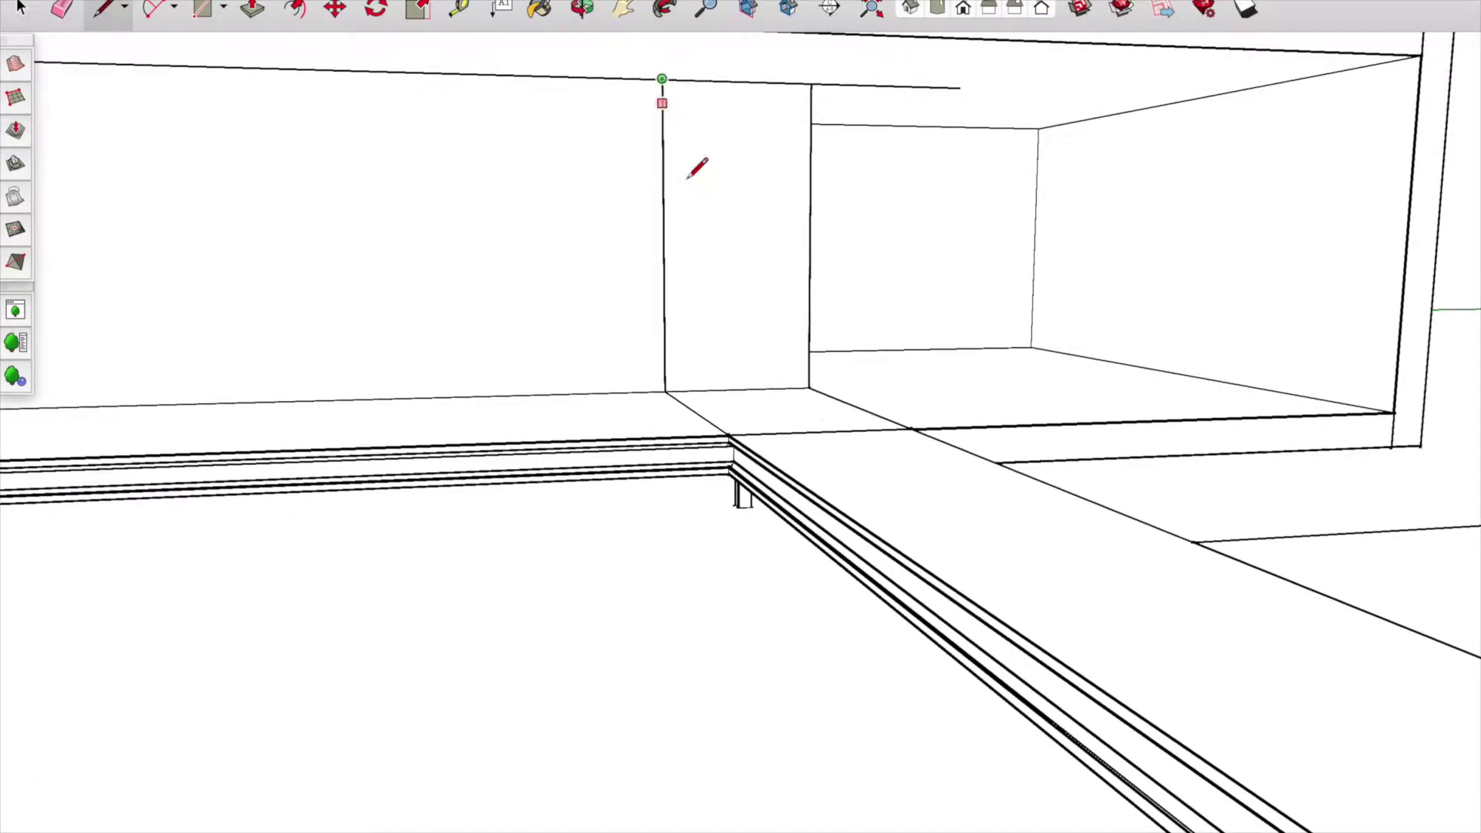
scroll(661, 78, down, 3)
middle_drag(740, 109, 833, 321)
scroll(581, 320, down, 5)
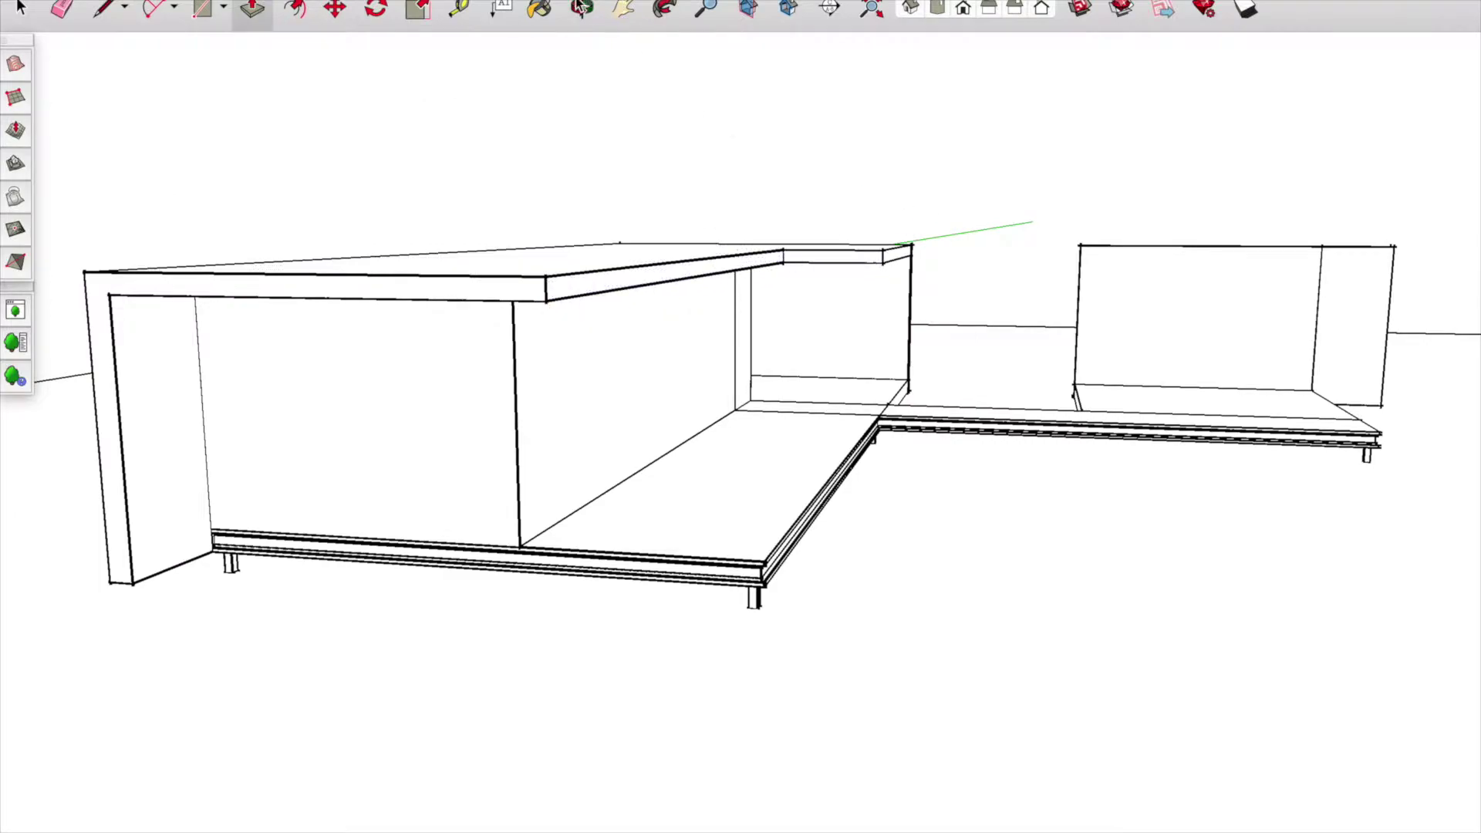
click(582, 8)
scroll(816, 354, down, 3)
drag(816, 354, 697, 307)
scroll(756, 368, up, 4)
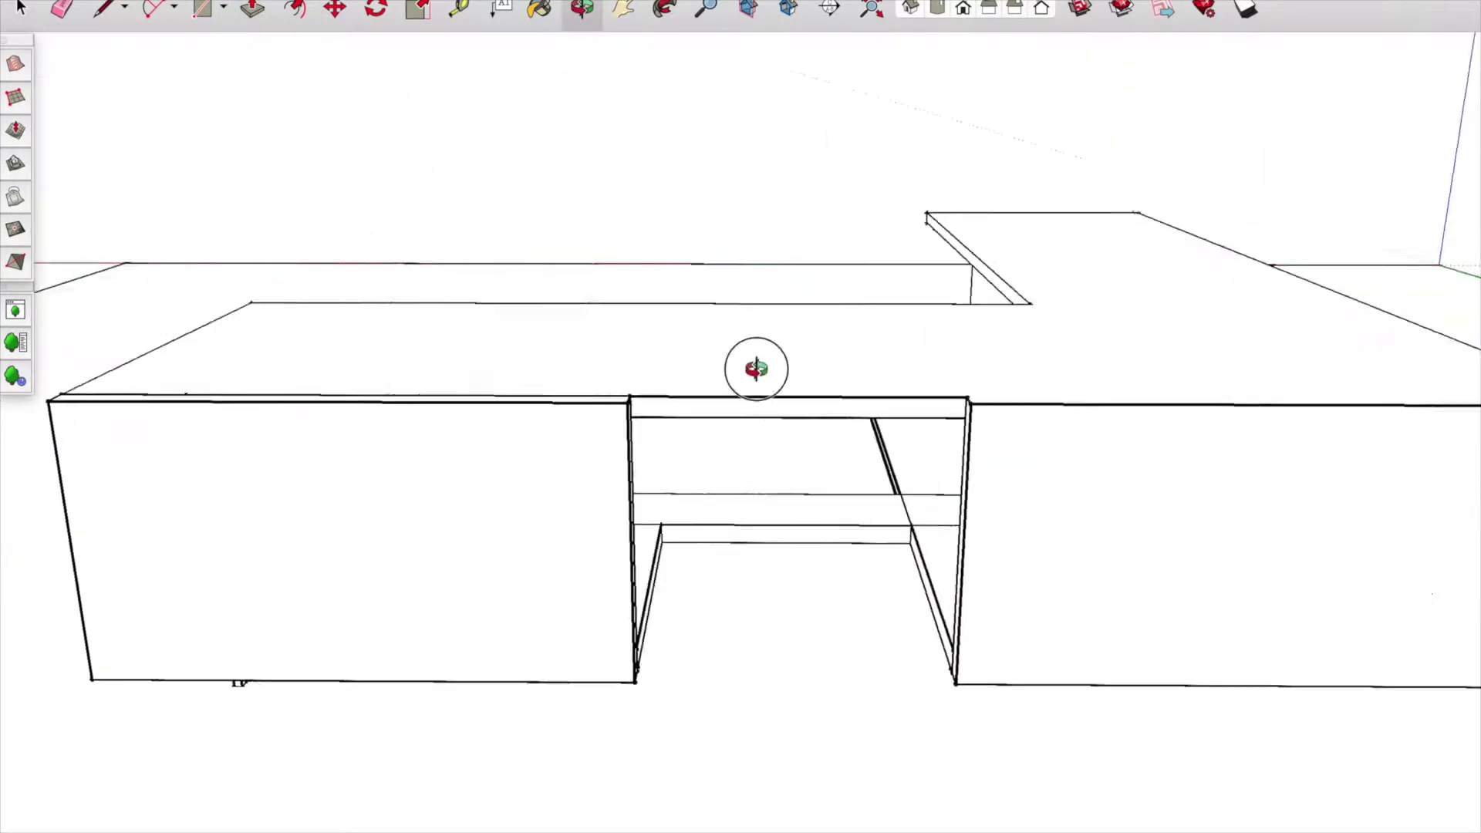
middle_drag(755, 369, 1018, 377)
- Push the roof slab out into an overhang and save the front view as Scene 1
drag(1018, 378, 1058, 404)
middle_drag(1058, 404, 804, 432)
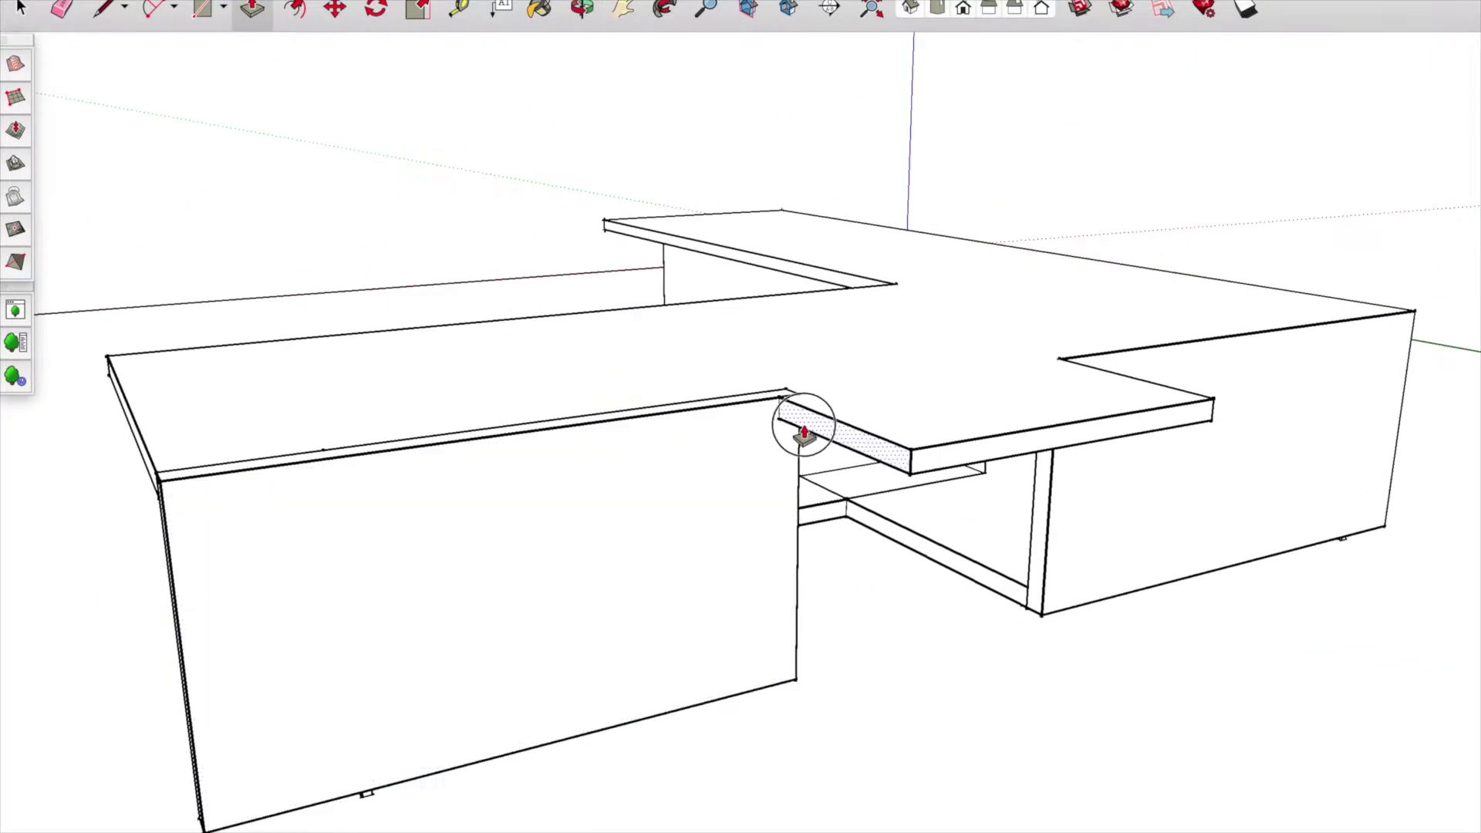
mouse_move(586, 17)
mouse_down()
mouse_move(529, 321)
mouse_move(975, 367)
mouse_move(771, 330)
mouse_up()
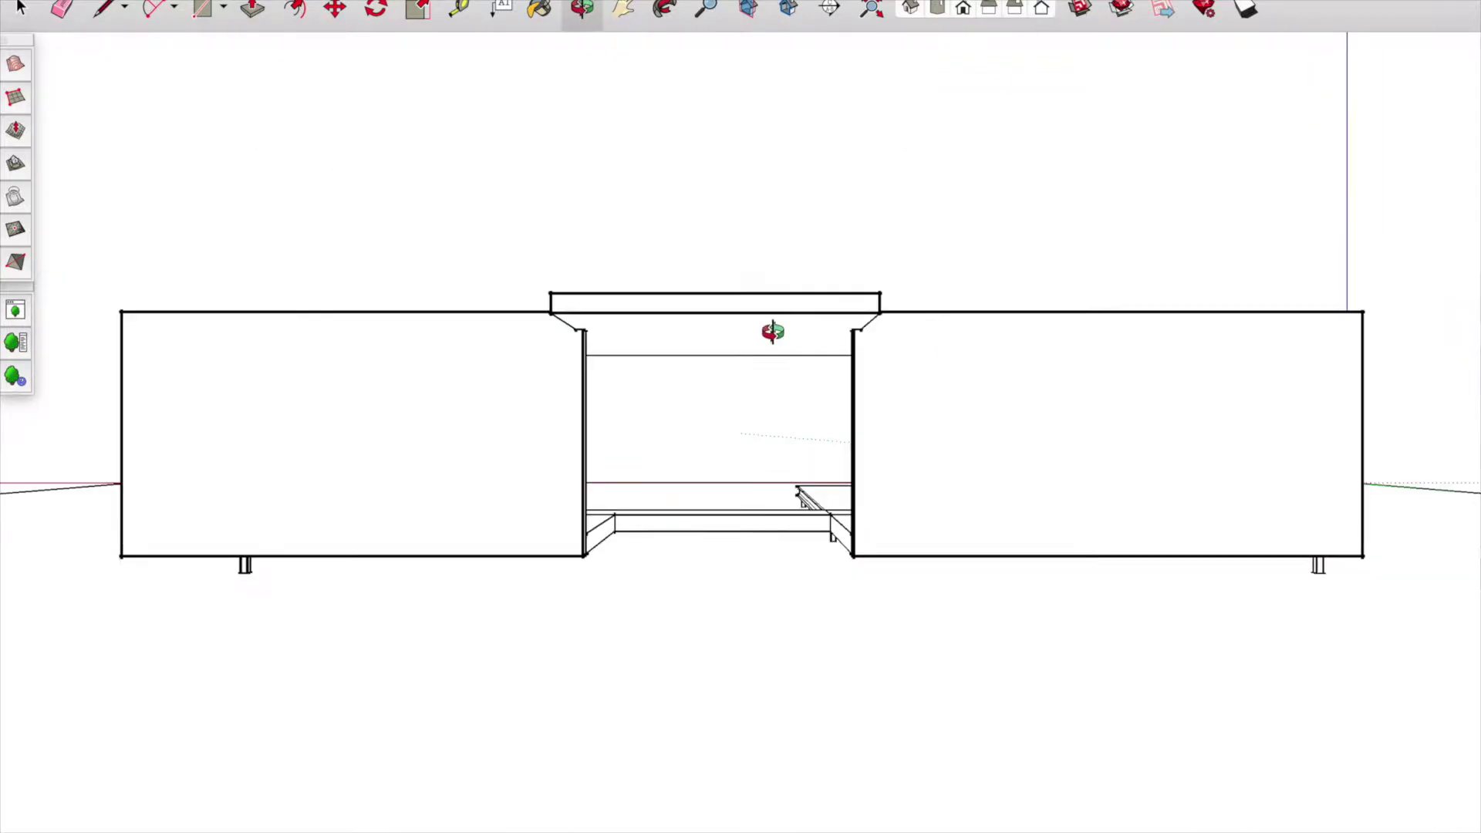
click(255, 2)
click(489, 262)
- Draw a diagonal edge up from the strip's bottom edge
key(l)
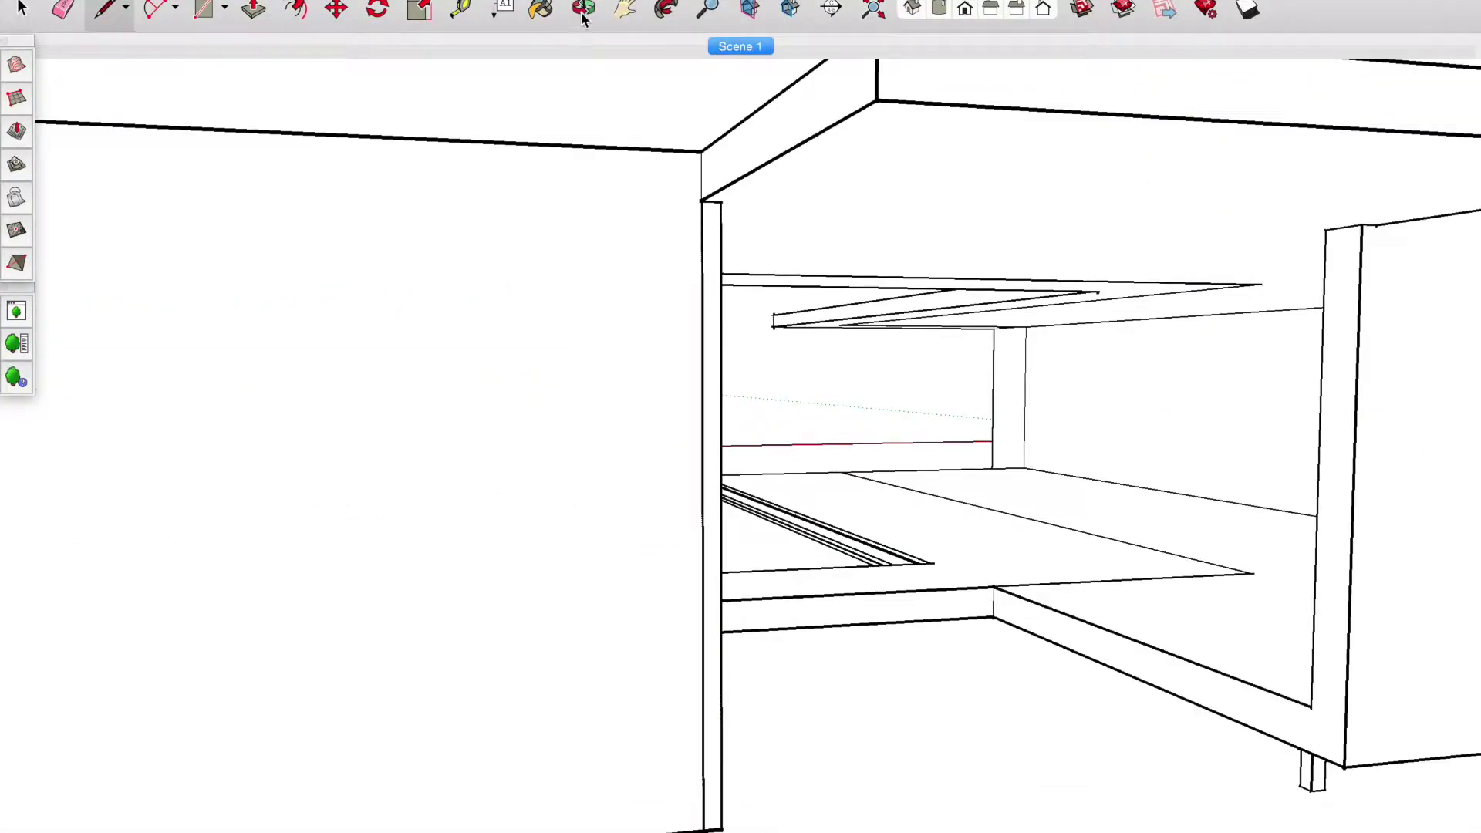
scroll(477, 214, down, 5)
mouse_move(367, 349)
middle_down()
mouse_move(918, 367)
mouse_move(582, 406)
middle_up()
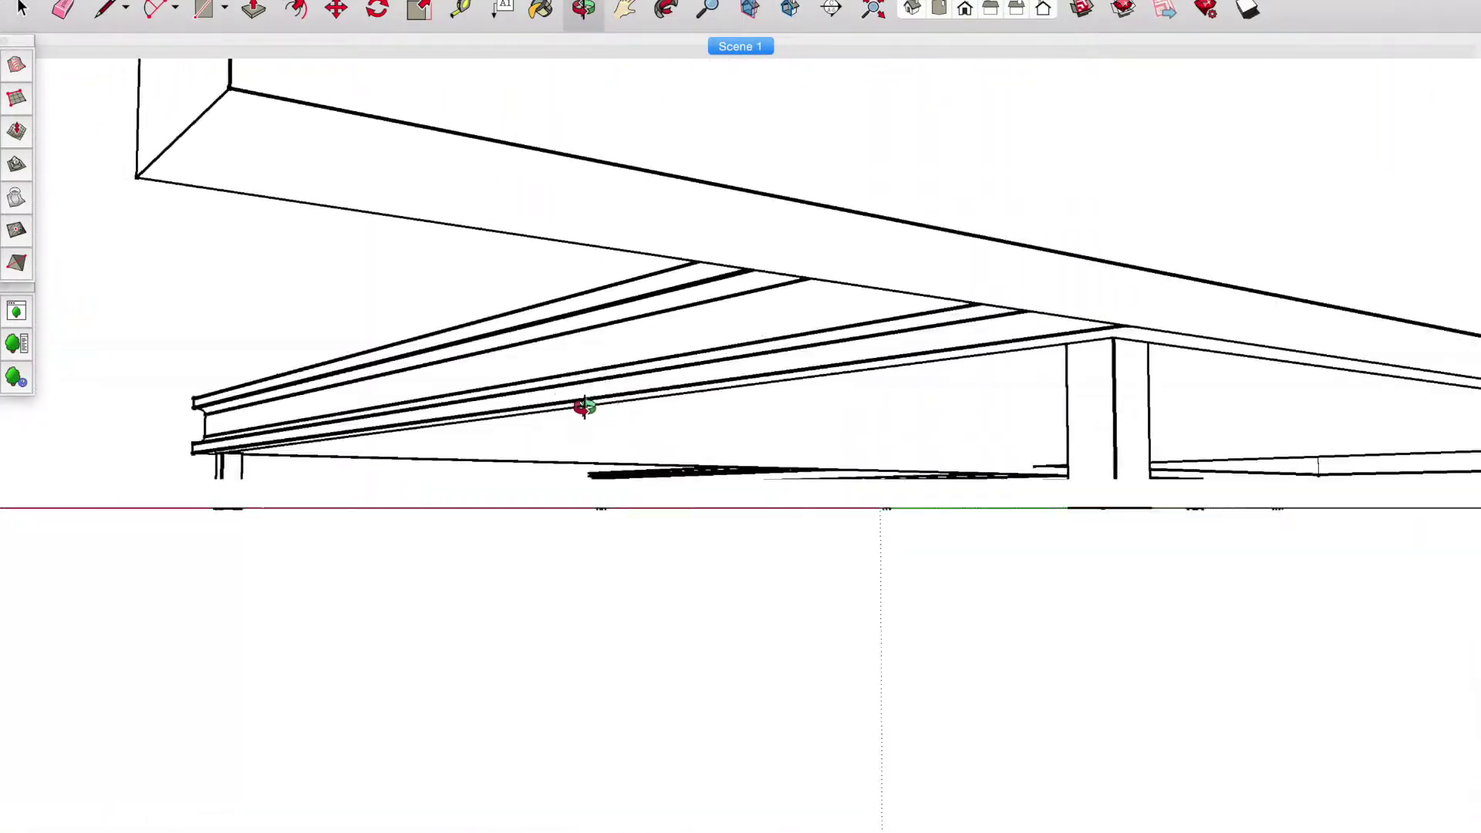
click(658, 179)
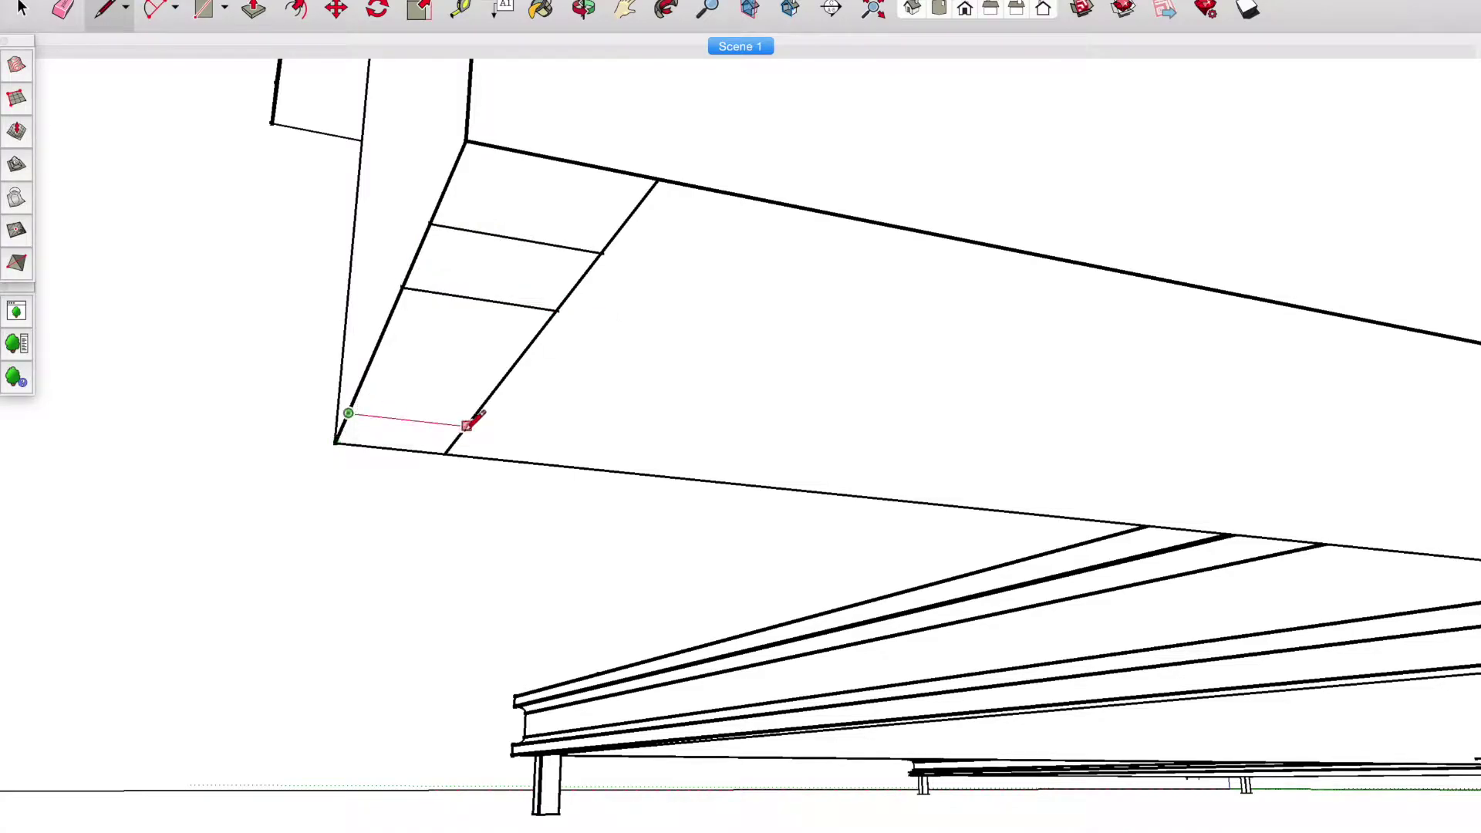
mouse_move(415, 384)
middle_down()
mouse_move(413, 313)
mouse_move(512, 544)
middle_up()
- Orbit around the whole structure down to a close view of a leg
key(a)
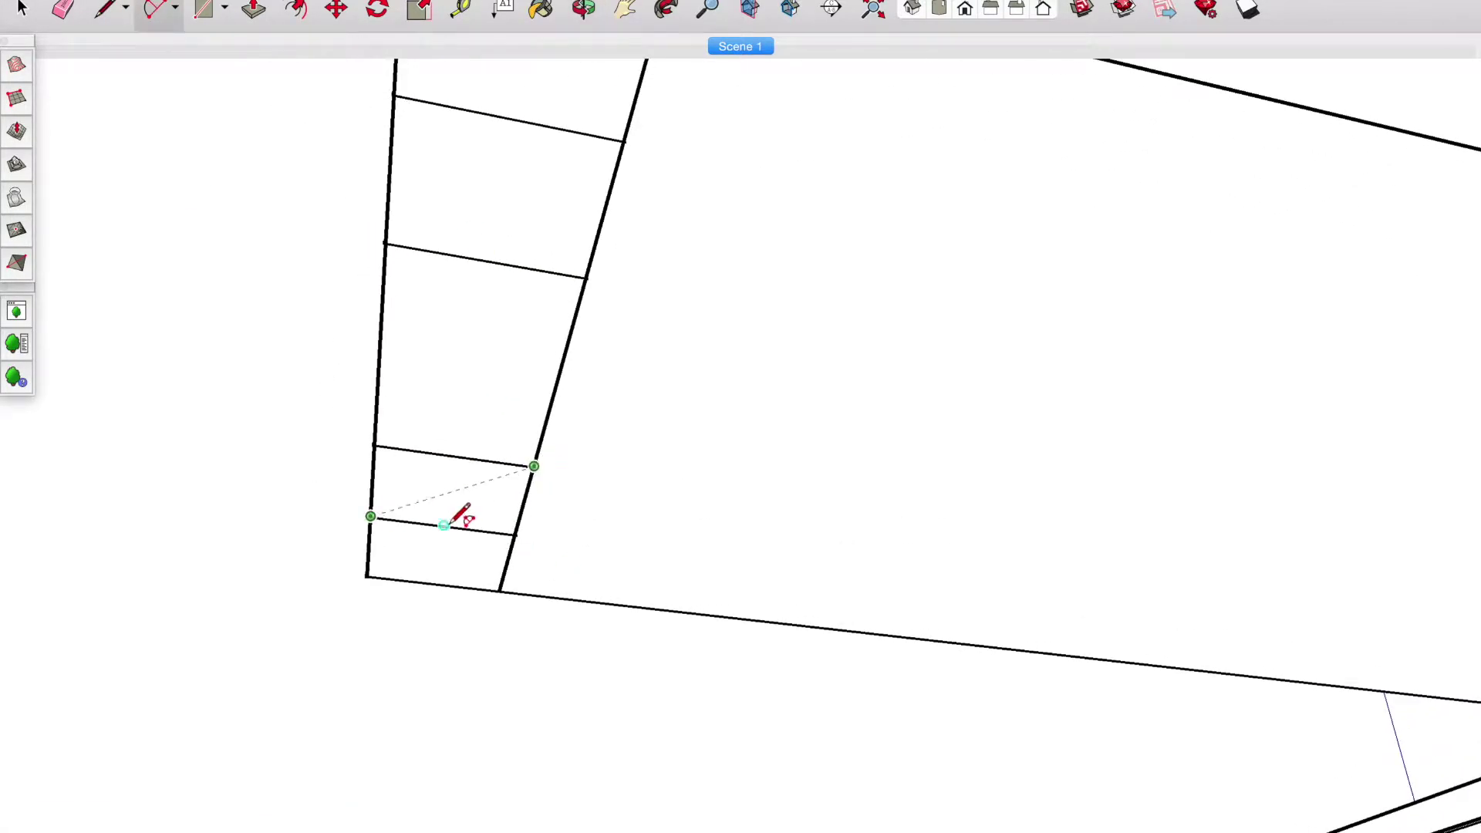
shift+middle_drag(544, 179, 715, 337)
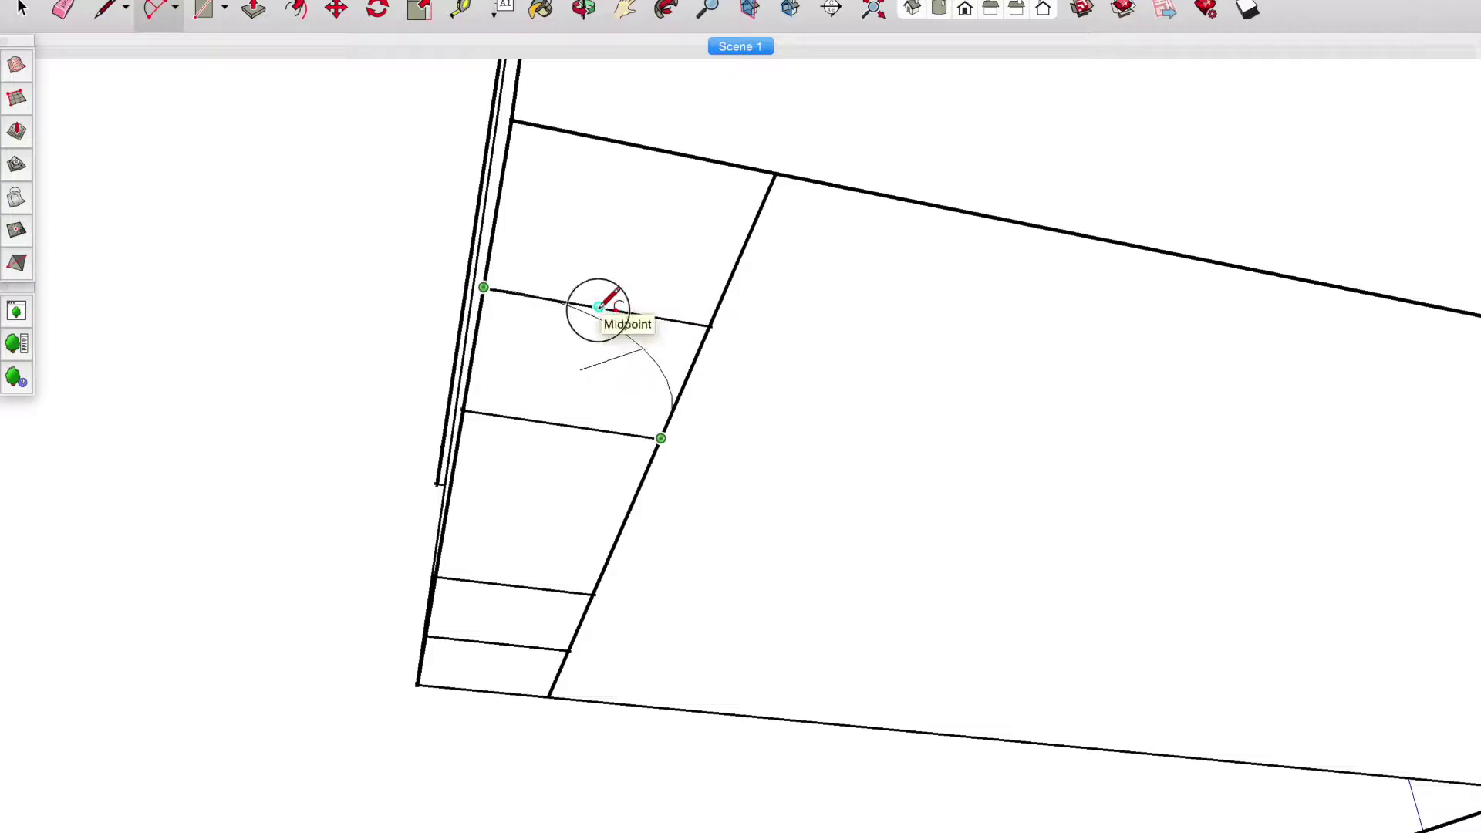
mouse_move(577, 642)
middle_down()
mouse_move(826, 397)
mouse_move(1131, 463)
middle_up()
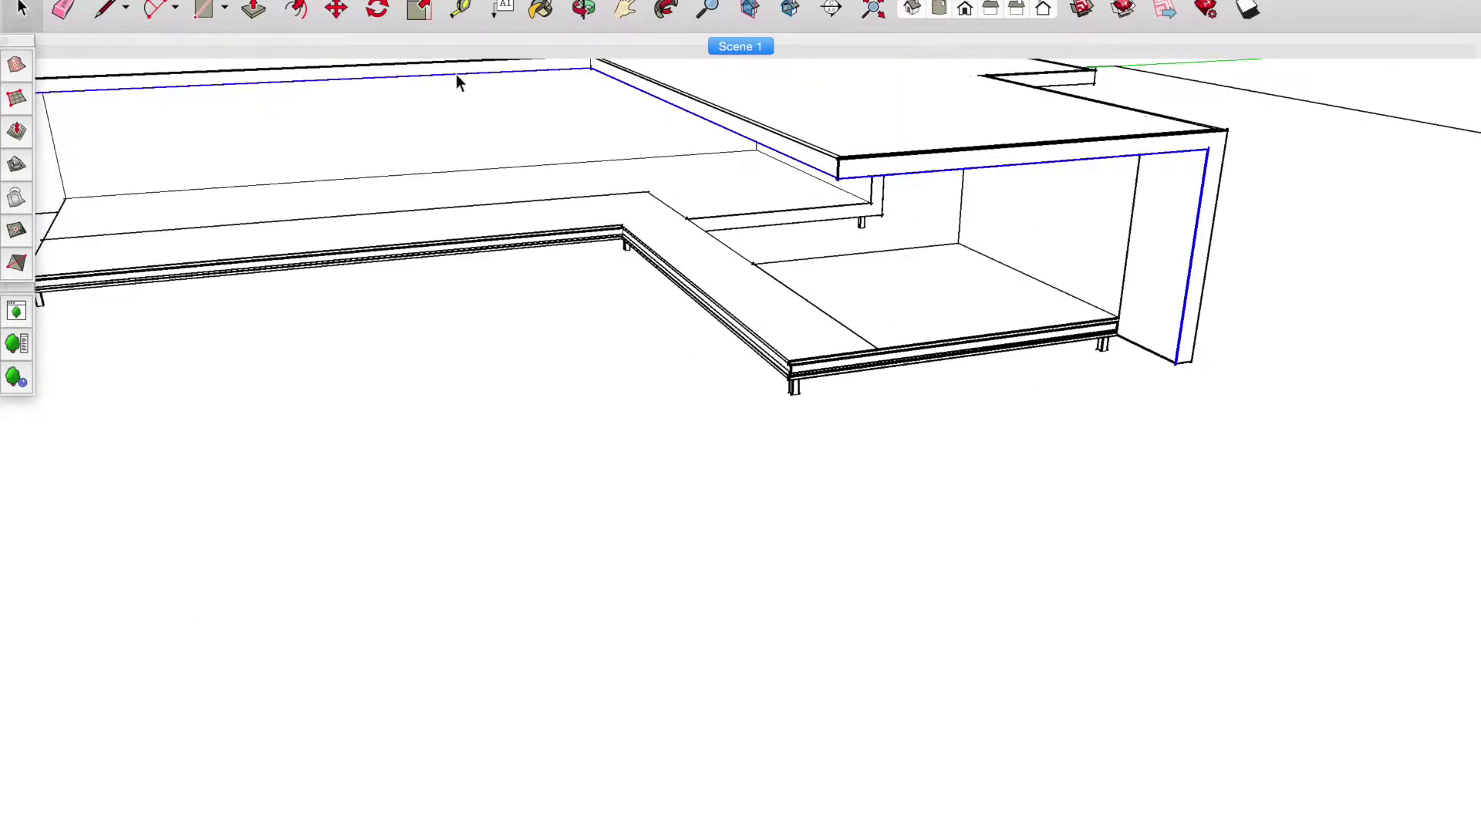
middle_drag(459, 82, 386, 181)
click(584, 9)
mouse_move(761, 205)
mouse_down()
mouse_move(416, 363)
mouse_move(575, 235)
mouse_move(762, 542)
mouse_move(1214, 430)
mouse_move(466, 370)
mouse_move(770, 450)
mouse_move(951, 519)
mouse_up()
- Add a section plane through the model and zoom in on the slab edge
click(831, 9)
click(314, 132)
key(m)
scroll(456, 126, up, 3)
mouse_move(456, 126)
middle_down()
mouse_move(1203, 228)
mouse_move(853, 440)
mouse_move(91, 362)
middle_up()
- Draw a cross line across the end strip of the building
key(l)
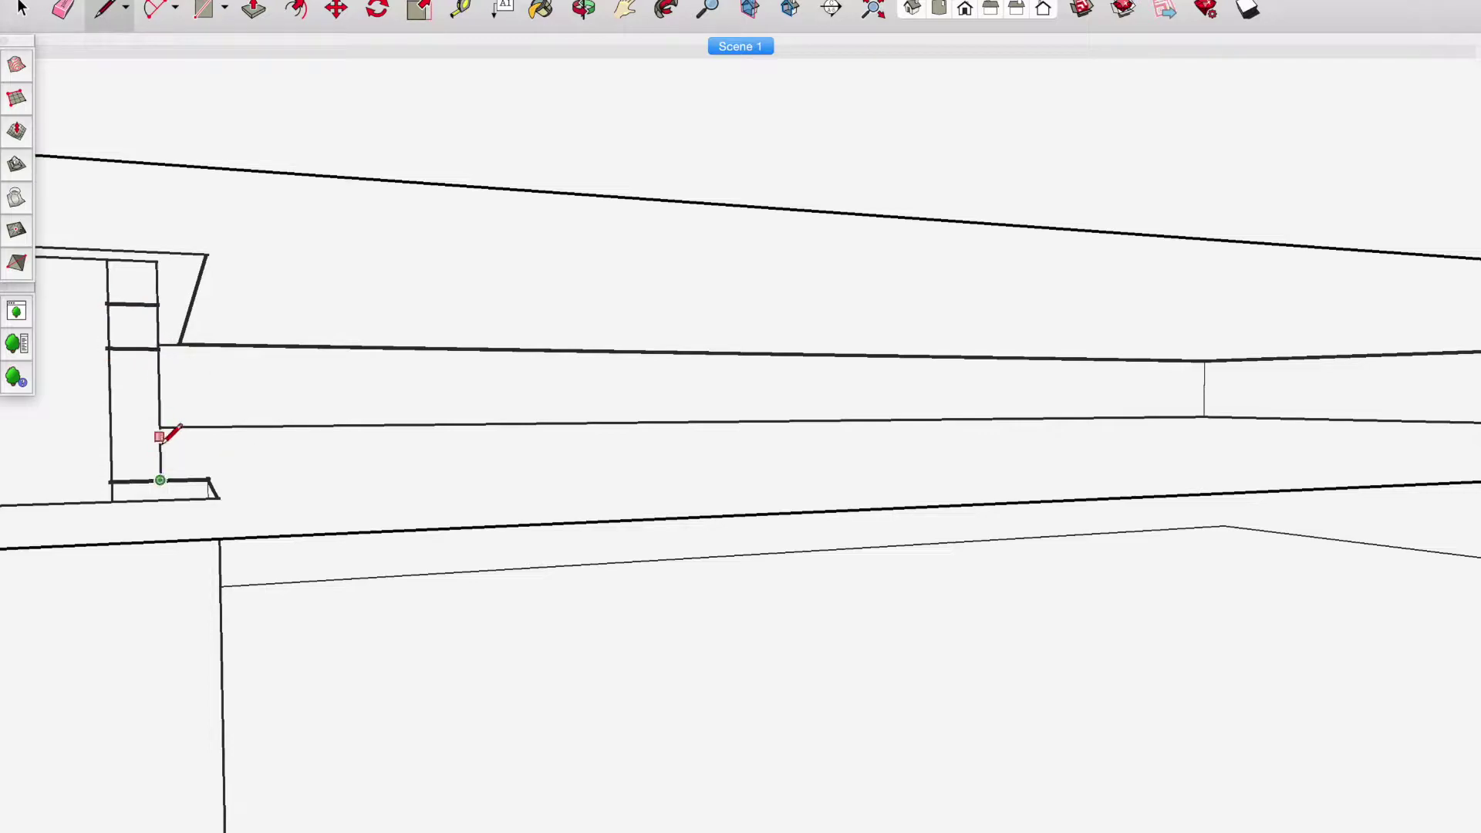
scroll(112, 397, up, 3)
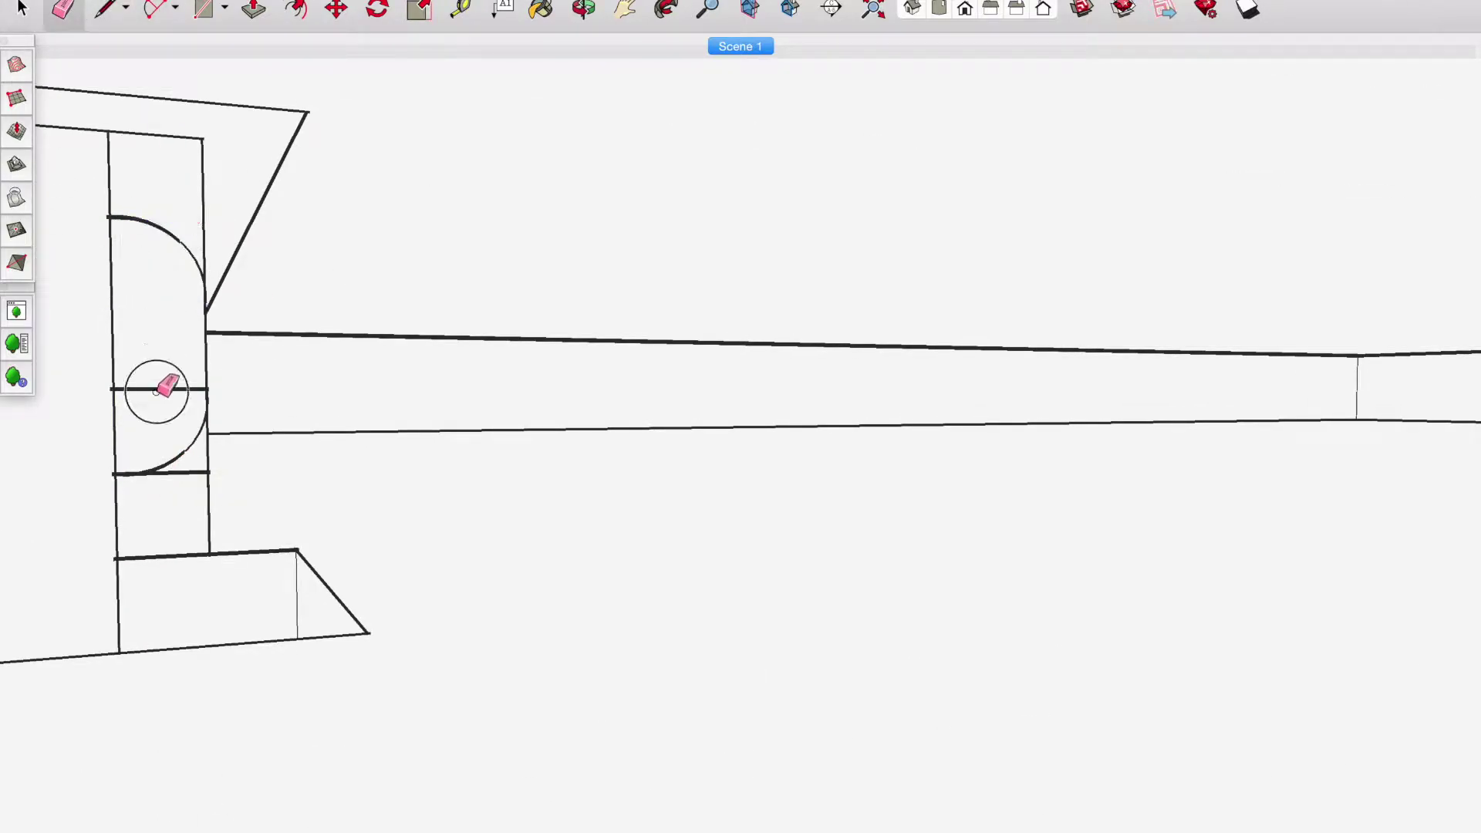
click(594, 10)
mouse_move(748, 639)
middle_down()
mouse_move(1045, 513)
mouse_move(975, 264)
mouse_move(827, 498)
mouse_move(744, 529)
mouse_move(582, 476)
mouse_move(220, 87)
mouse_move(289, 383)
mouse_move(473, 195)
mouse_move(291, 588)
mouse_move(818, 143)
mouse_move(800, 698)
mouse_move(391, 291)
mouse_move(438, 497)
middle_up()
scroll(308, 255, up, 5)
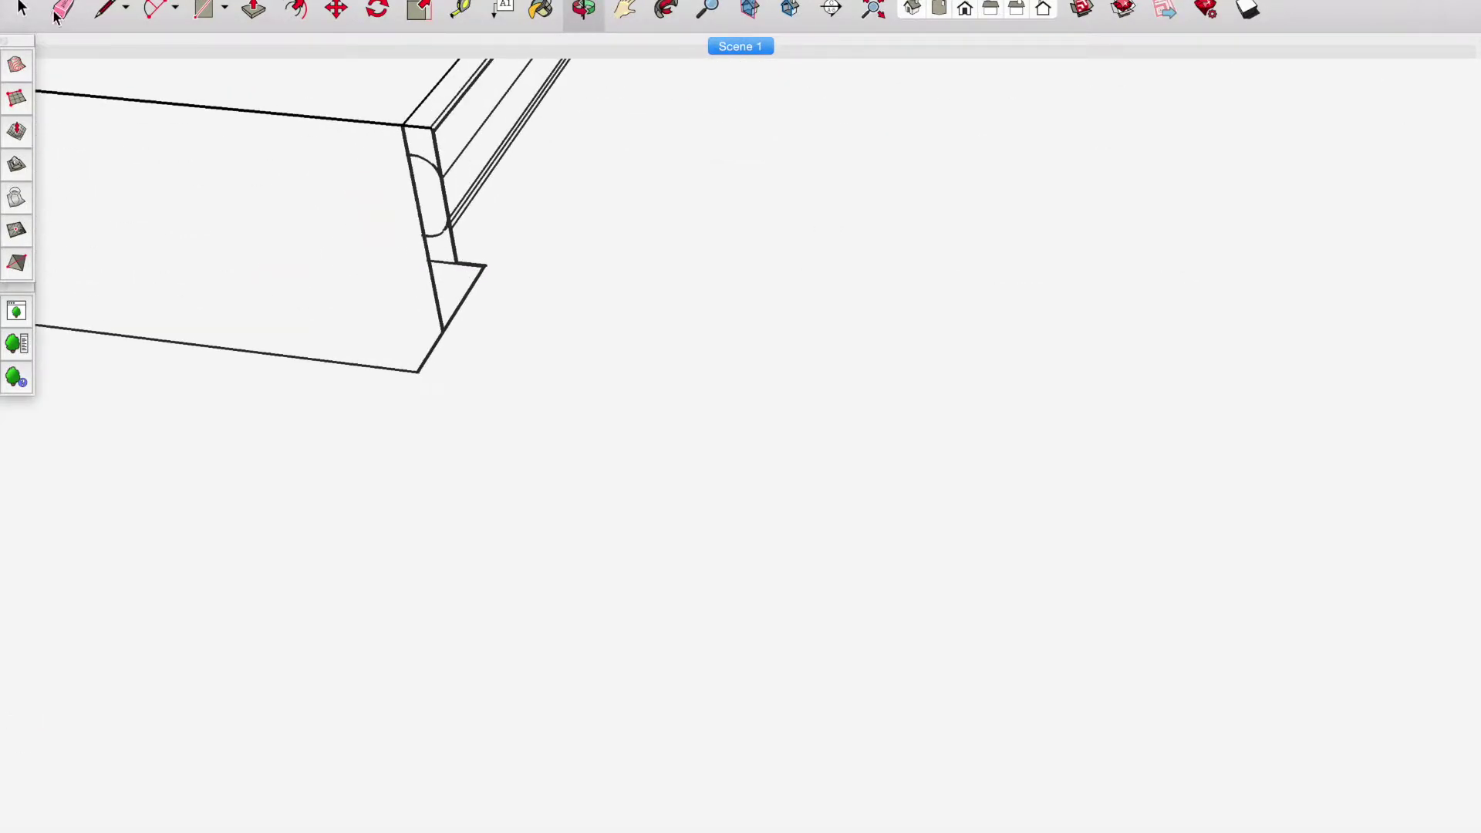
scroll(393, 324, up, 3)
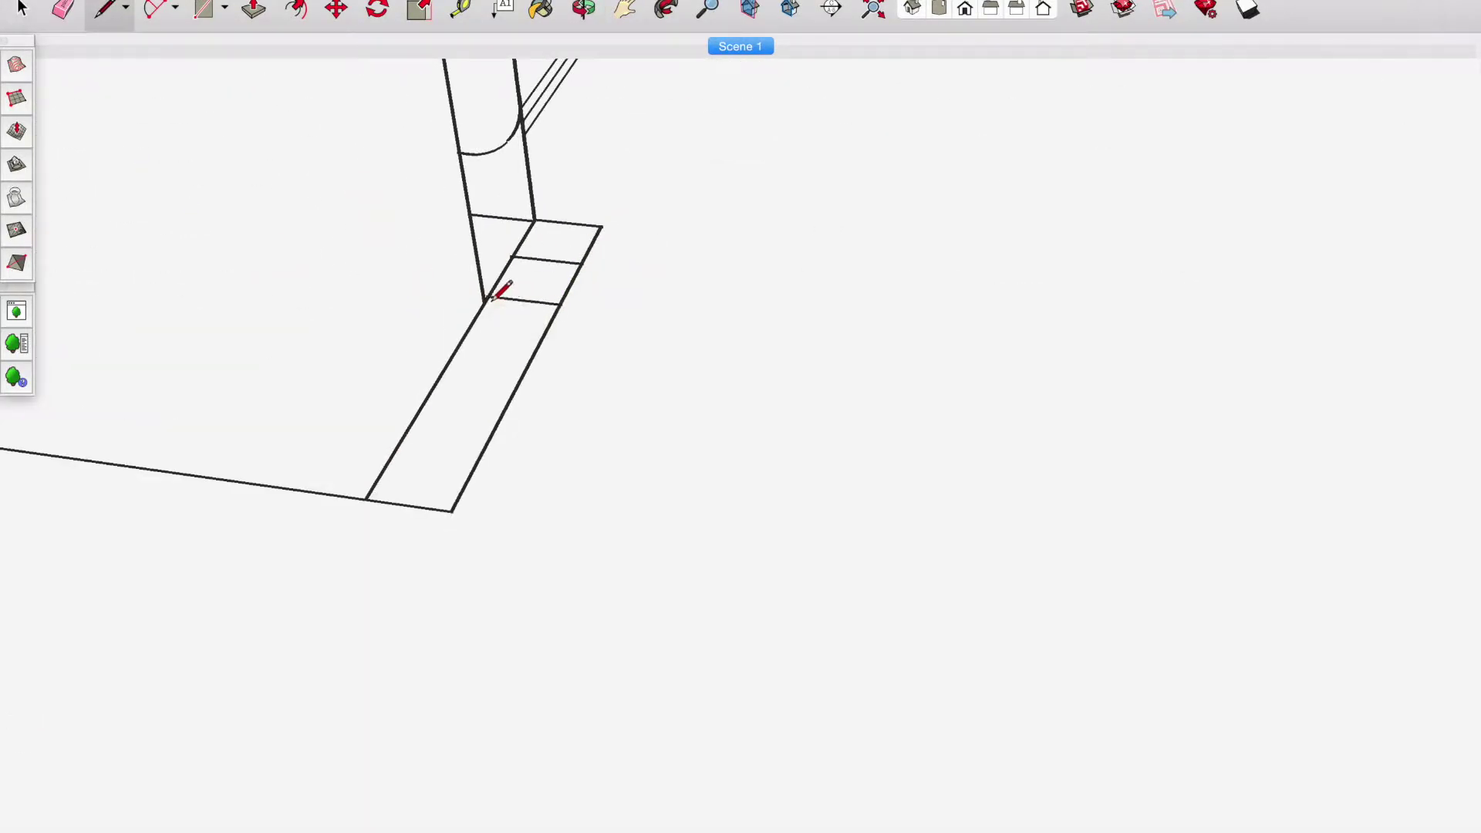
click(525, 390)
middle_drag(634, 412, 432, 231)
click(152, 10)
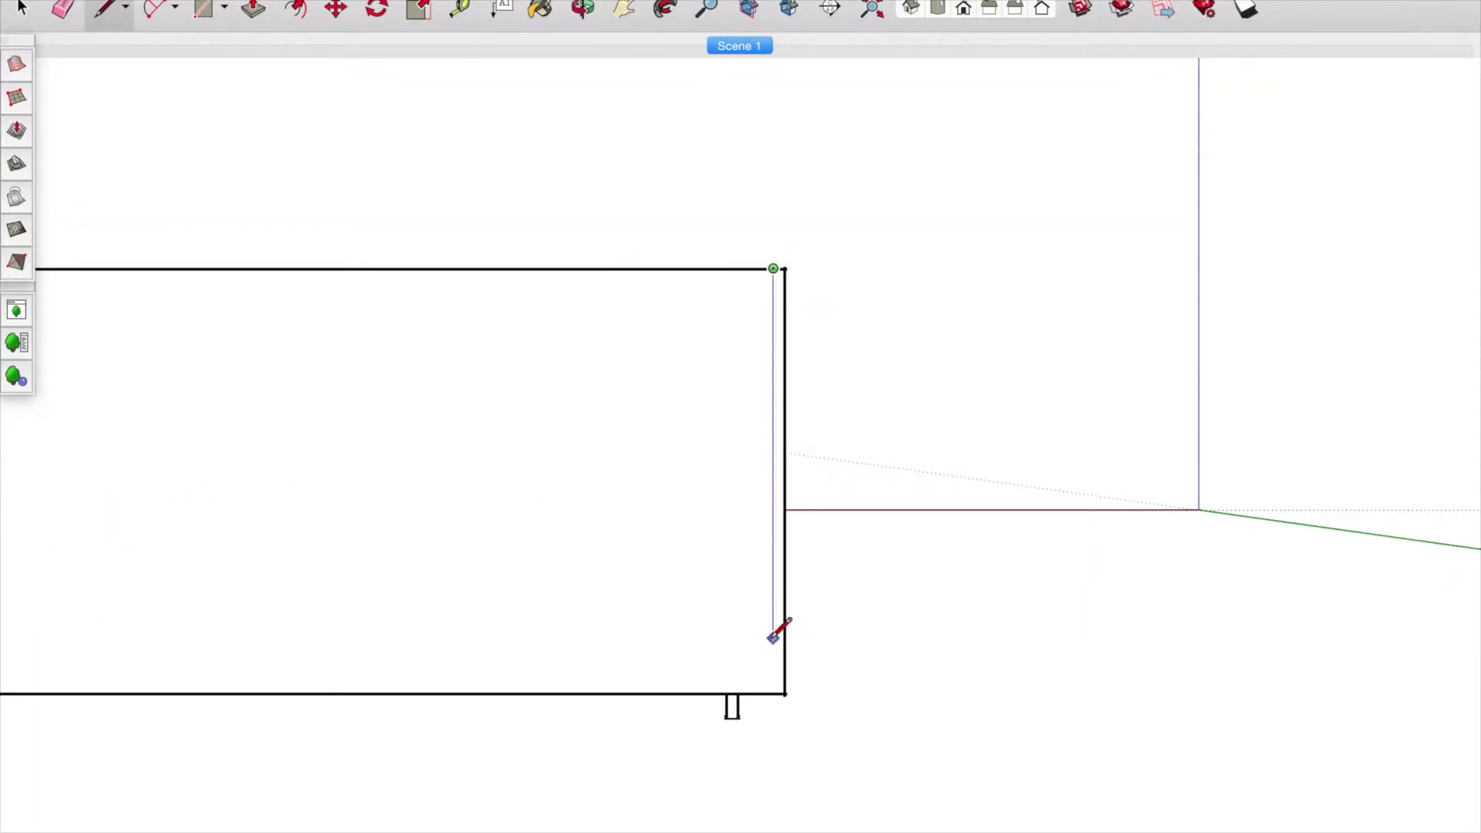
- Orbit low around the building and zoom in to look inside the structure
mouse_move(773, 637)
middle_down()
mouse_move(496, 694)
mouse_move(648, 376)
middle_up()
scroll(1393, 267, up, 3)
mouse_move(1322, 729)
middle_down()
mouse_move(314, 374)
mouse_move(386, 613)
middle_up()
scroll(381, 228, down, 3)
mouse_move(609, 202)
middle_down()
mouse_move(777, 284)
mouse_move(636, 147)
middle_up()
scroll(644, 231, up, 2)
scroll(1003, 347, down, 5)
scroll(691, 360, up, 5)
scroll(654, 151, up, 2)
scroll(654, 151, up, 2)
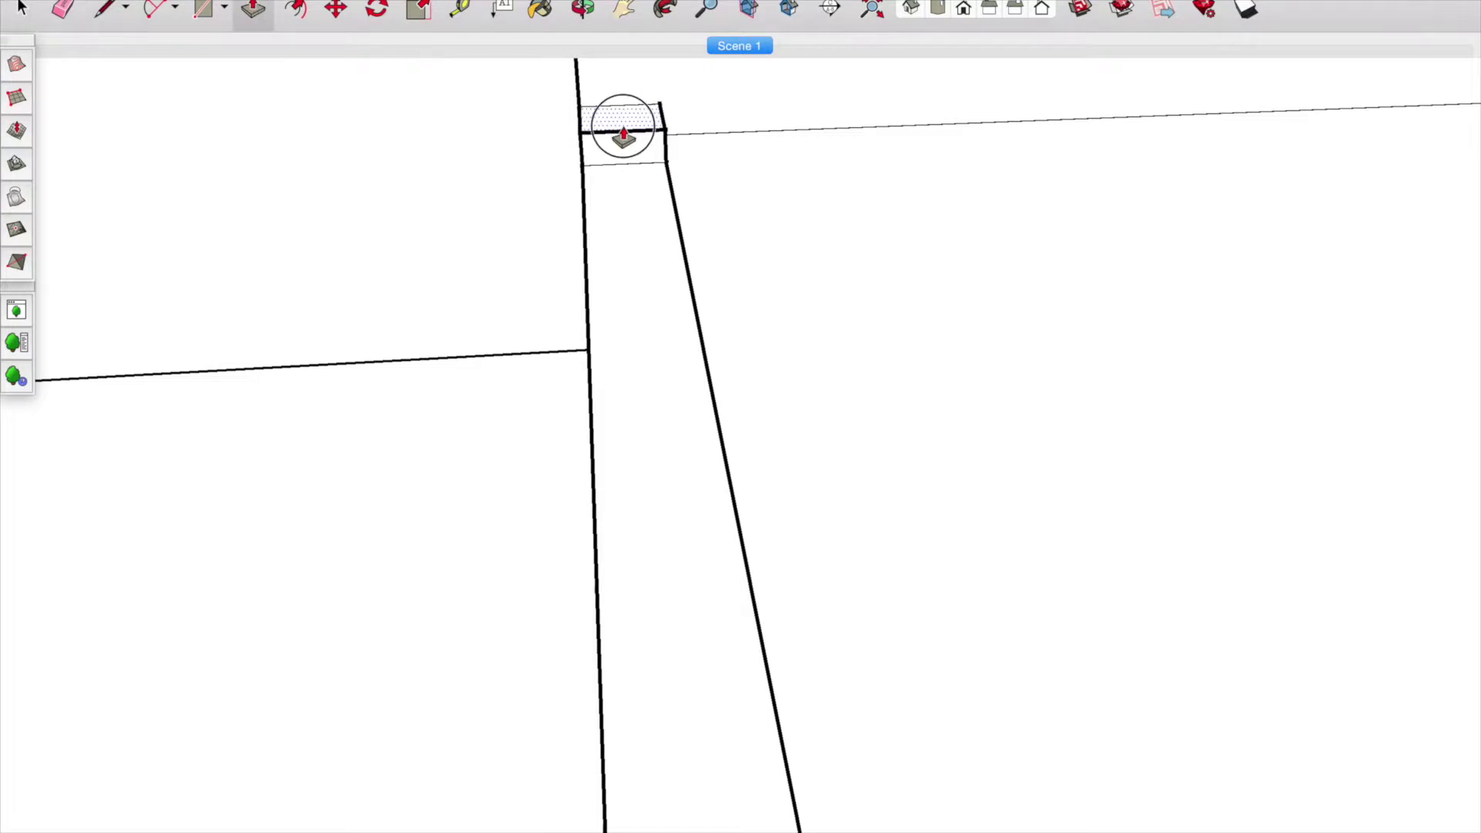
scroll(976, 430, down, 5)
scroll(866, 149, down, 3)
scroll(721, 241, up, 4)
scroll(617, 244, up, 4)
scroll(694, 371, down, 5)
mouse_move(786, 512)
middle_down()
mouse_move(962, 291)
mouse_move(608, 294)
mouse_move(625, 243)
mouse_move(674, 476)
mouse_move(733, 344)
mouse_move(783, 363)
mouse_move(601, 487)
mouse_move(512, 370)
mouse_move(949, 506)
middle_up()
- Trace lines along the inner floor edges until the outline closes into a floor face
key(l)
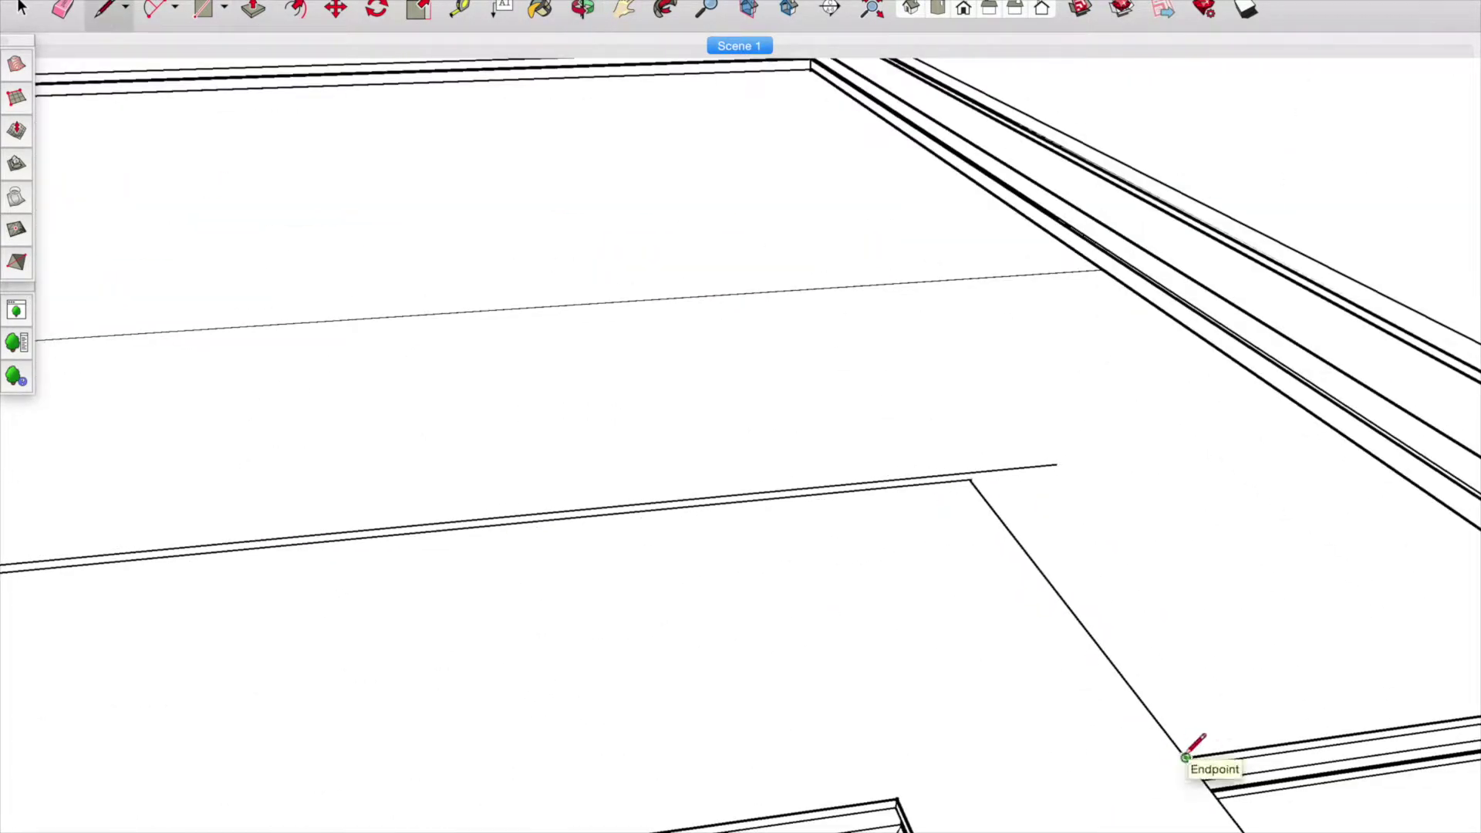
click(977, 472)
scroll(940, 472, up, 2)
middle_drag(257, 13, 843, 470)
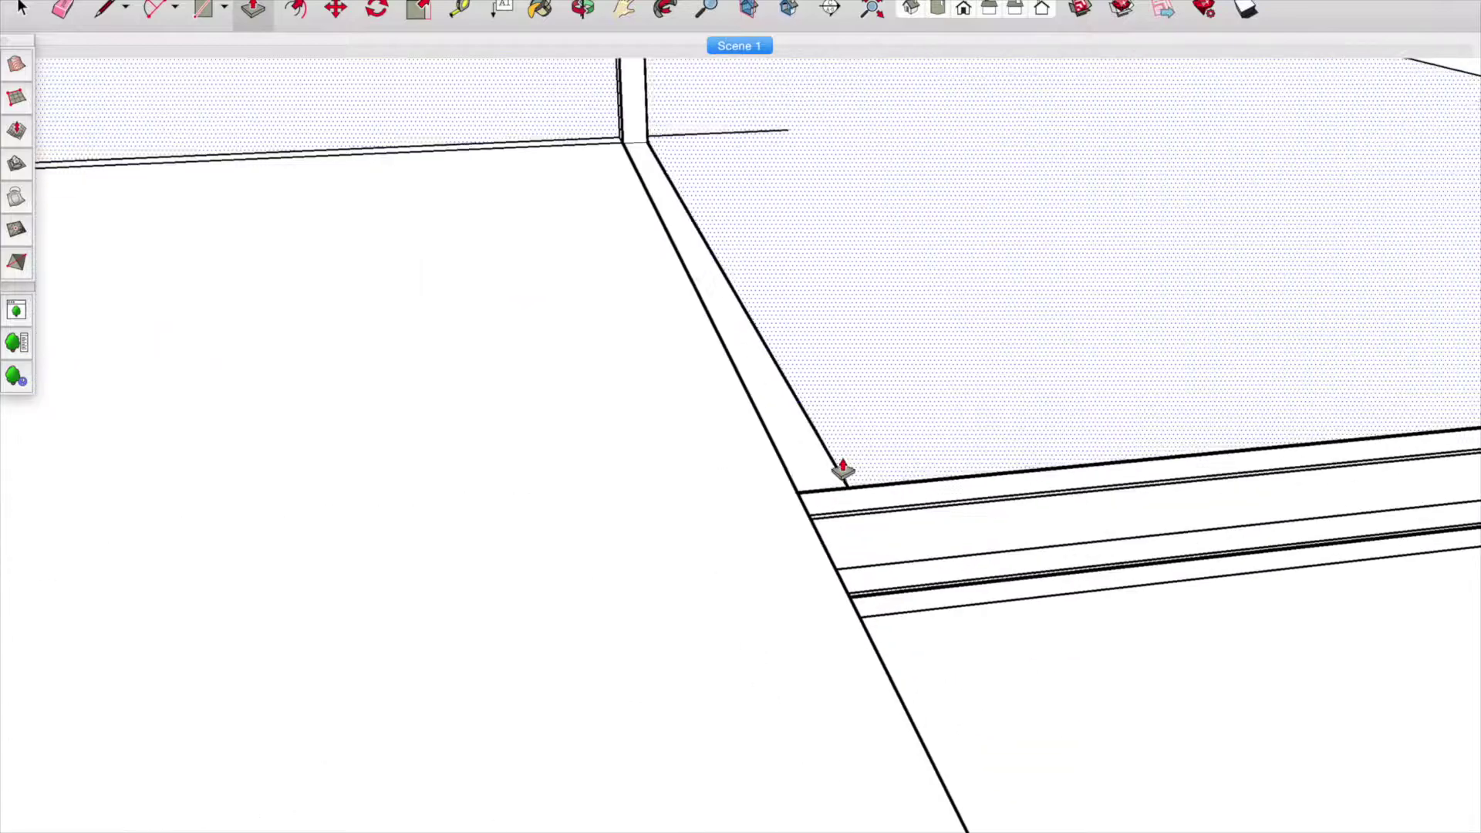
click(826, 162)
mouse_move(886, 400)
middle_down()
mouse_move(1087, 363)
mouse_move(761, 452)
mouse_move(750, 172)
middle_up()
scroll(744, 222, up, 3)
scroll(786, 386, up, 1)
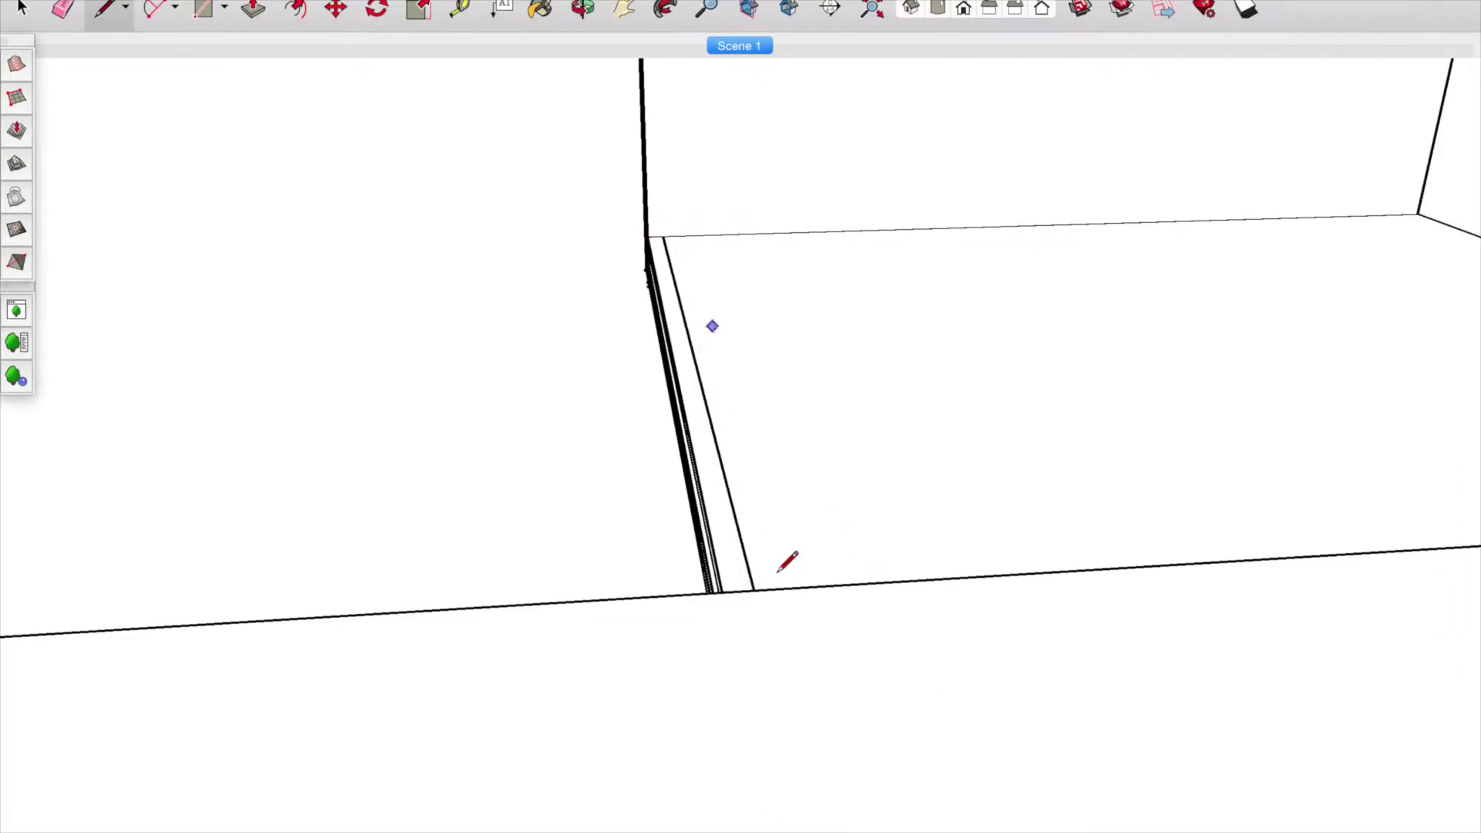
scroll(750, 565, down, 2)
mouse_move(302, 229)
middle_down()
mouse_move(783, 386)
mouse_move(1219, 656)
mouse_move(103, 20)
middle_up()
click(1260, 378)
- Orbit out to review the whole house from outside
middle_drag(1181, 549, 704, 131)
scroll(566, 430, down, 5)
mouse_move(565, 430)
middle_down()
mouse_move(648, 364)
mouse_move(829, 572)
middle_up()
scroll(829, 572, up, 5)
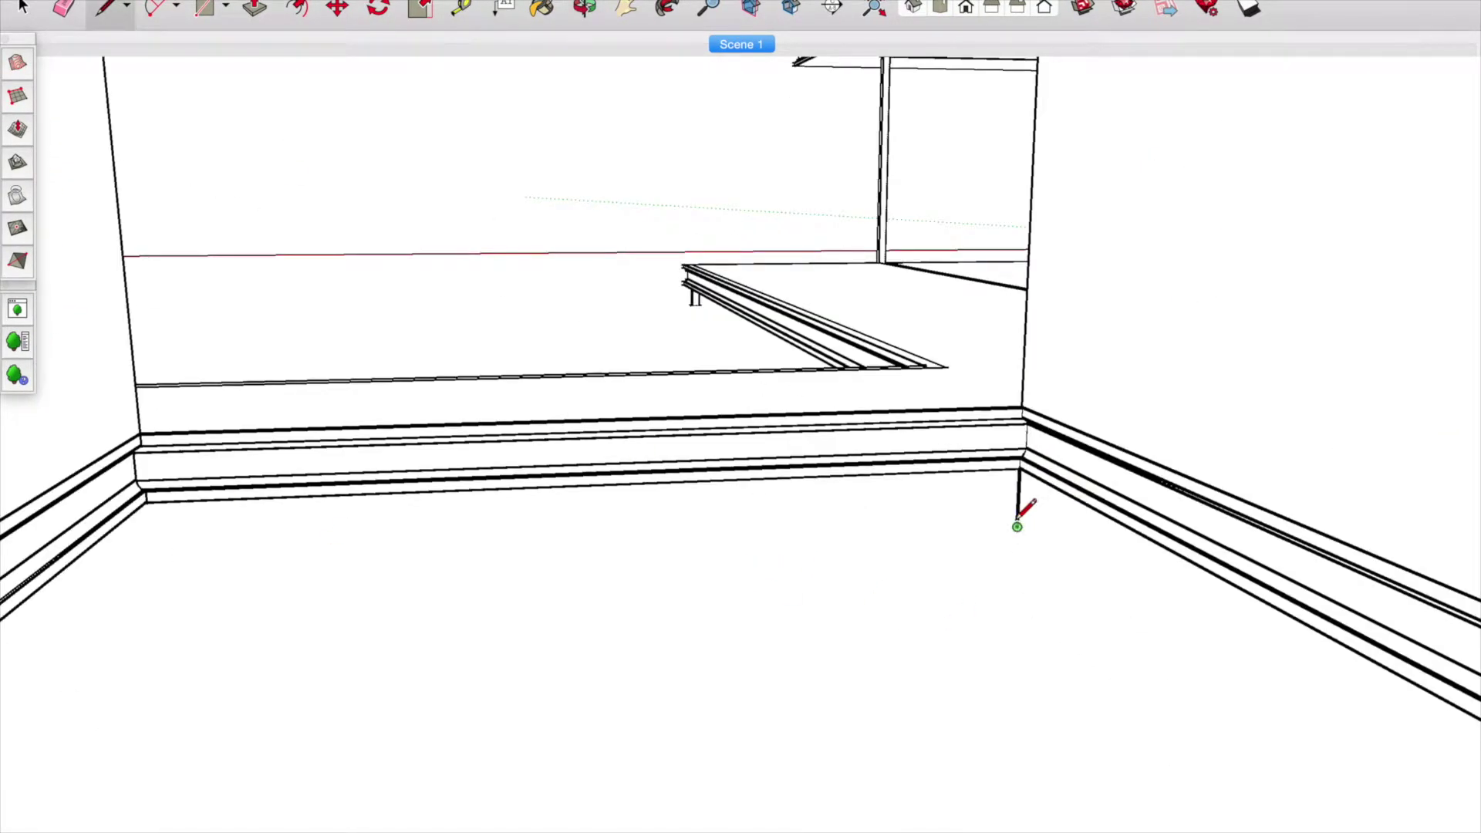
scroll(993, 652, down, 3)
scroll(1096, 717, down, 3)
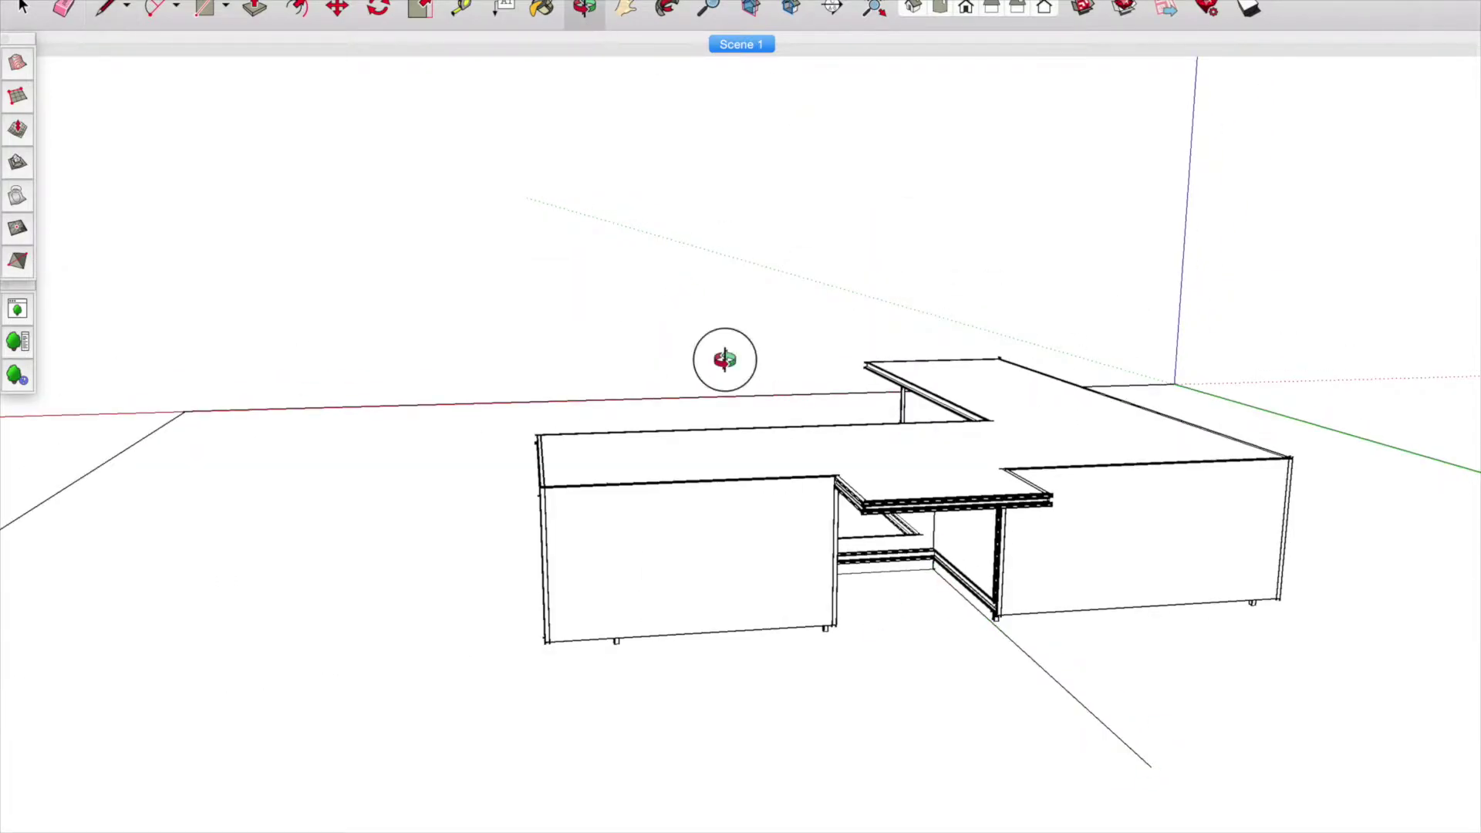
- End the walkway's side line on the long edge of the deck
middle_drag(725, 359, 314, 239)
scroll(314, 239, up, 3)
scroll(1033, 720, down, 5)
click(173, 612)
scroll(1079, 701, down, 3)
scroll(1455, 711, down, 2)
scroll(361, 646, up, 5)
scroll(494, 654, down, 4)
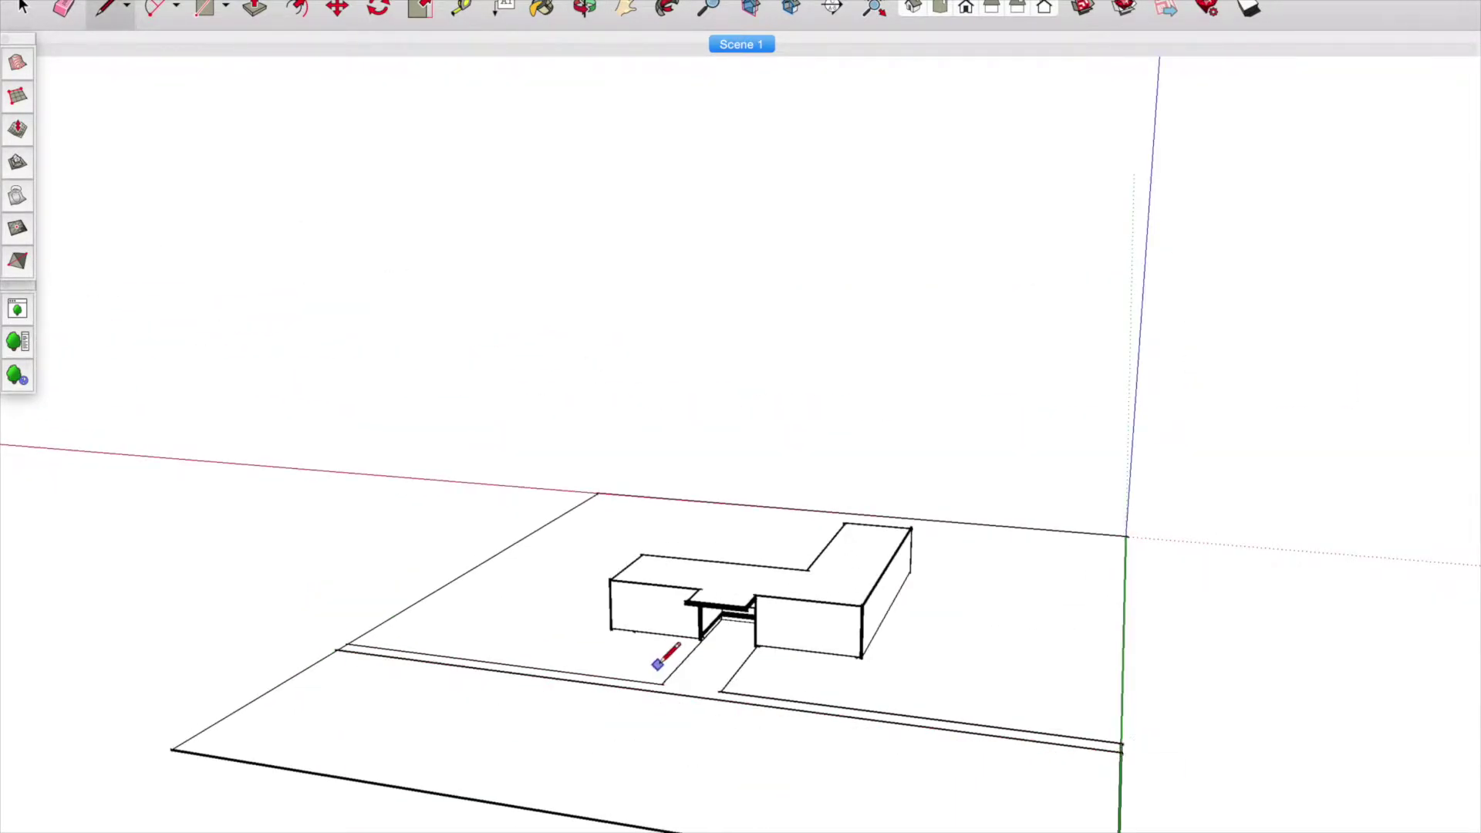
scroll(671, 709, up, 4)
scroll(591, 749, down, 4)
scroll(848, 779, up, 5)
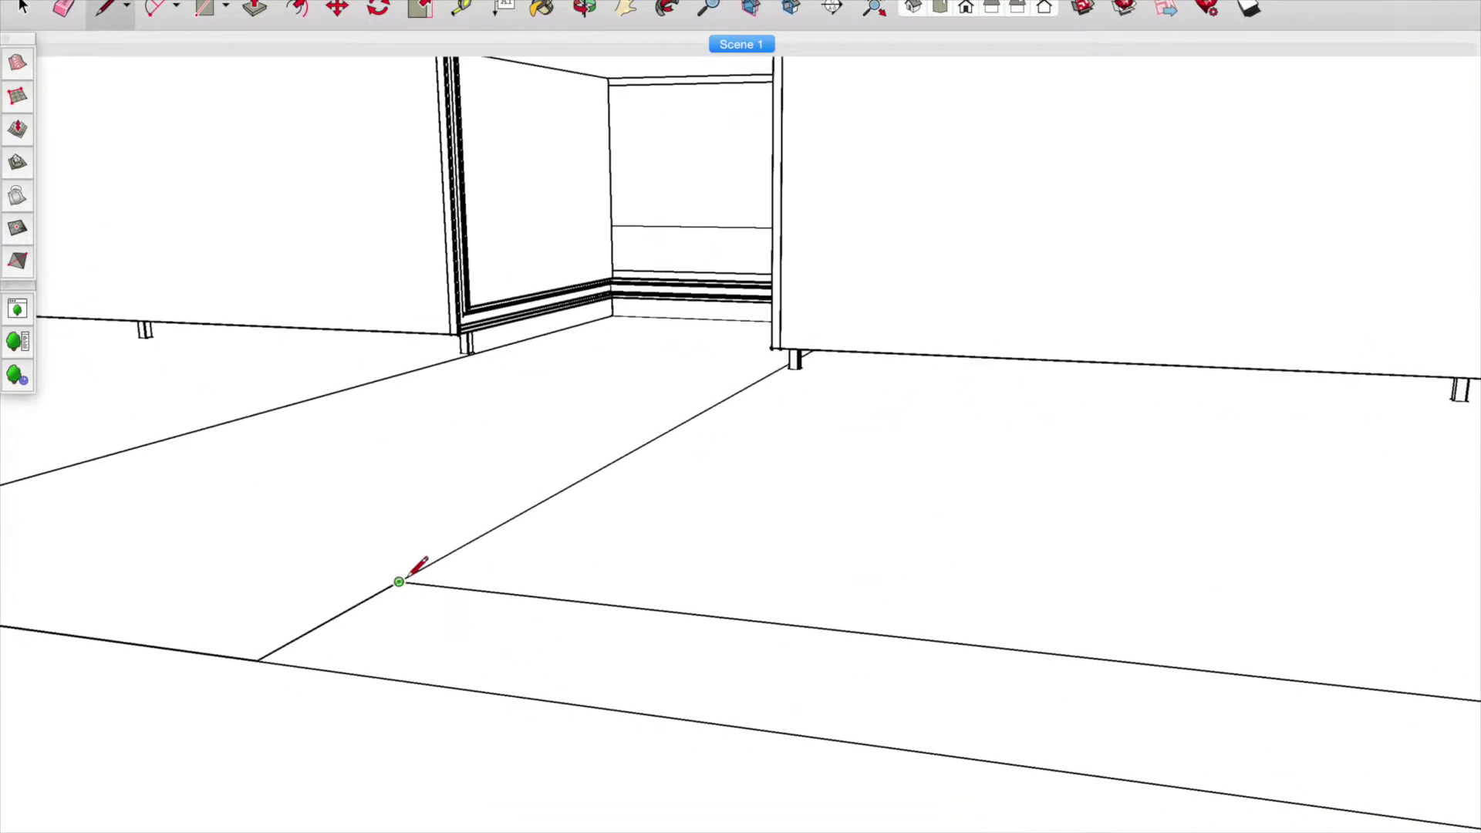
- Draw a closing line across the walkway strip in front of the entrance
mouse_move(596, 603)
middle_down()
mouse_move(760, 423)
mouse_move(684, 489)
middle_up()
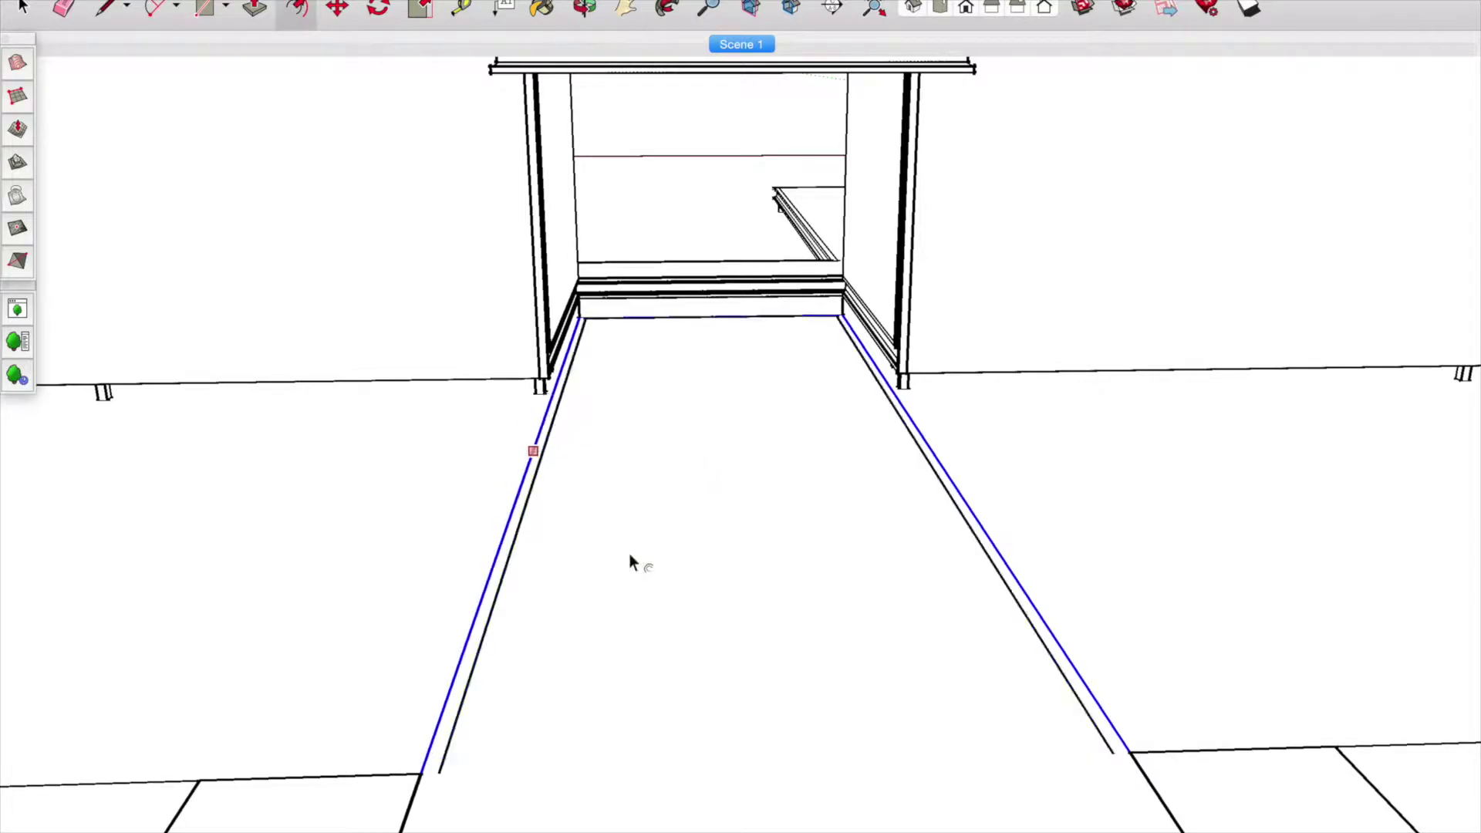
key(l)
click(429, 770)
click(1122, 749)
key(p)
scroll(684, 248, up, 5)
- Draw a line from the wall's base to the floor edge near the deck corner
key(space)
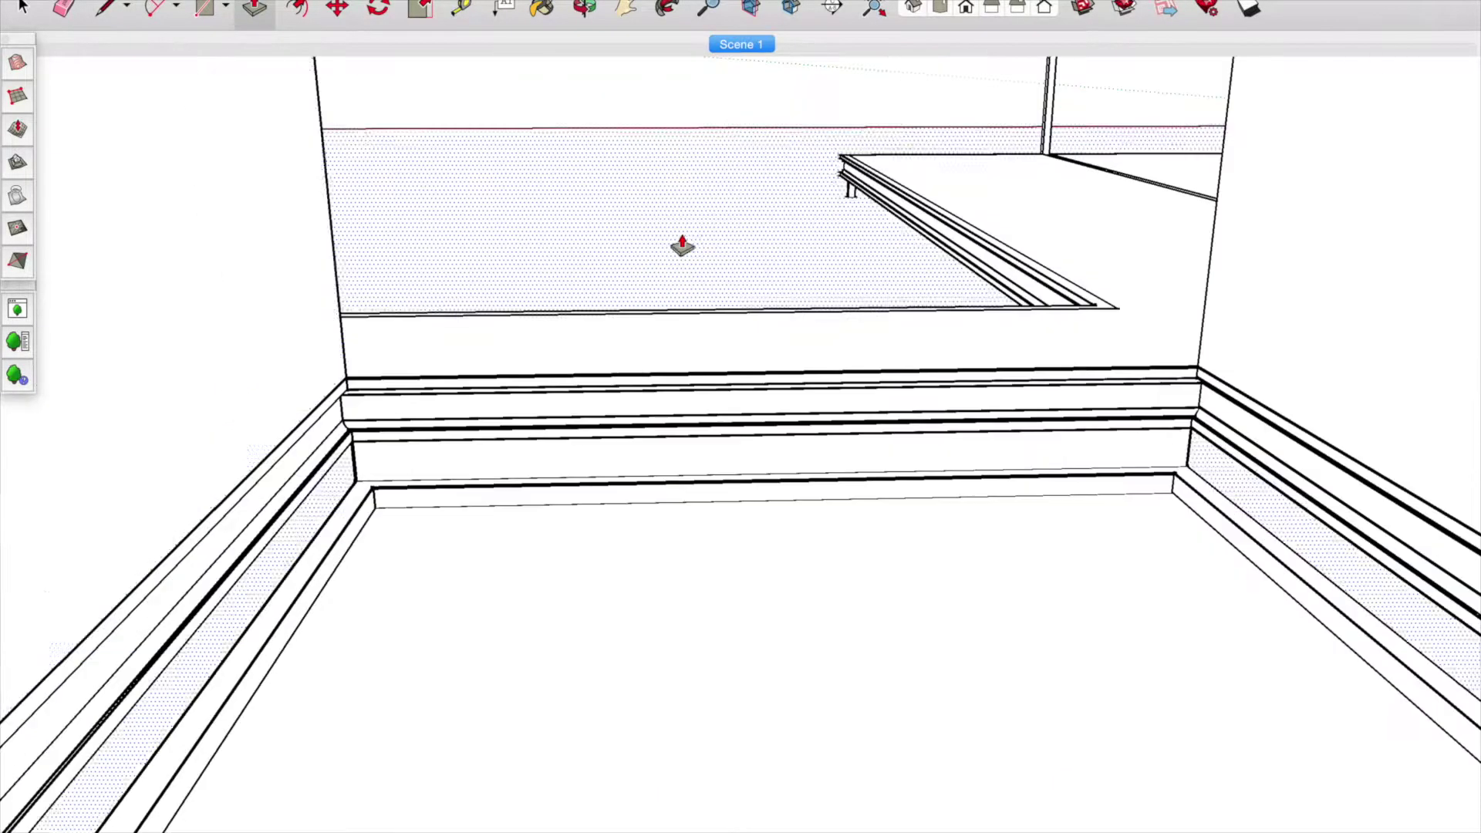
scroll(1218, 435, up, 5)
middle_drag(1180, 344, 241, 324)
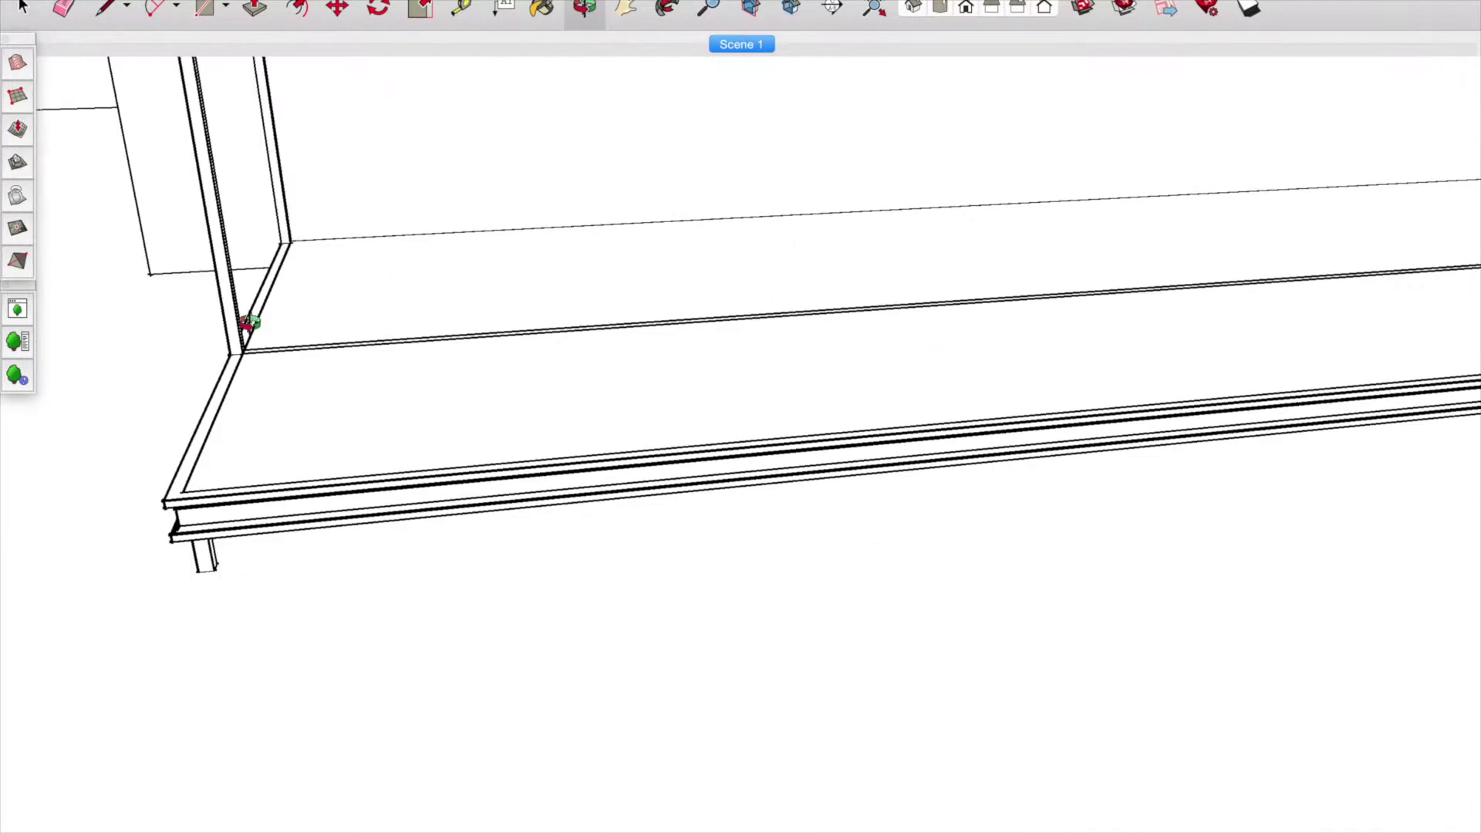
click(893, 334)
mouse_move(880, 386)
middle_down()
mouse_move(936, 165)
mouse_move(840, 582)
middle_up()
click(843, 583)
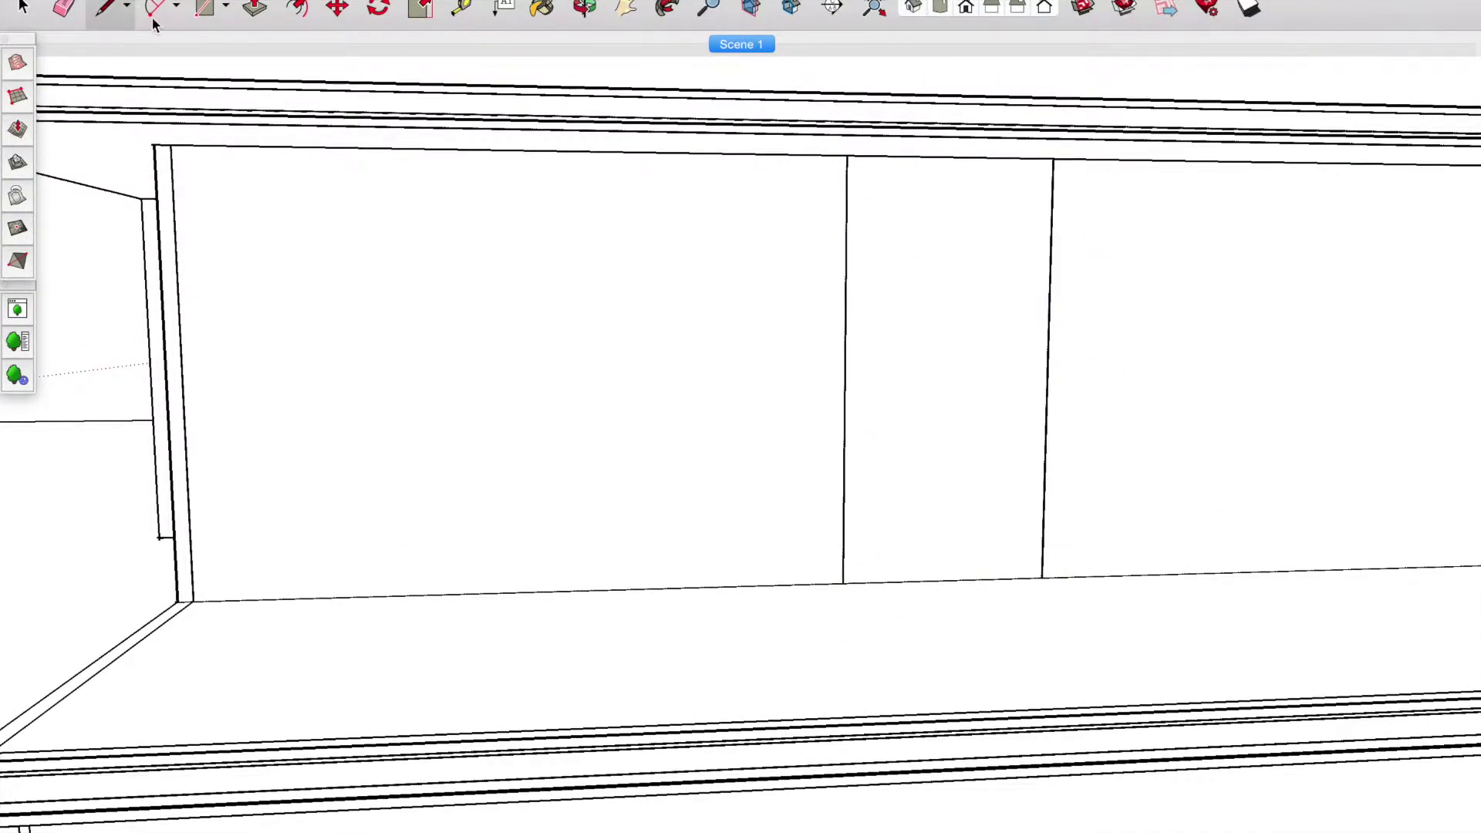
scroll(529, 92, down, 3)
- Select the interior floor face and the rectangle's top edge
mouse_move(529, 92)
middle_down()
mouse_move(827, 496)
mouse_move(791, 467)
middle_up()
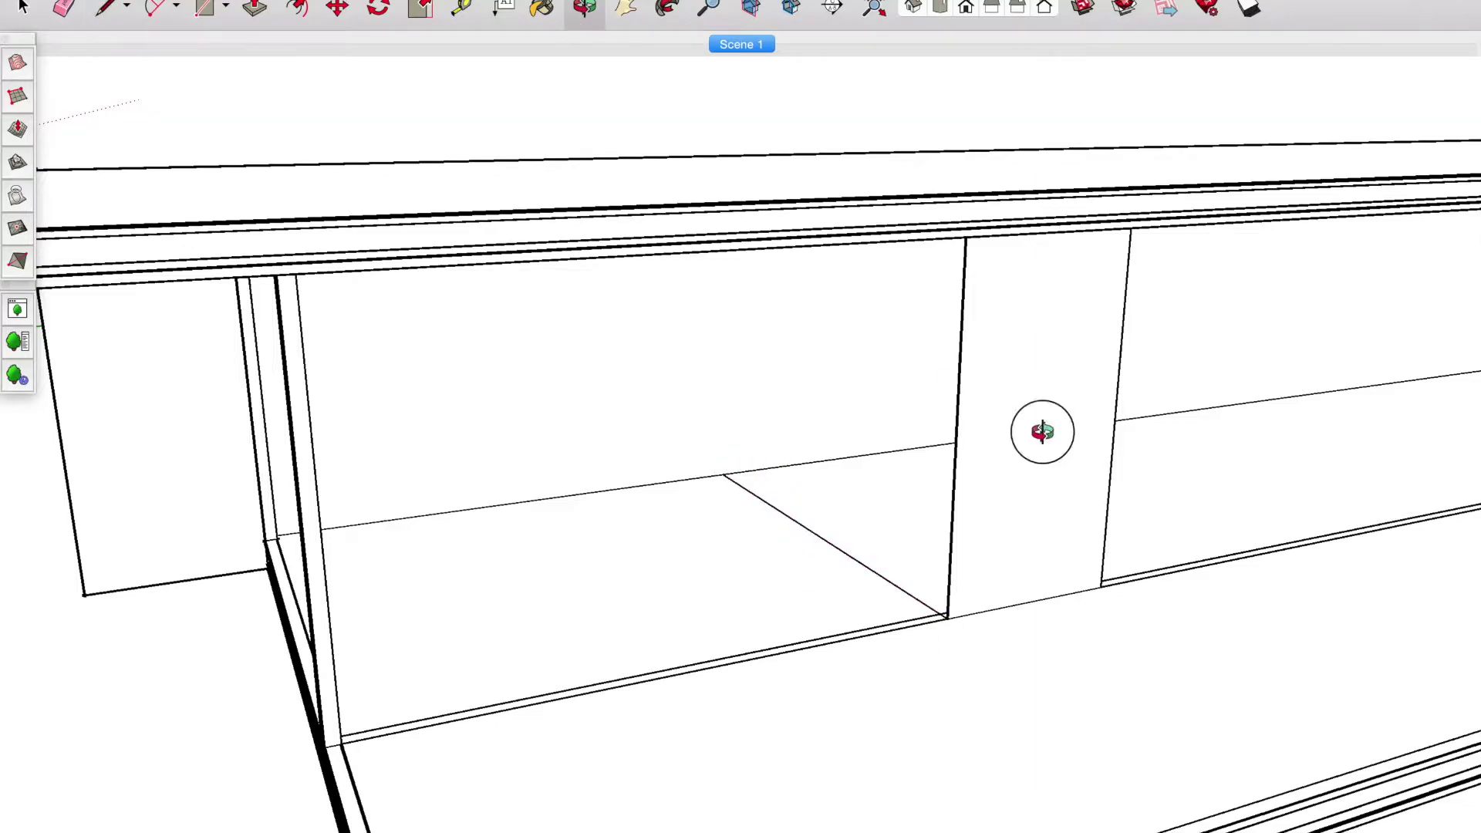
middle_drag(1042, 431, 768, 702)
drag(667, 756, 740, 469)
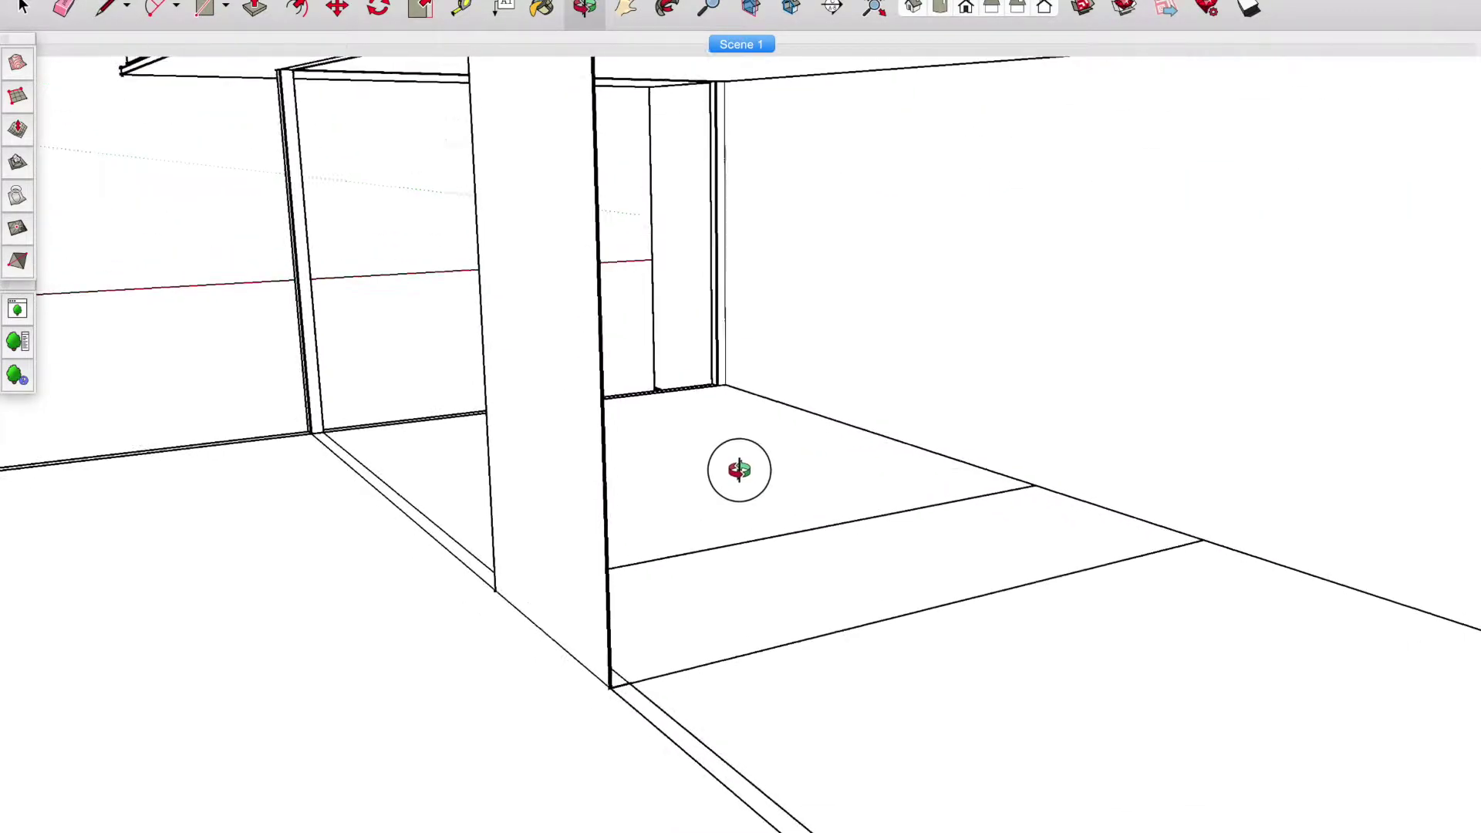
key(l)
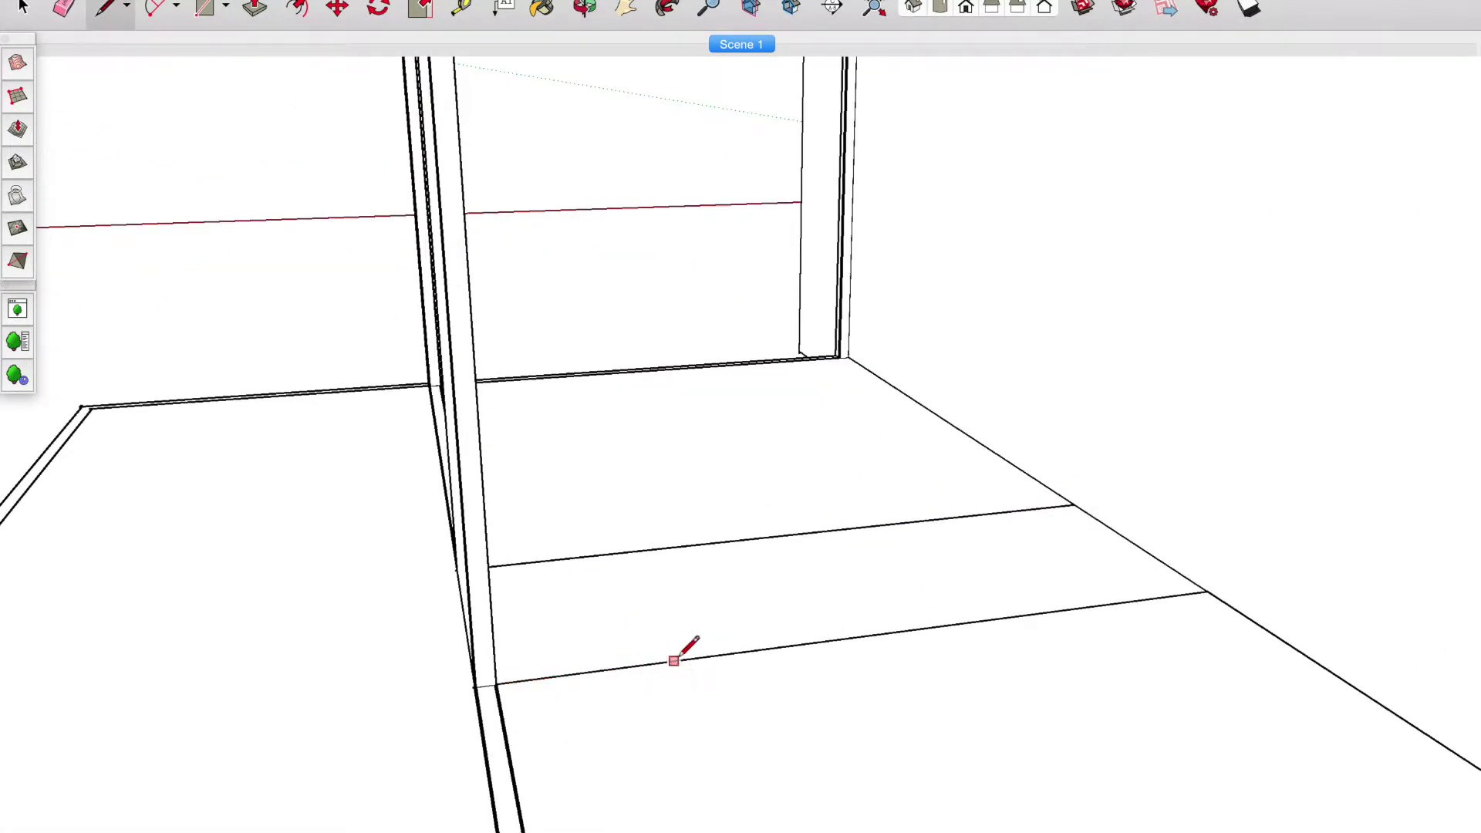
key(space)
click(622, 410)
click(737, 545)
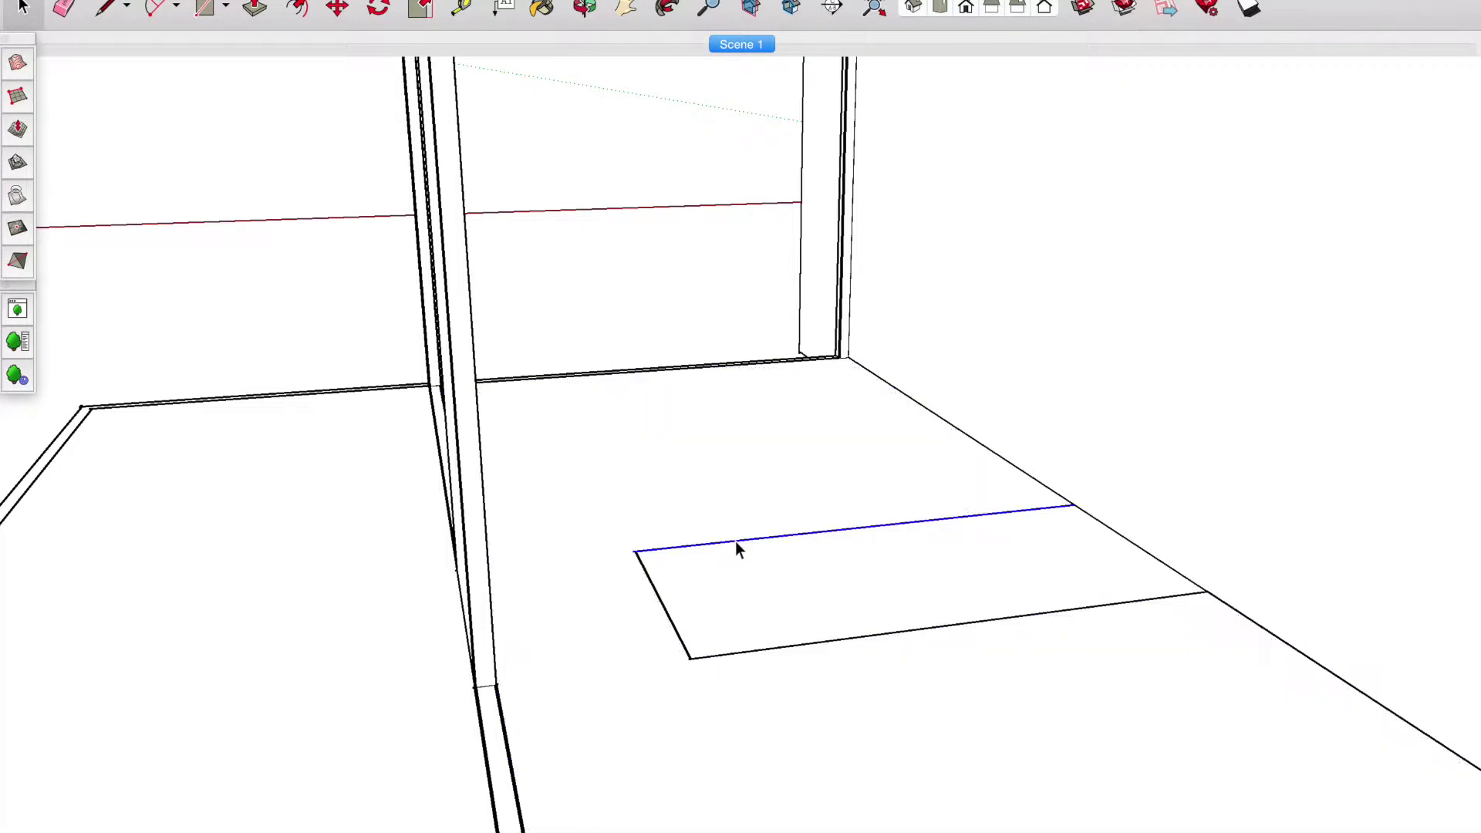
mouse_move(682, 651)
middle_down()
mouse_move(1295, 340)
mouse_move(566, 151)
middle_up()
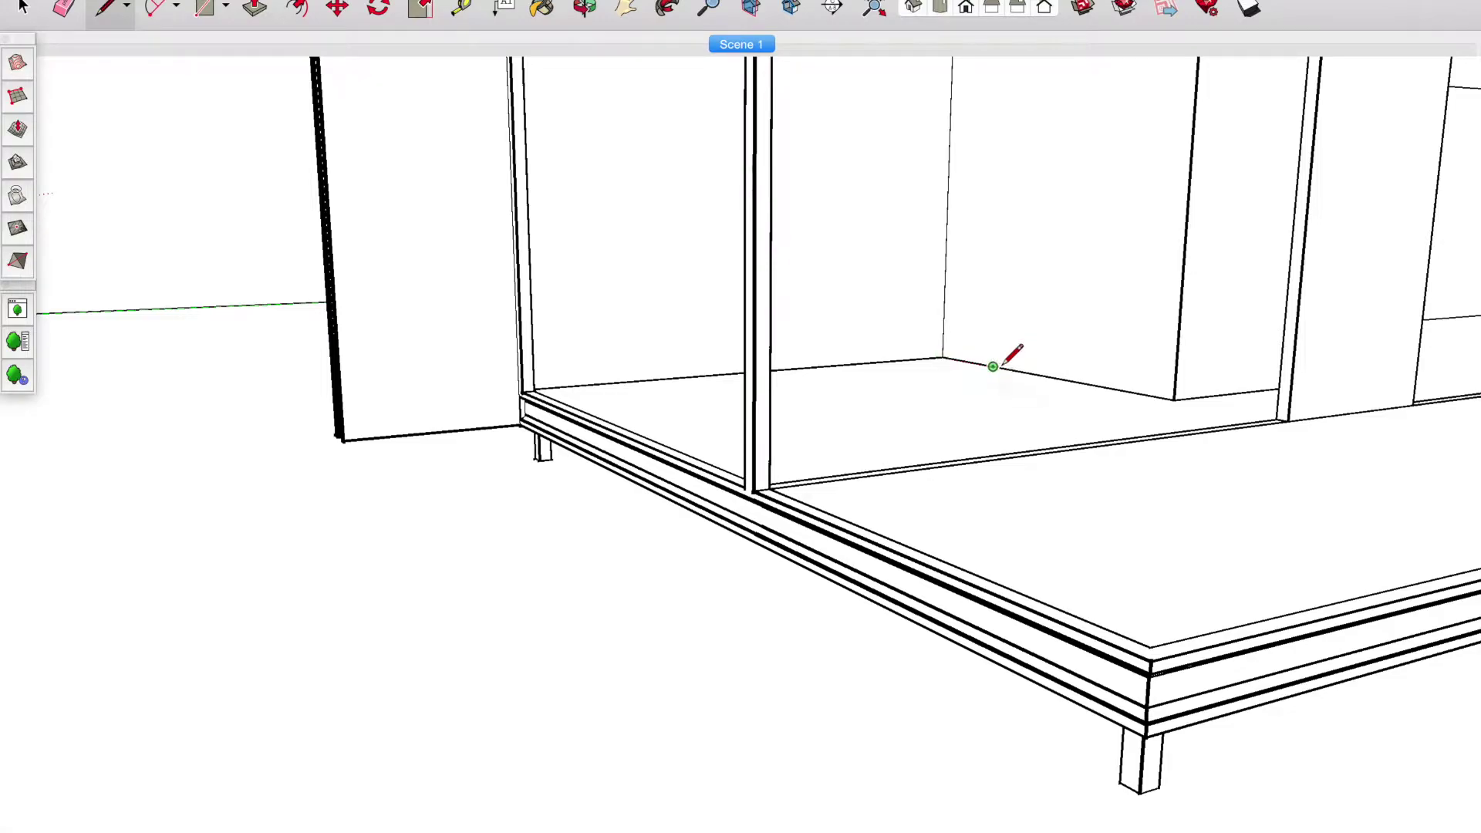
- Erase stray edges and push/pull the thin partition wall beneath the cabinet
scroll(949, 166, up, 5)
middle_drag(920, 77, 134, 25)
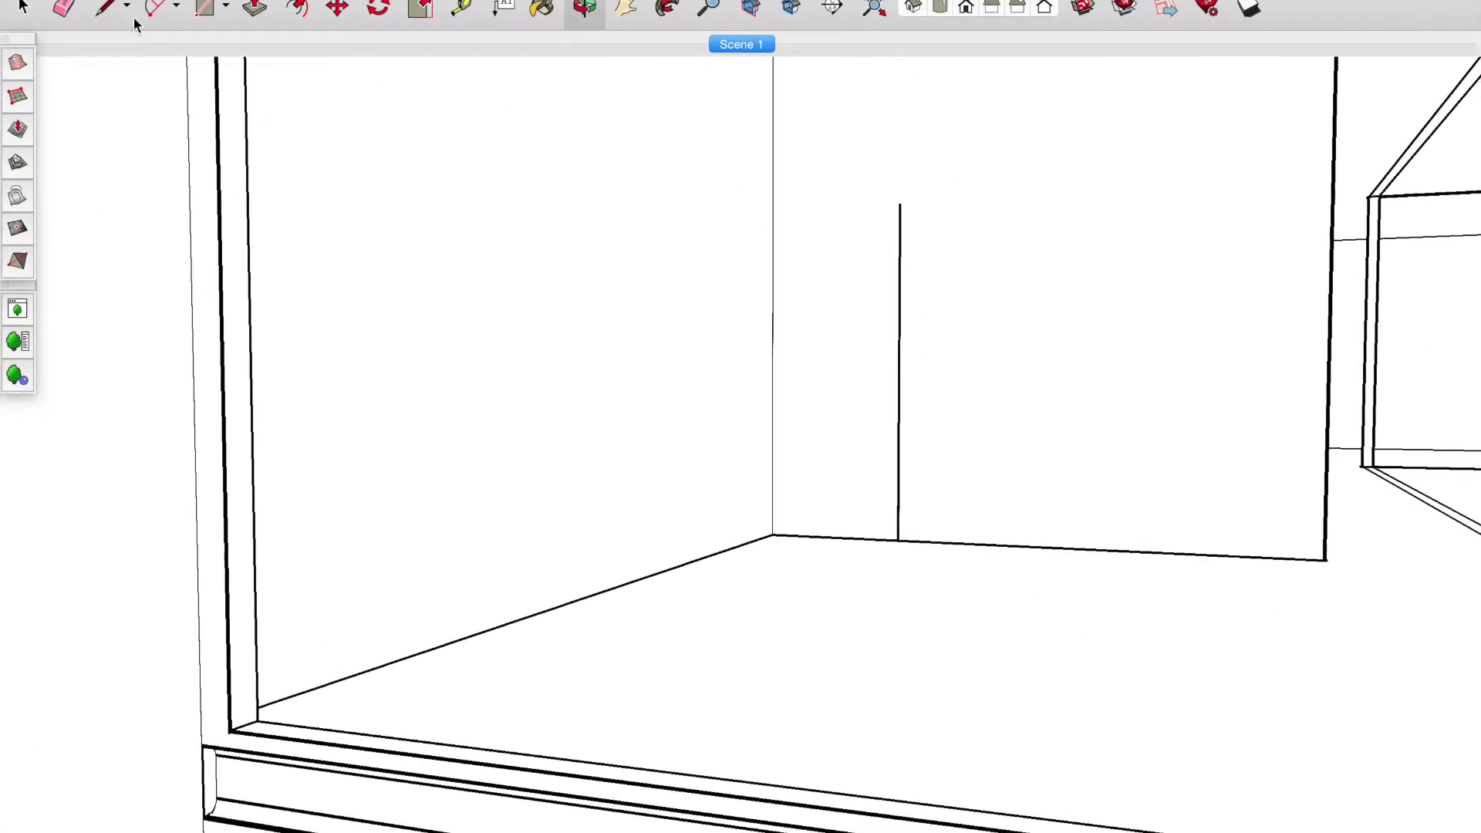
key(e)
mouse_move(787, 440)
middle_down()
mouse_move(671, 443)
mouse_move(578, 700)
mouse_move(477, 657)
middle_up()
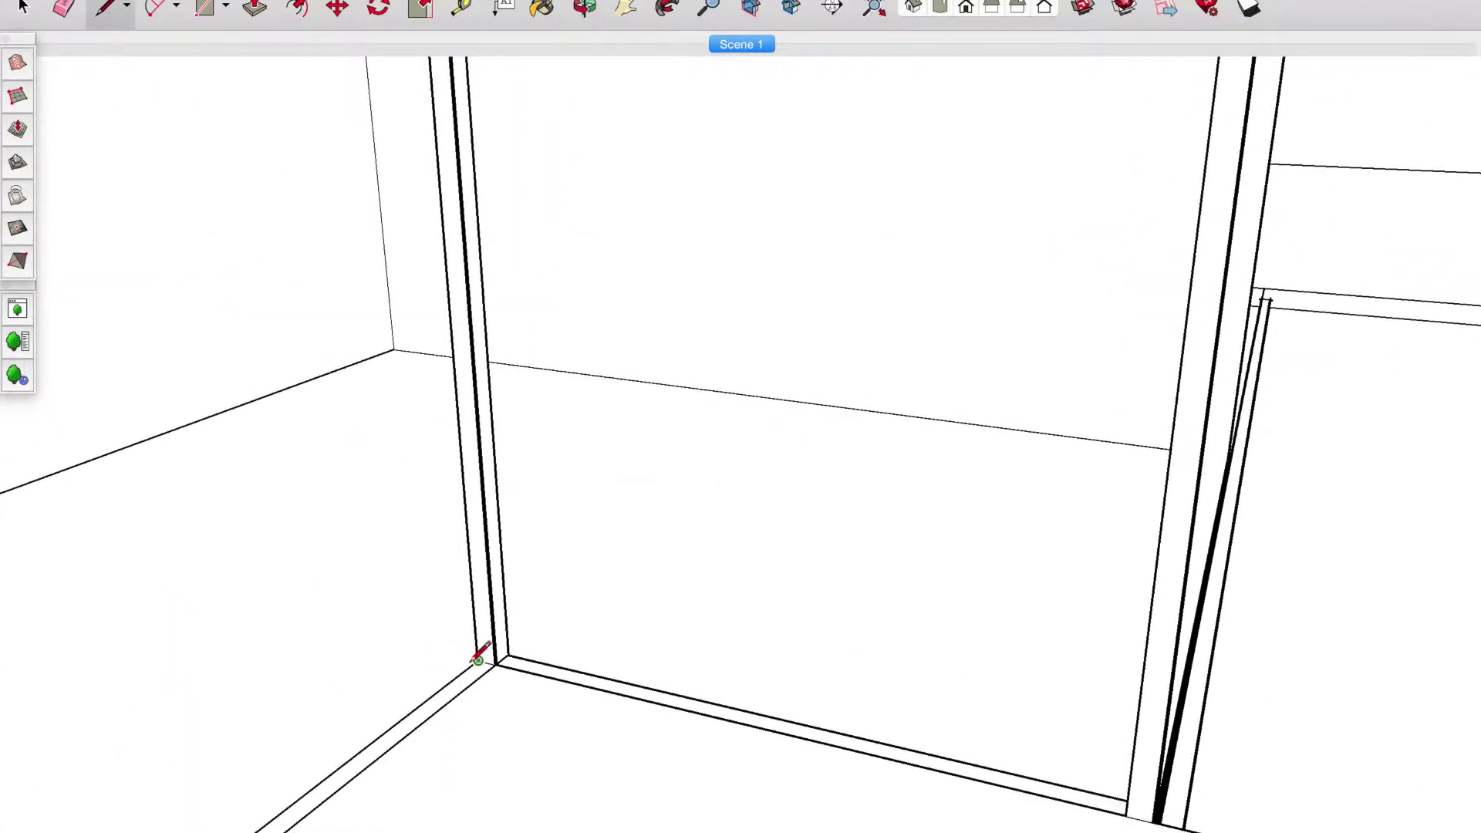
scroll(809, 403, up, 2)
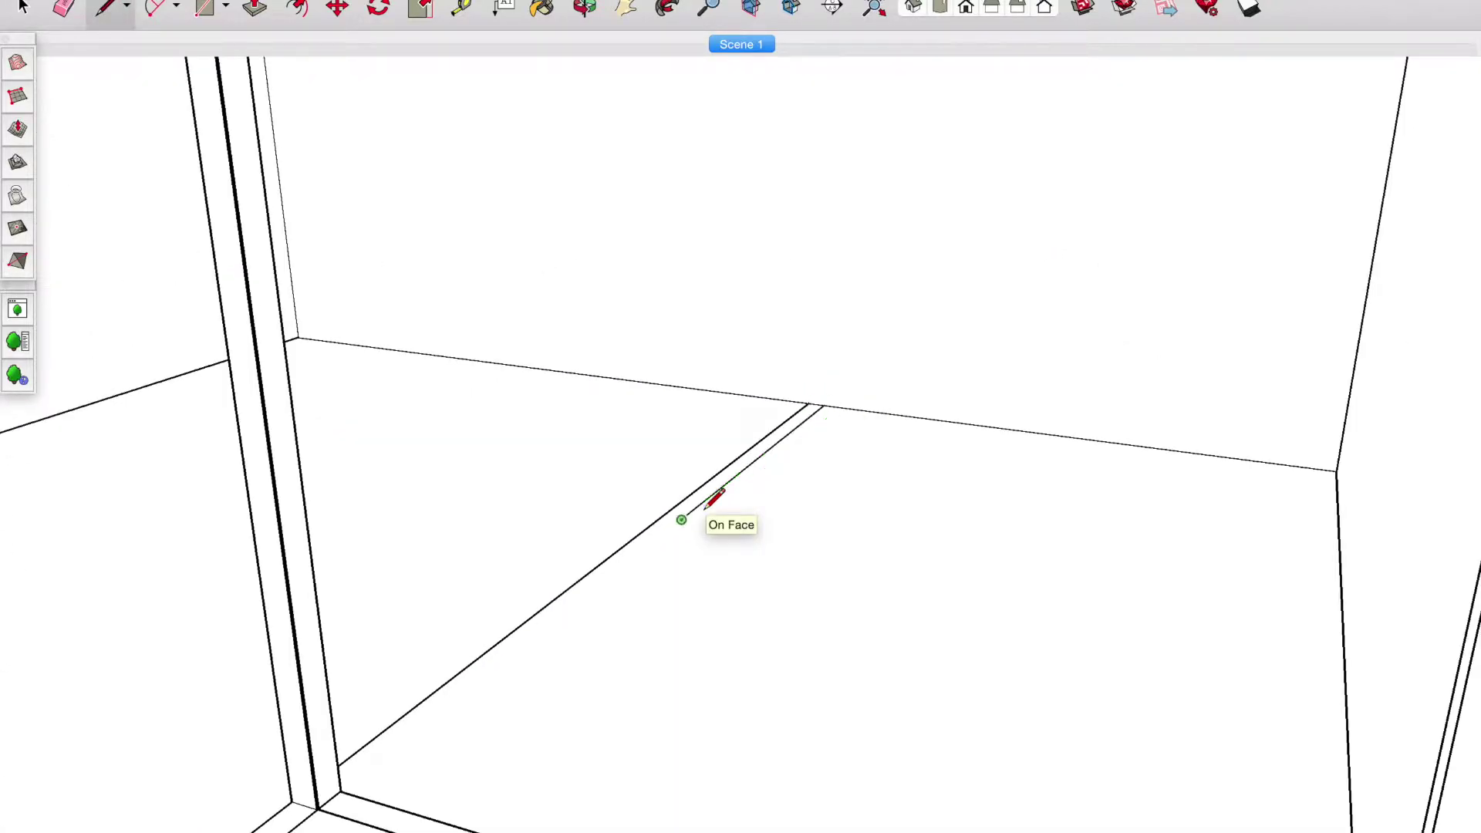
key(p)
mouse_move(617, 571)
middle_down()
mouse_move(688, 470)
mouse_move(655, 241)
mouse_move(685, 297)
mouse_move(858, 99)
middle_up()
scroll(769, 550, up, 5)
- Move round into the adjoining room to bring the partition's wall corner into view
middle_drag(760, 489, 788, 640)
key(l)
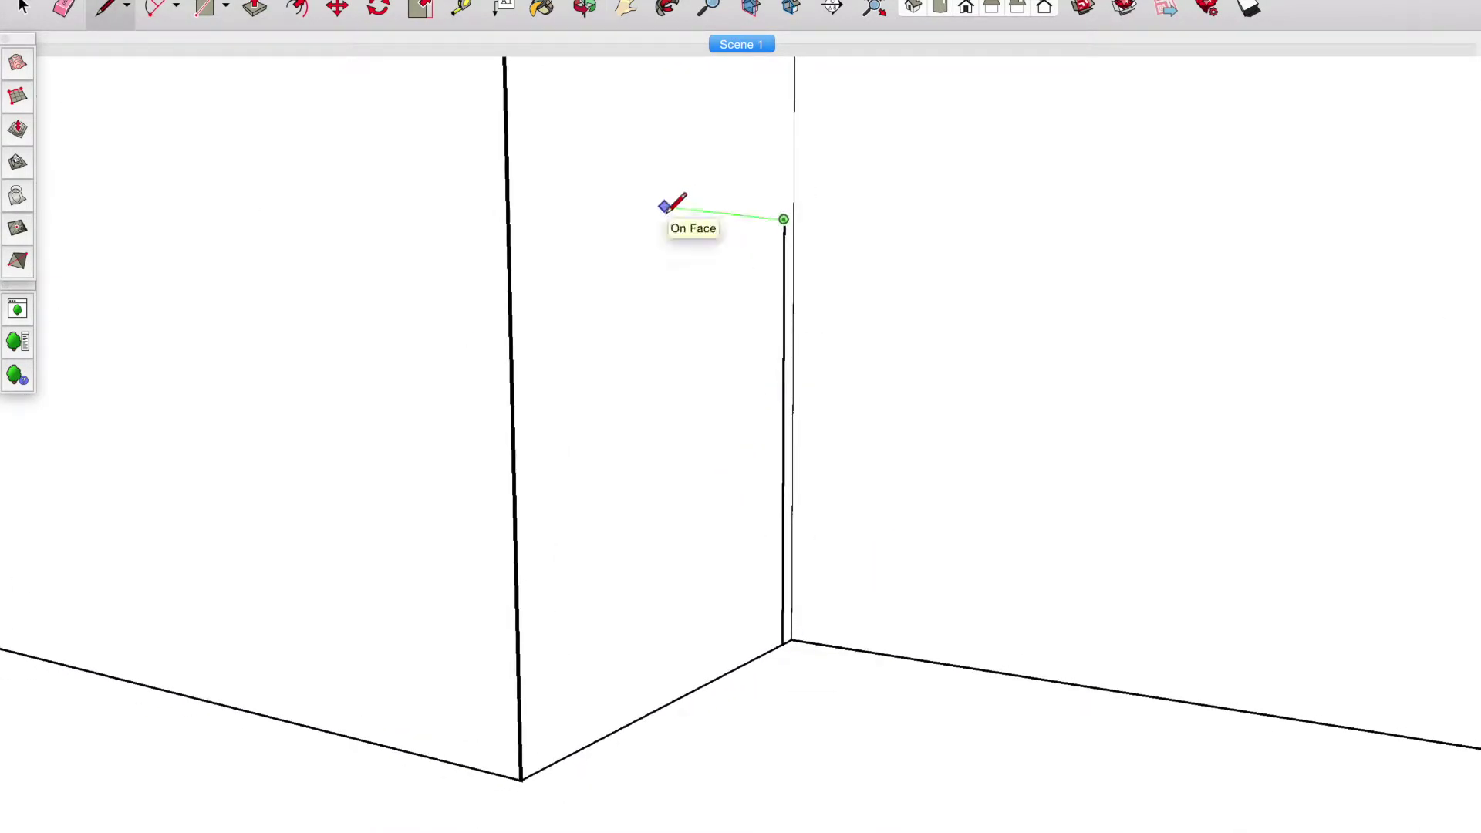
scroll(598, 577, down, 5)
mouse_move(598, 577)
middle_down()
mouse_move(314, 655)
mouse_move(603, 540)
mouse_move(606, 439)
mouse_move(434, 270)
middle_up()
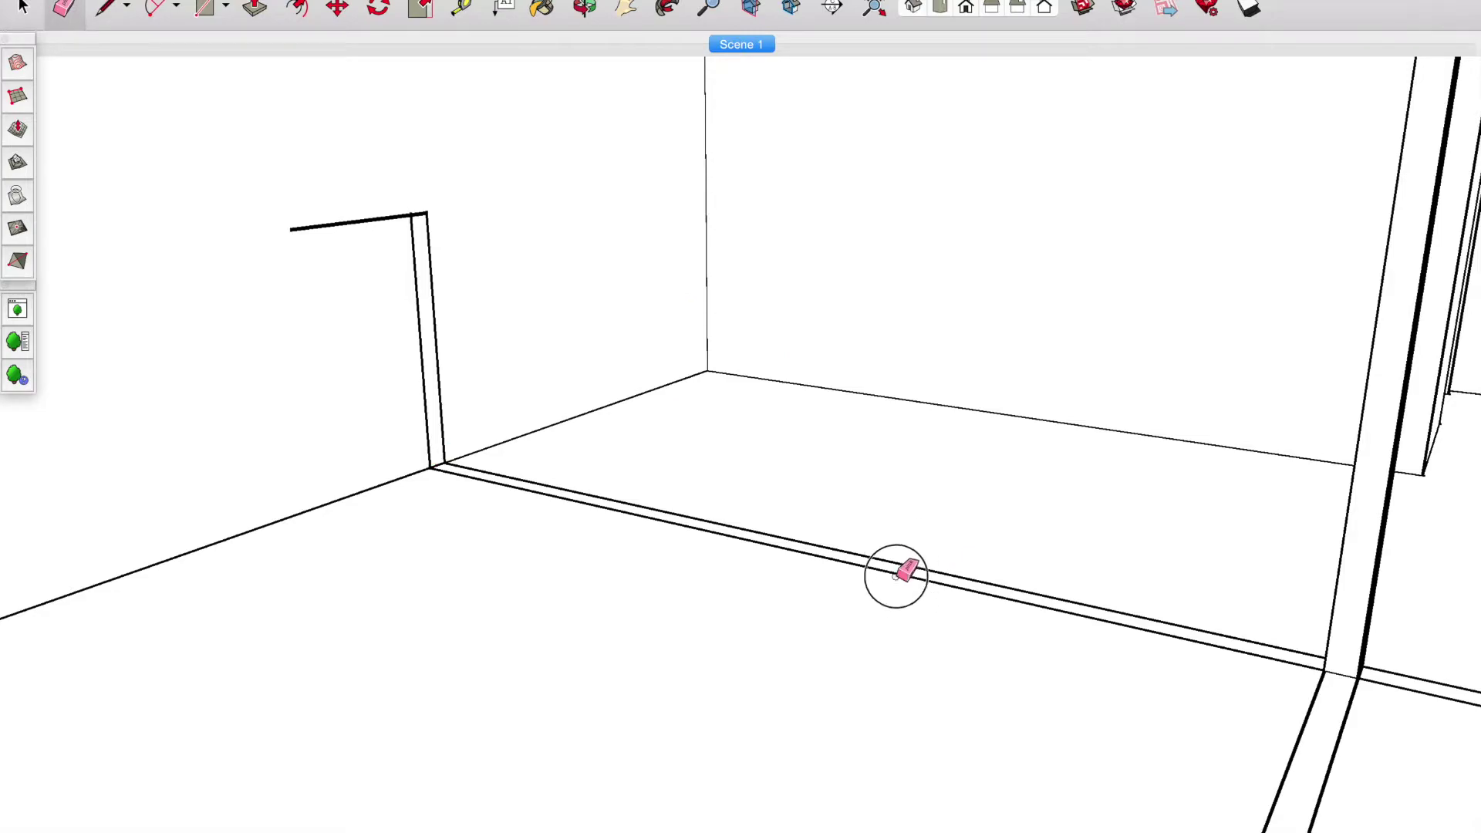
scroll(399, 193, up, 3)
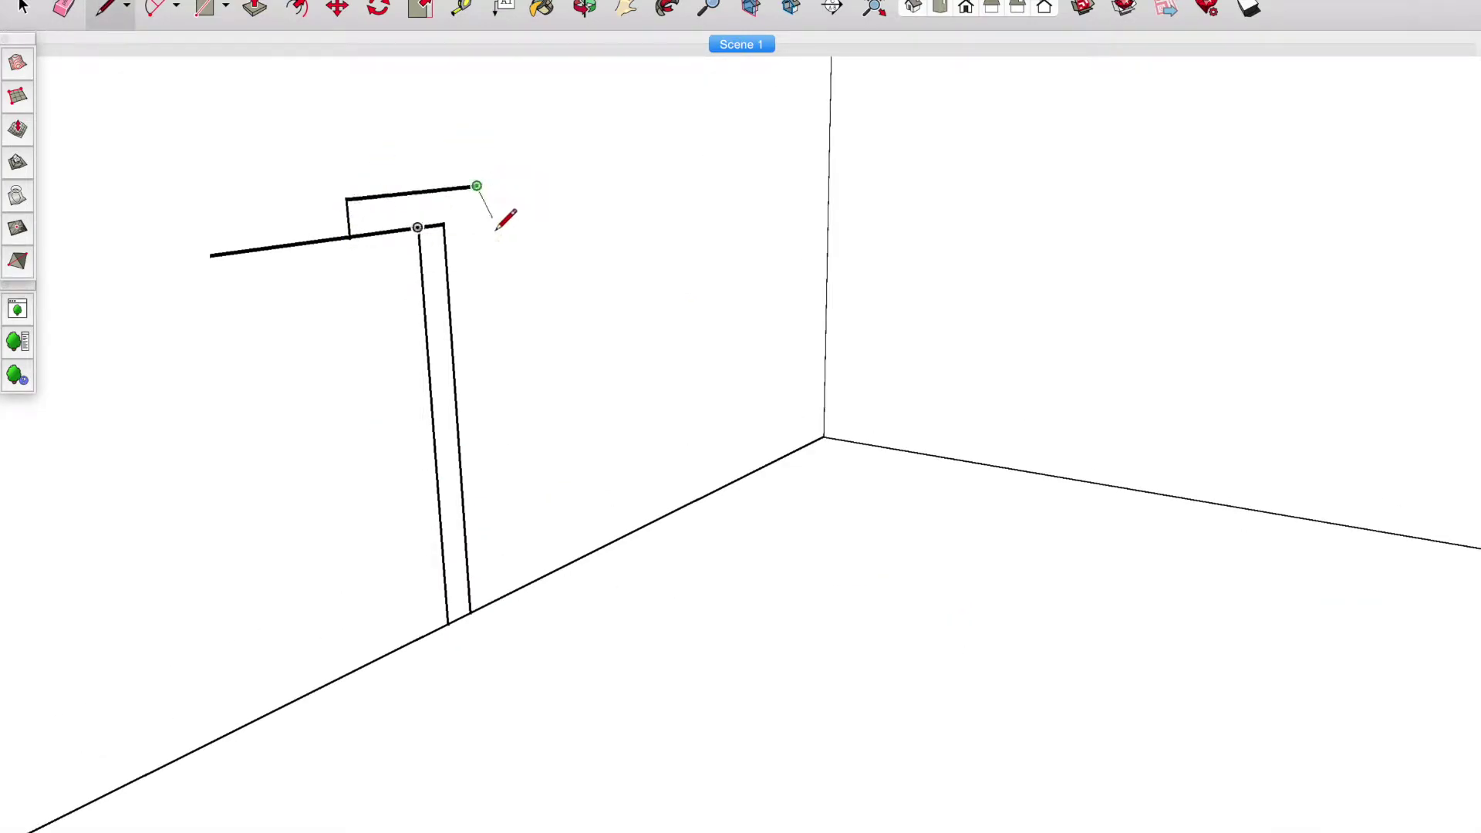
middle_drag(512, 120, 308, 69)
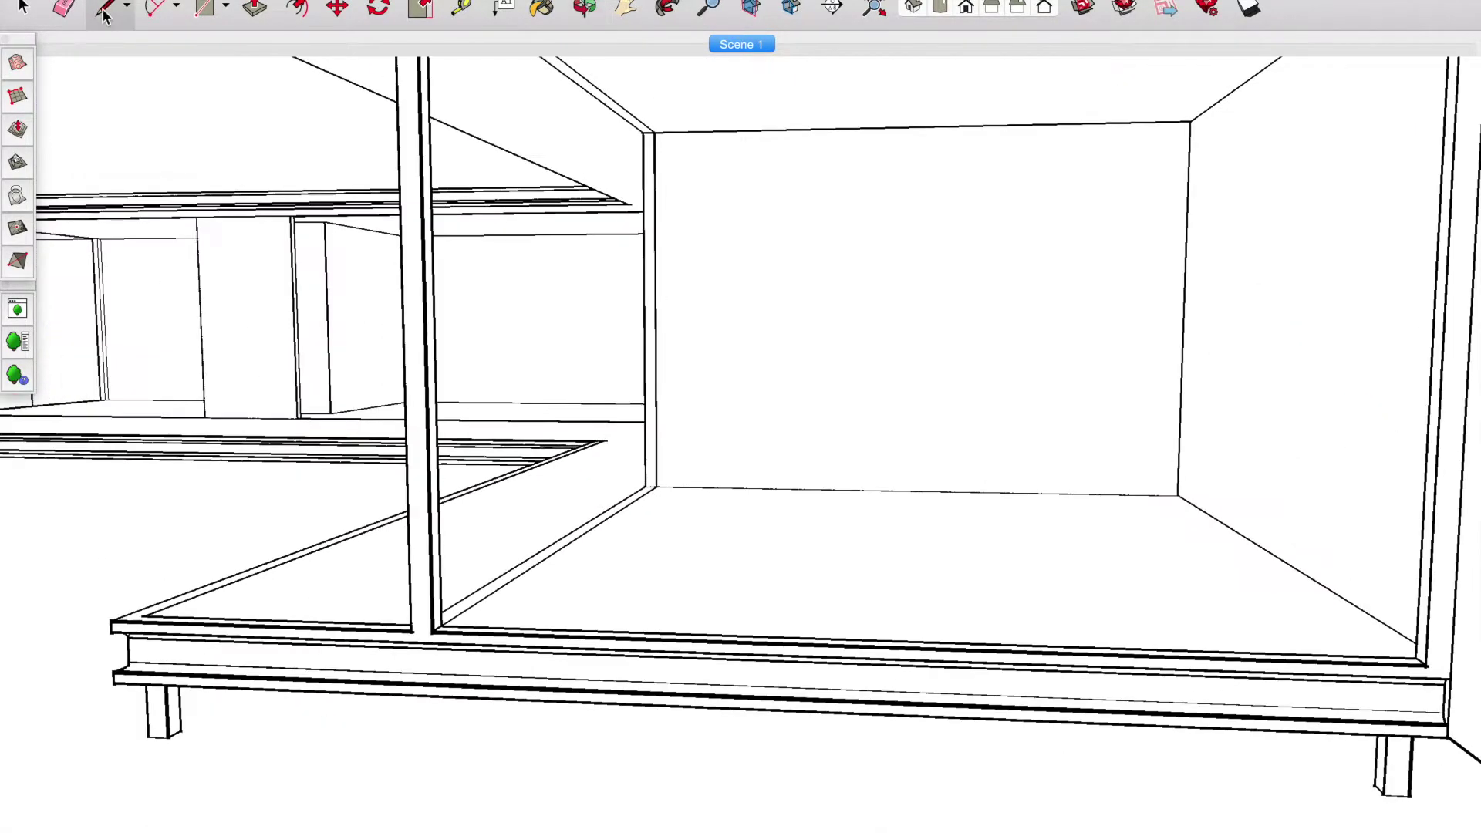
- Draw vertical division lines splitting the front wall into panels
scroll(899, 265, down, 2)
scroll(899, 93, up, 5)
scroll(517, 100, up, 3)
scroll(605, 305, down, 3)
click(543, 771)
click(936, 747)
scroll(949, 116, up, 3)
click(941, 101)
scroll(888, 708, up, 3)
click(889, 708)
scroll(889, 708, down, 3)
click(901, 65)
scroll(793, 454, up, 3)
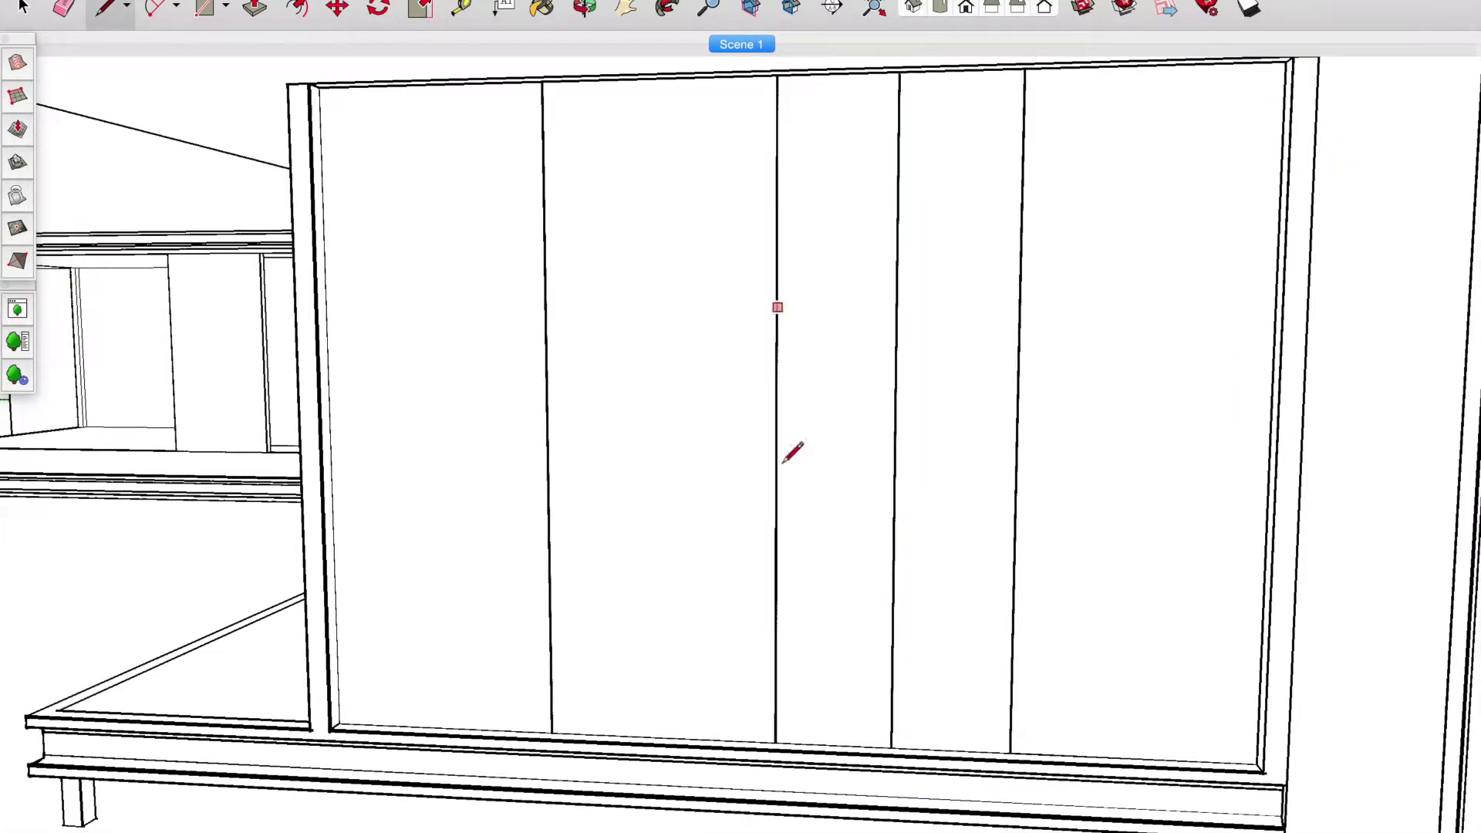
- Erase the five extra vertical division lines
click(544, 351)
click(659, 339)
click(777, 308)
click(898, 301)
click(1024, 294)
- Offset an inset frame on the panels and push the left and middle inner faces back
key(f)
click(1064, 208)
click(1004, 163)
scroll(328, 130, up, 2)
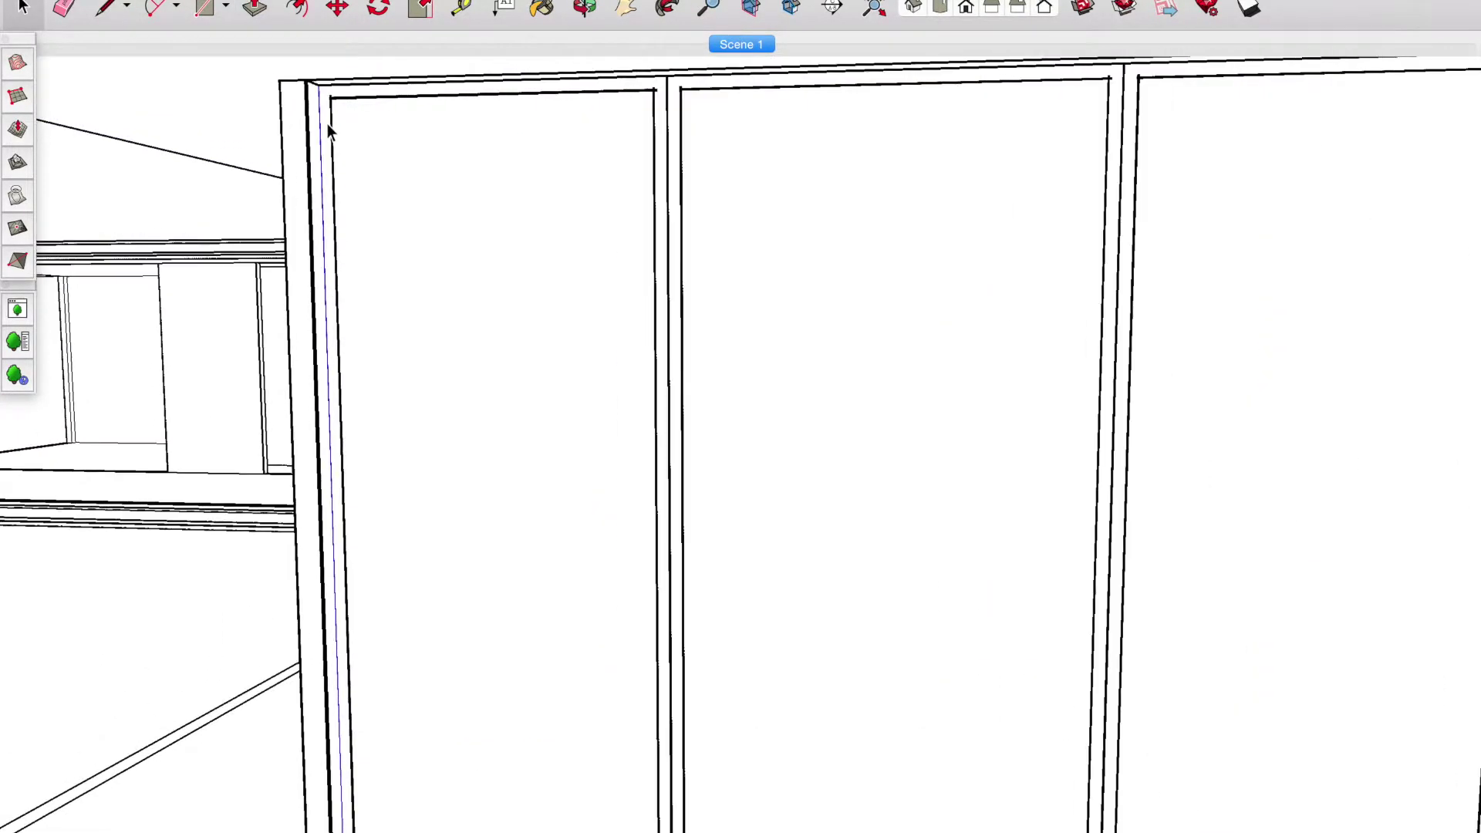
click(322, 139)
click(353, 102)
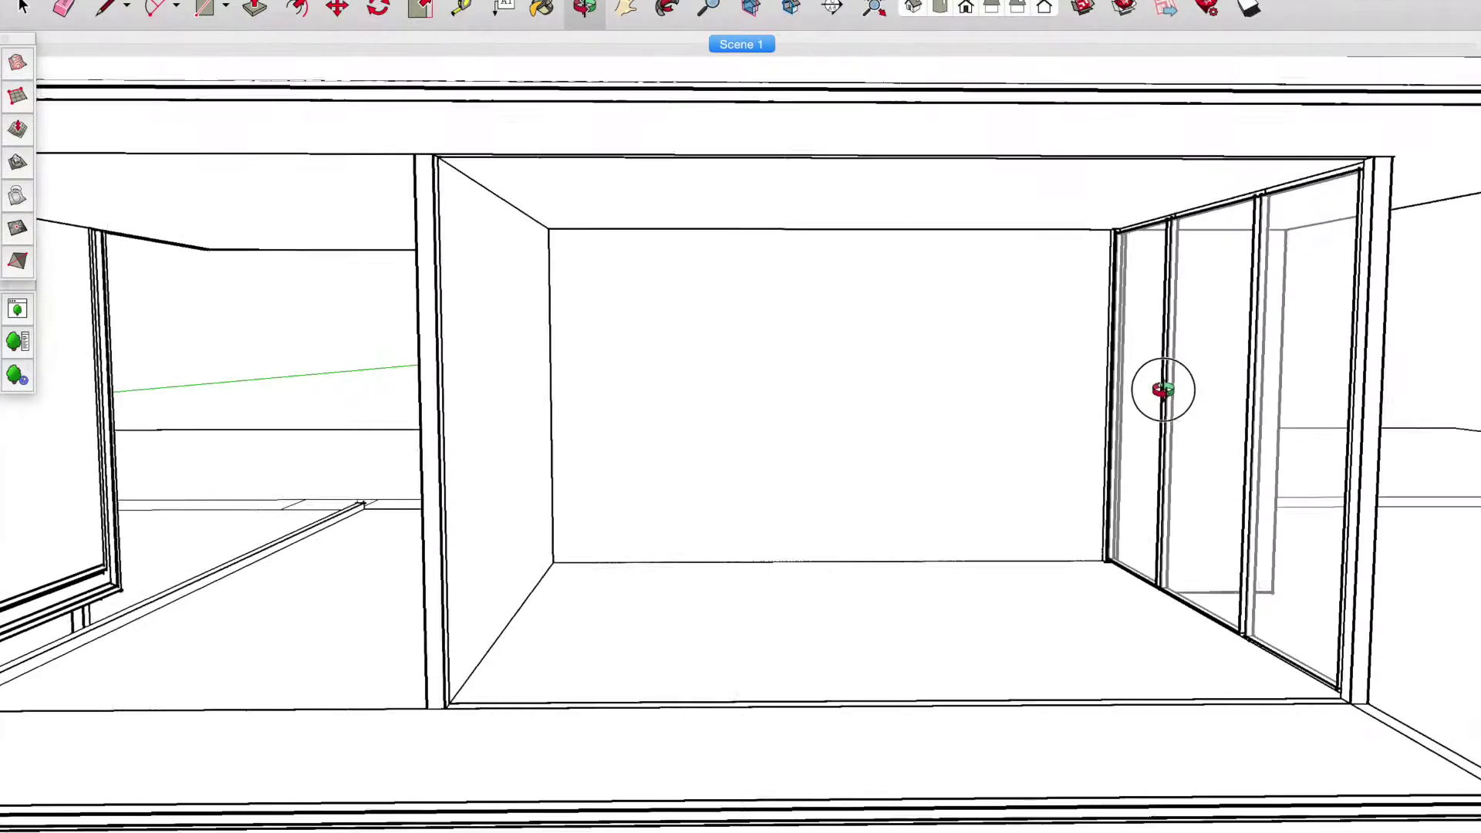
- Split the opening with a vertical edge and push each inner panel face through the wall
click(897, 152)
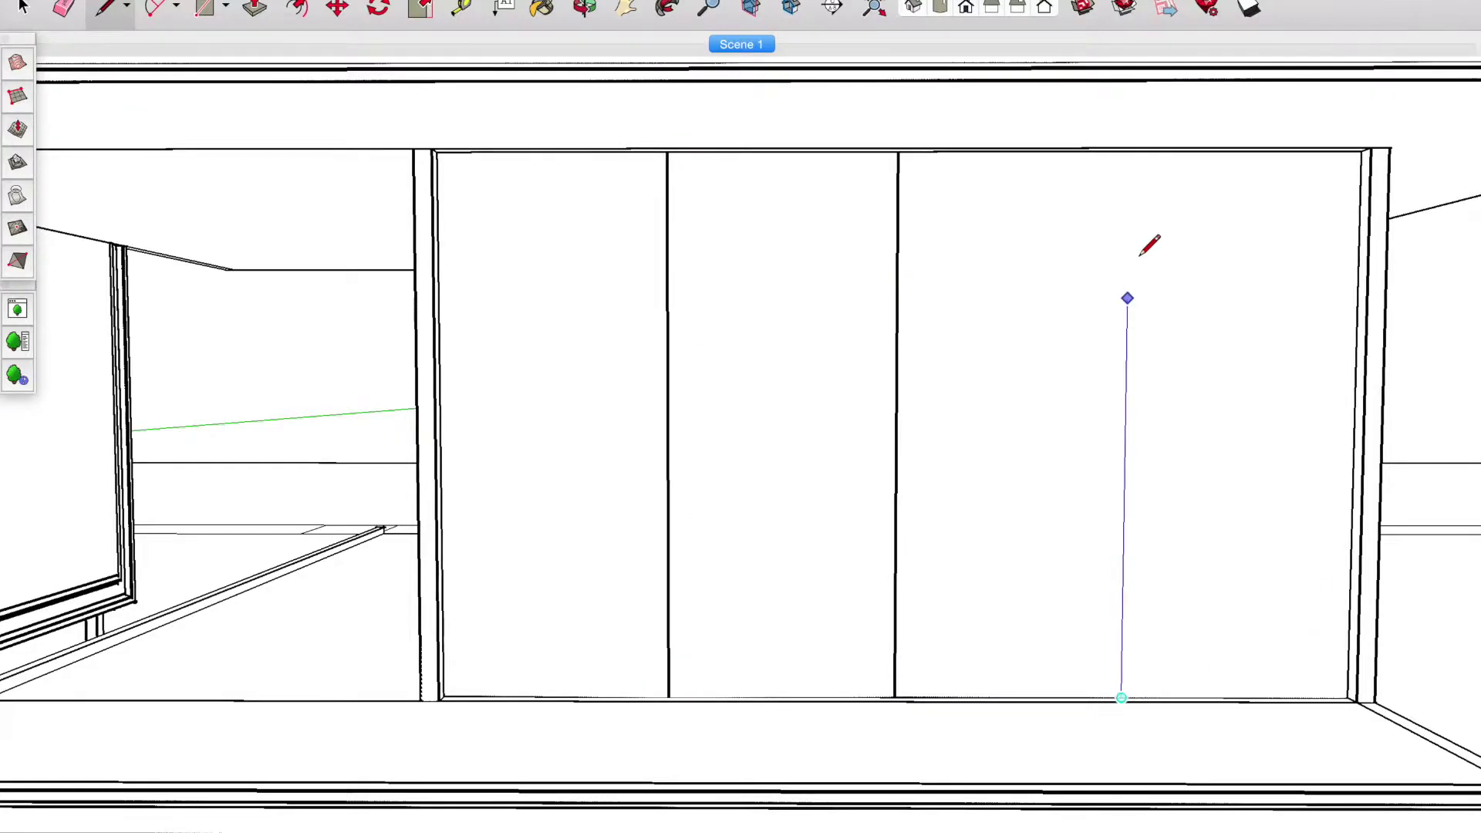
click(1127, 151)
key(p)
scroll(502, 185, up, 3)
drag(502, 185, 410, 197)
double_click(918, 385)
double_click(1265, 386)
double_click(1466, 231)
- Divide the opening into two doors and select the new door panels
key(b)
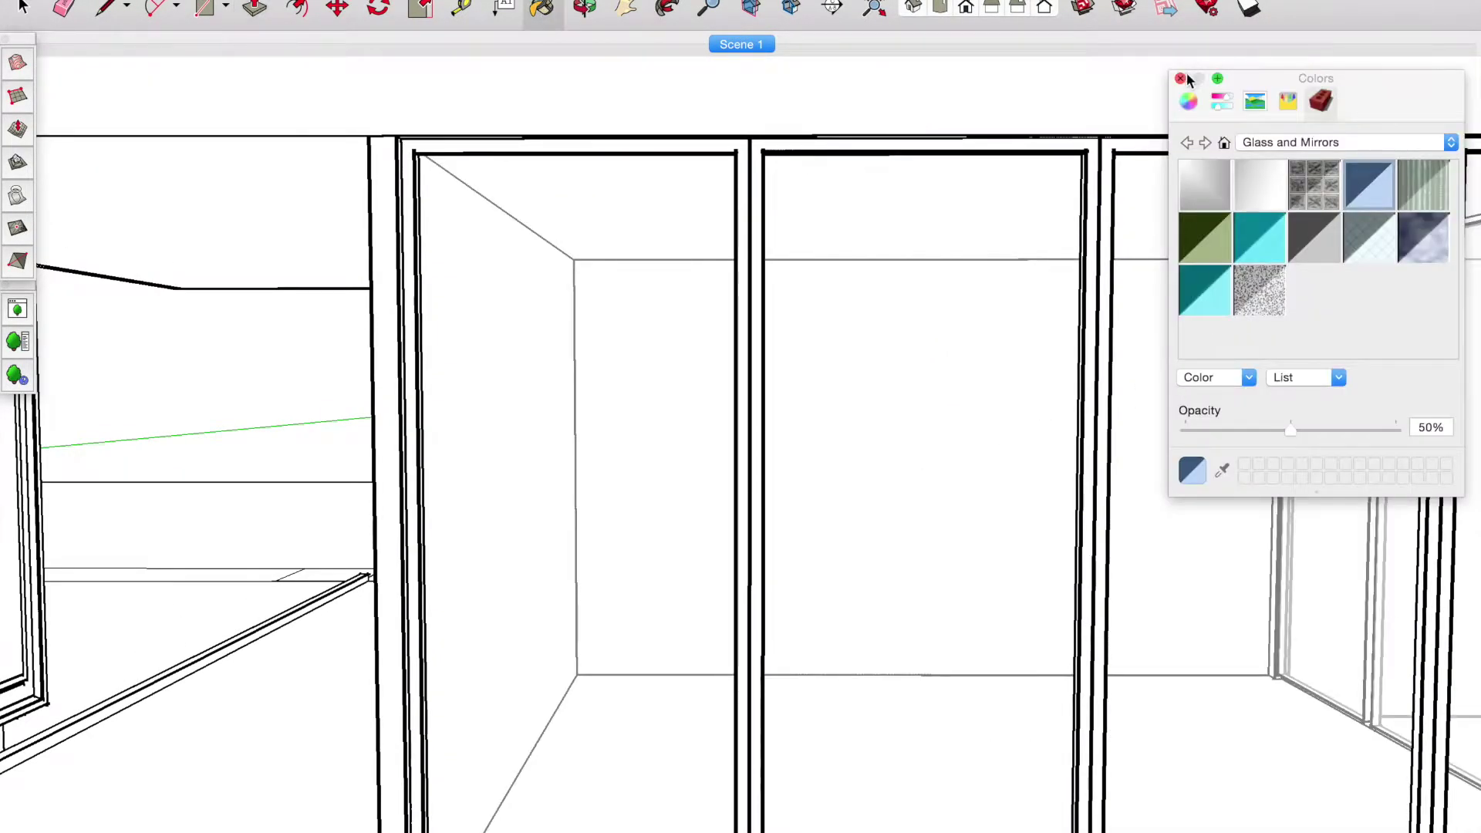
click(1180, 78)
middle_drag(536, 383, 101, 9)
click(594, 115)
key(f)
drag(381, 208, 309, 154)
double_click(291, 139)
key(space)
- Paint both door panels with Glass and Mirrors material
key(b)
click(740, 386)
click(529, 262)
key(o)
scroll(529, 261, down, 10)
drag(529, 261, 246, 394)
scroll(355, 362, up, 10)
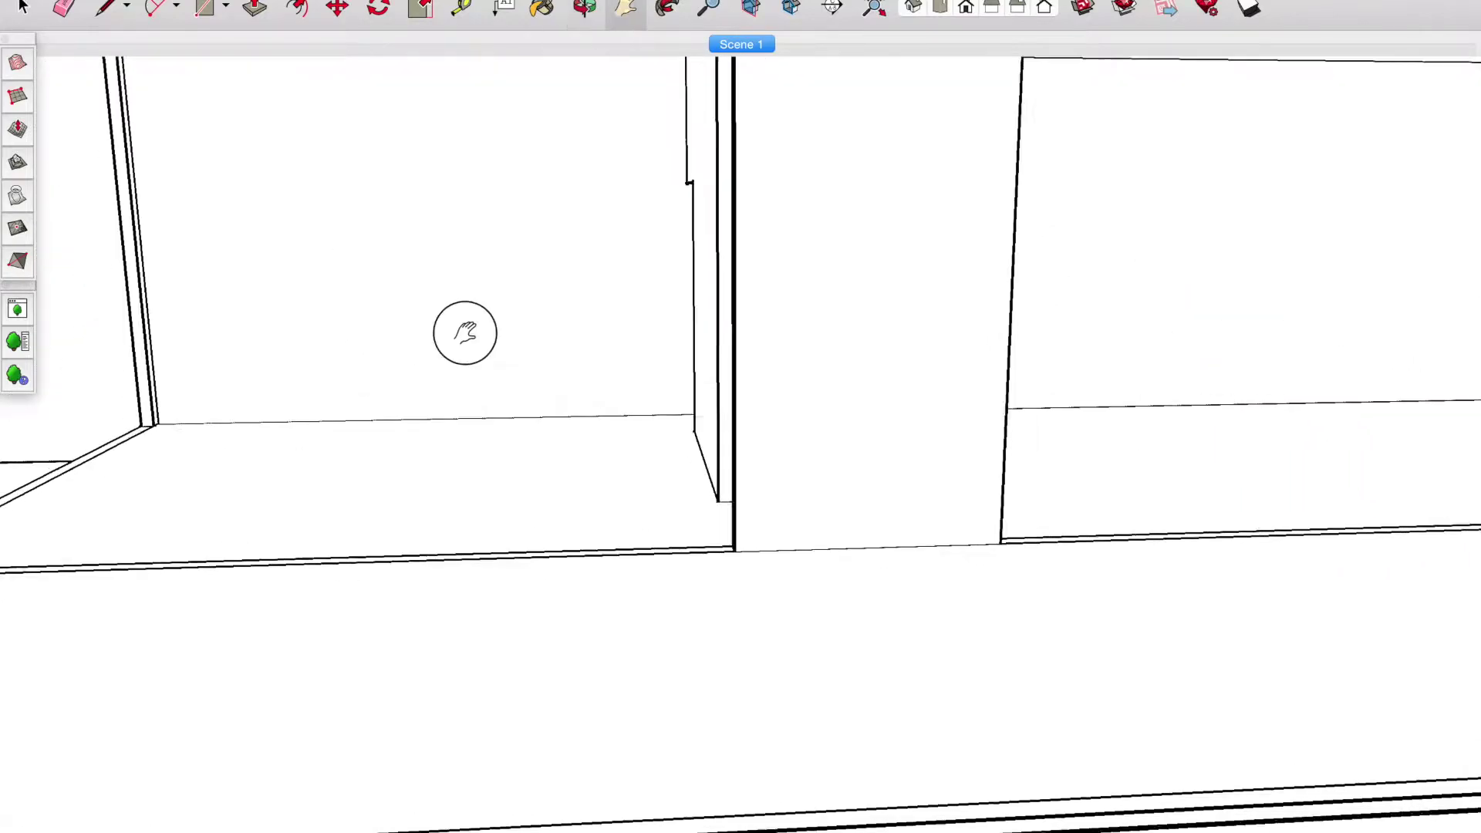
- Divide the wall with vertical lines and inset a frame into each panel
scroll(540, 231, up, 3)
click(628, 137)
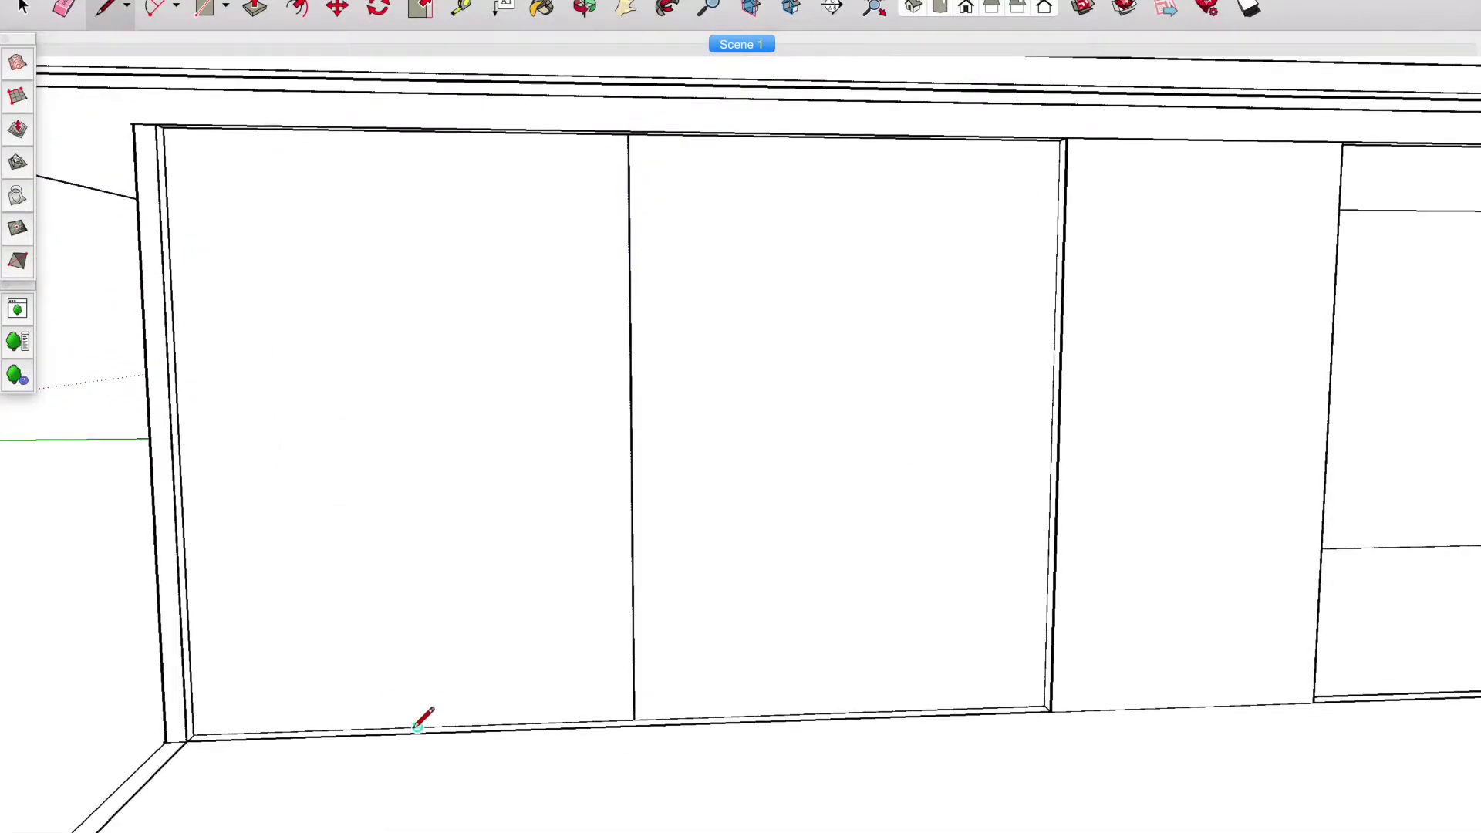
click(849, 136)
key(f)
double_click(293, 424)
double_click(517, 424)
double_click(736, 425)
double_click(949, 425)
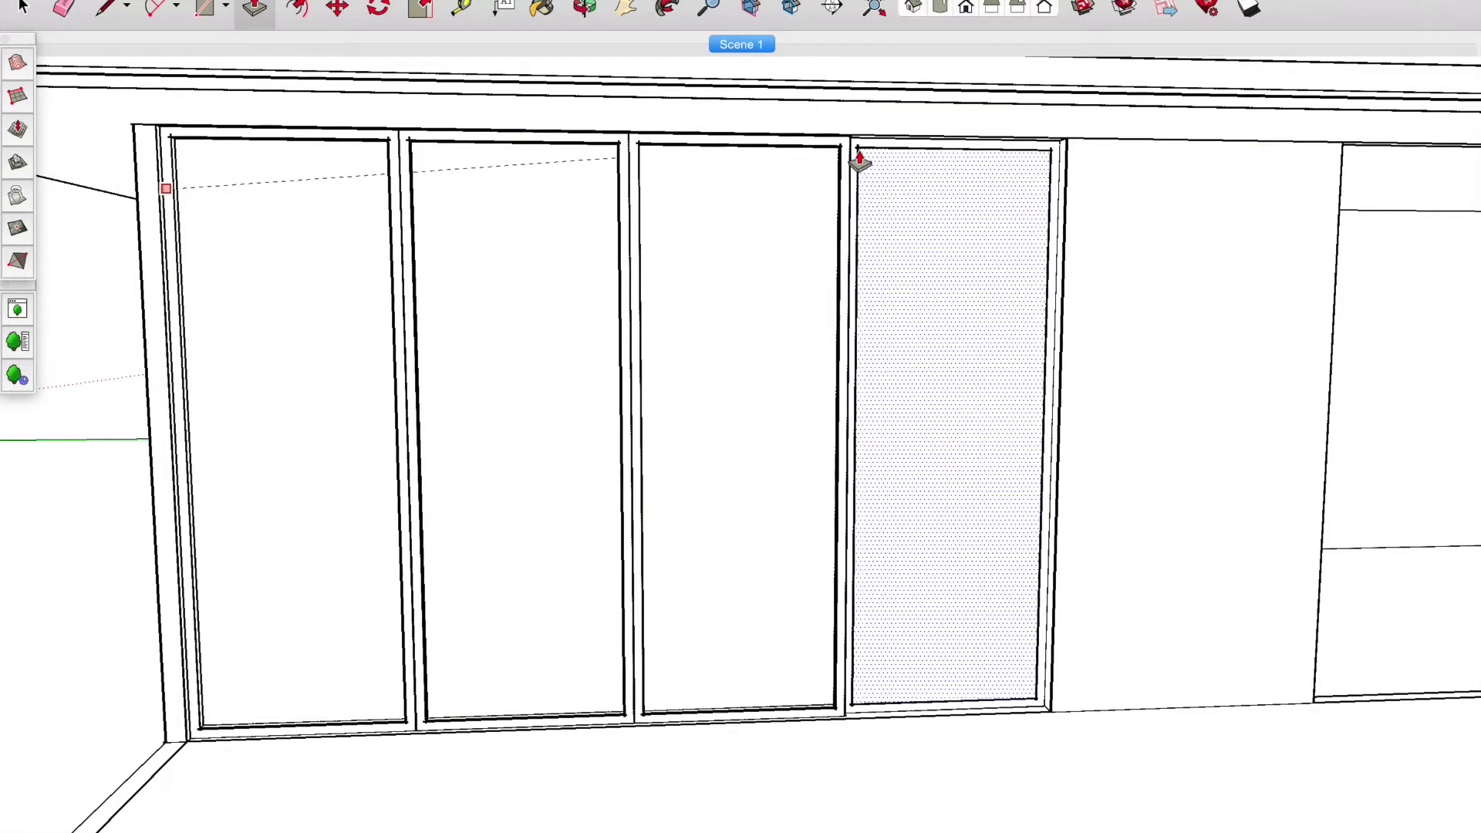
- Apply a material to a panel and draw another vertical split across the glass wall
key(b)
click(918, 263)
scroll(924, 259, up, 5)
middle_drag(682, 259, 688, 397)
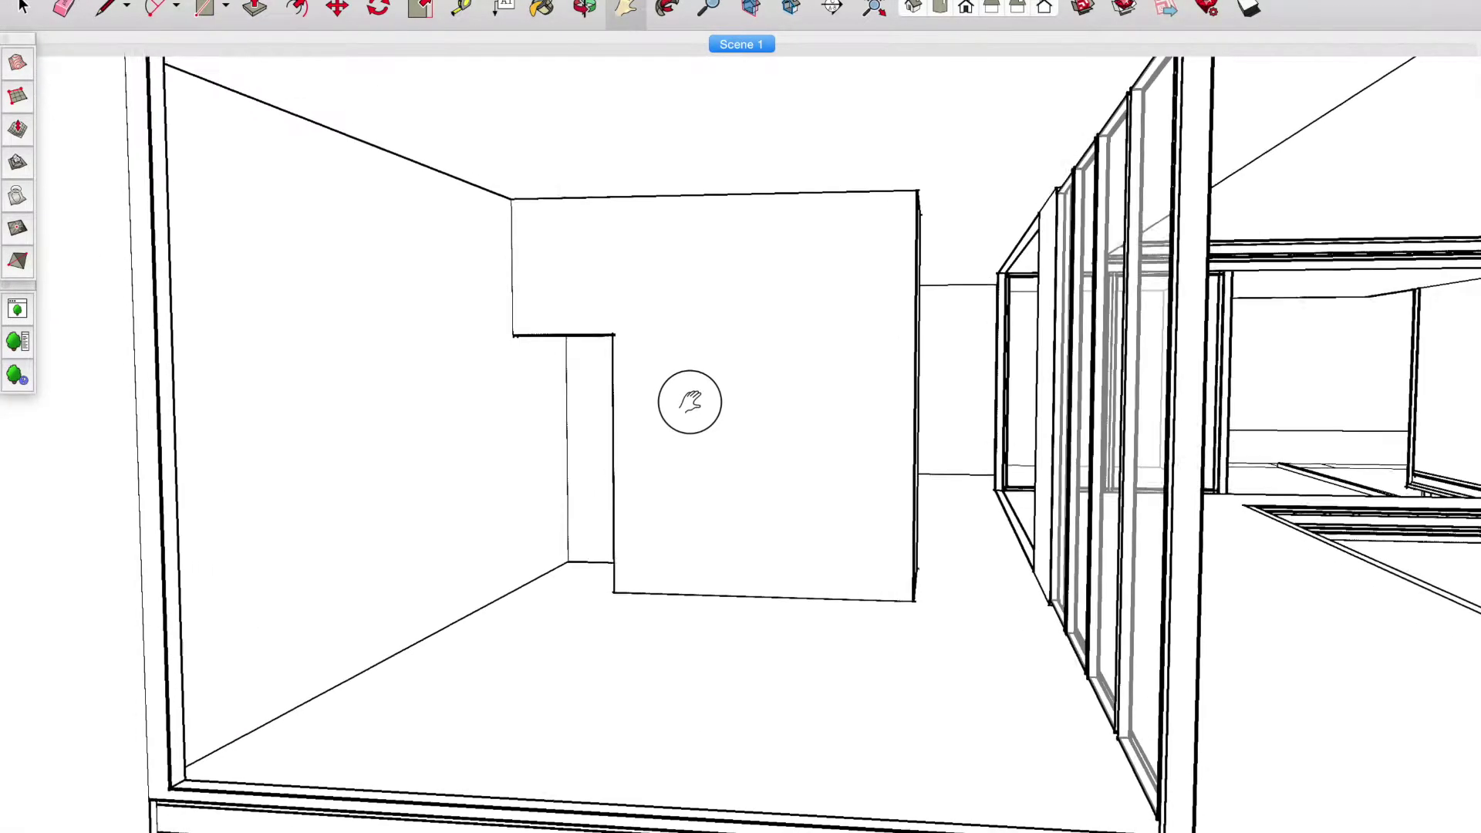
click(107, 9)
click(642, 108)
click(645, 752)
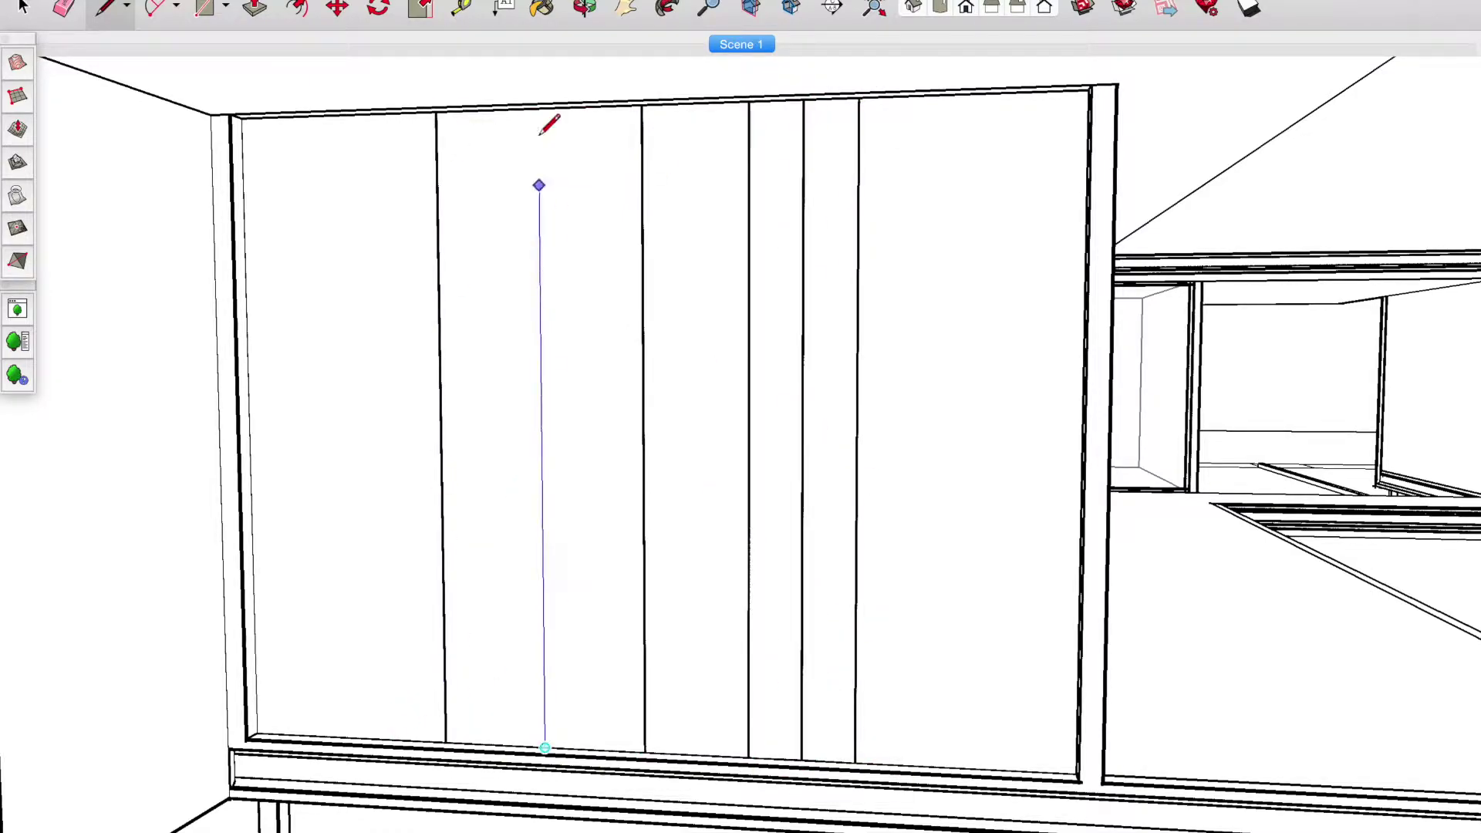
- Erase the extra split edges and paint the door panels with glass
click(858, 278)
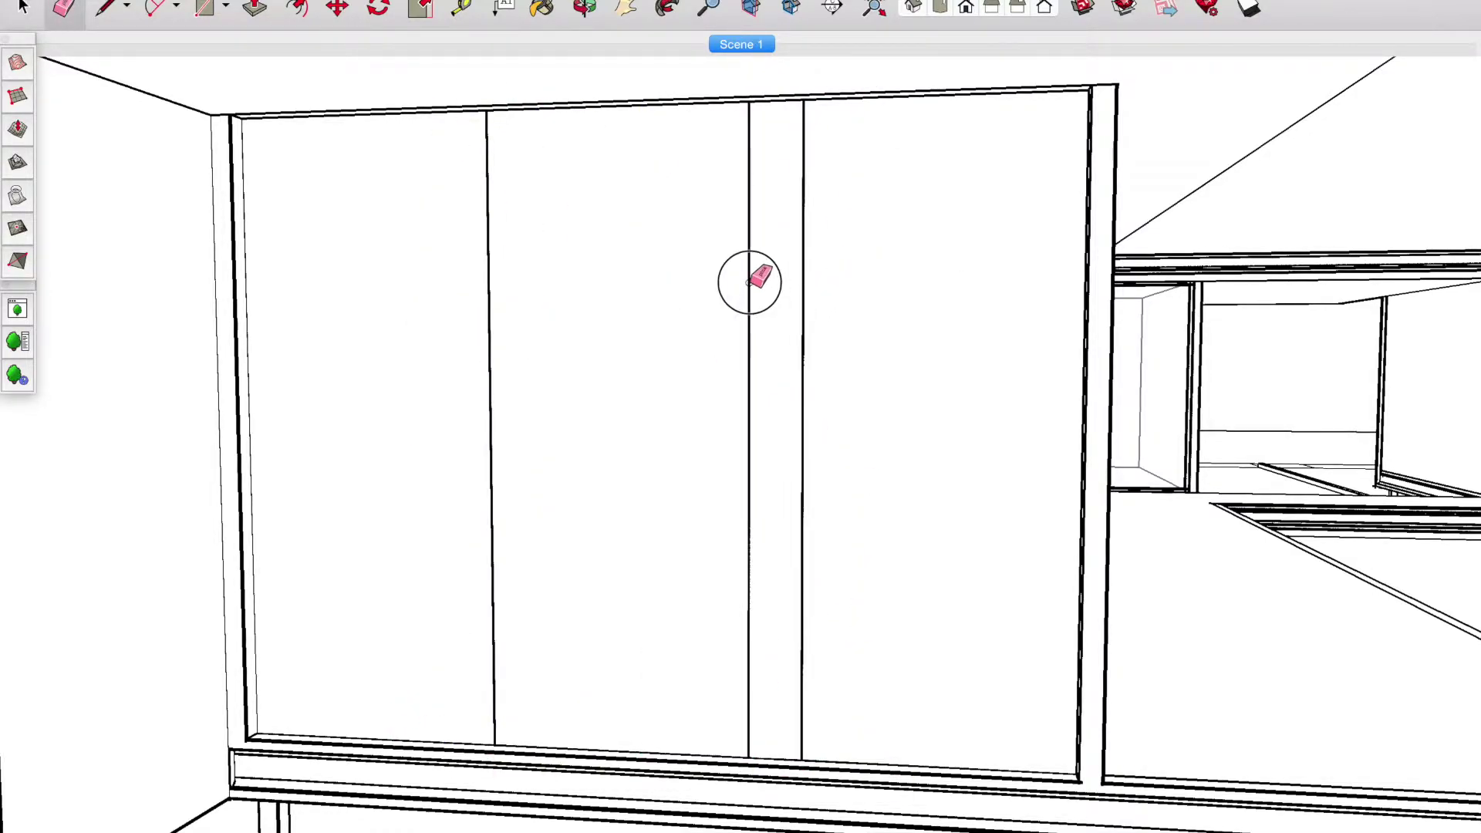
click(752, 280)
key(space)
click(258, 120)
key(b)
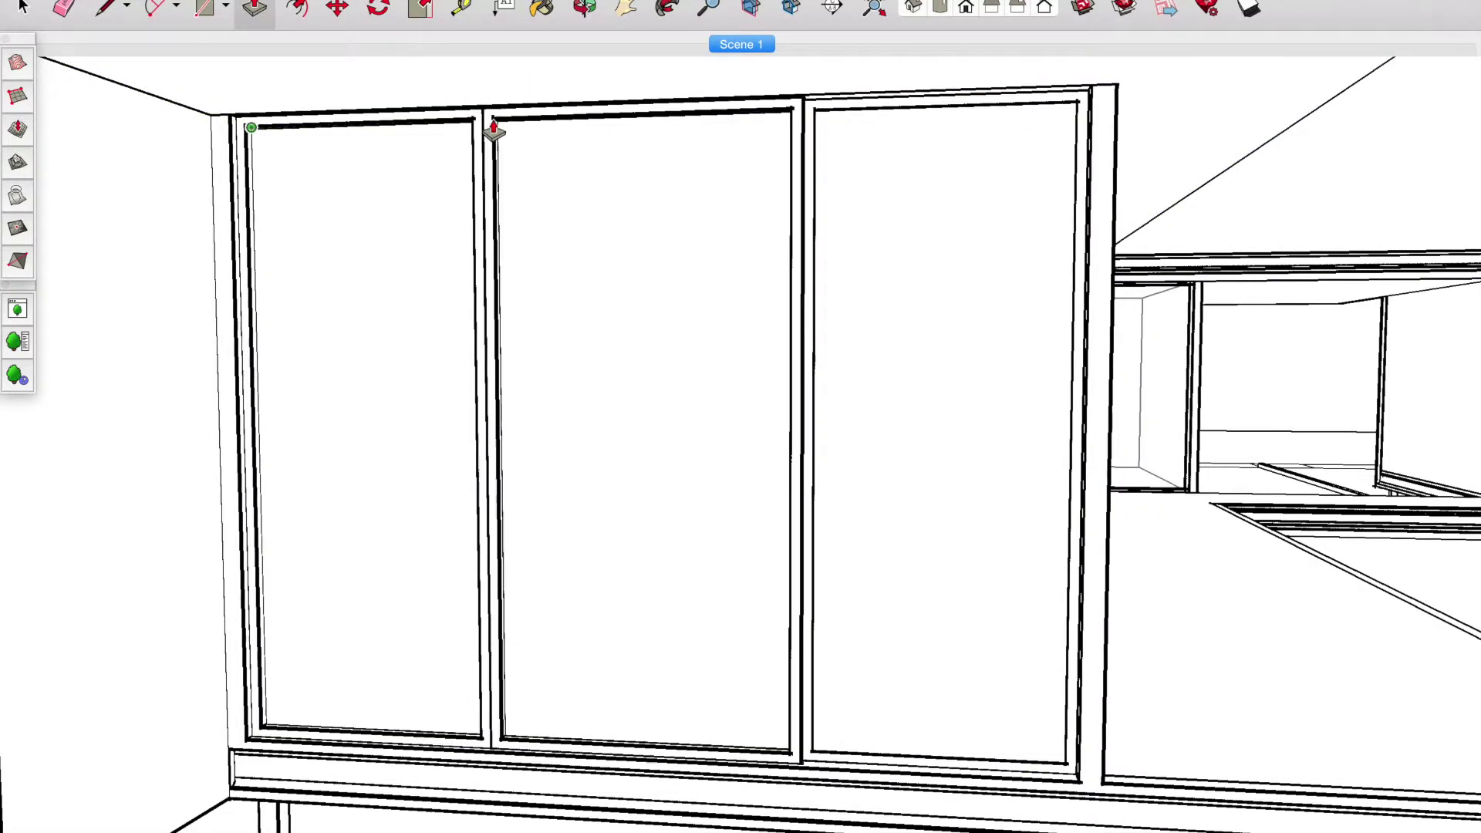
click(424, 152)
middle_drag(424, 152, 704, 472)
scroll(705, 472, up, 5)
- Erase the unwanted curve line near the door opening
key(l)
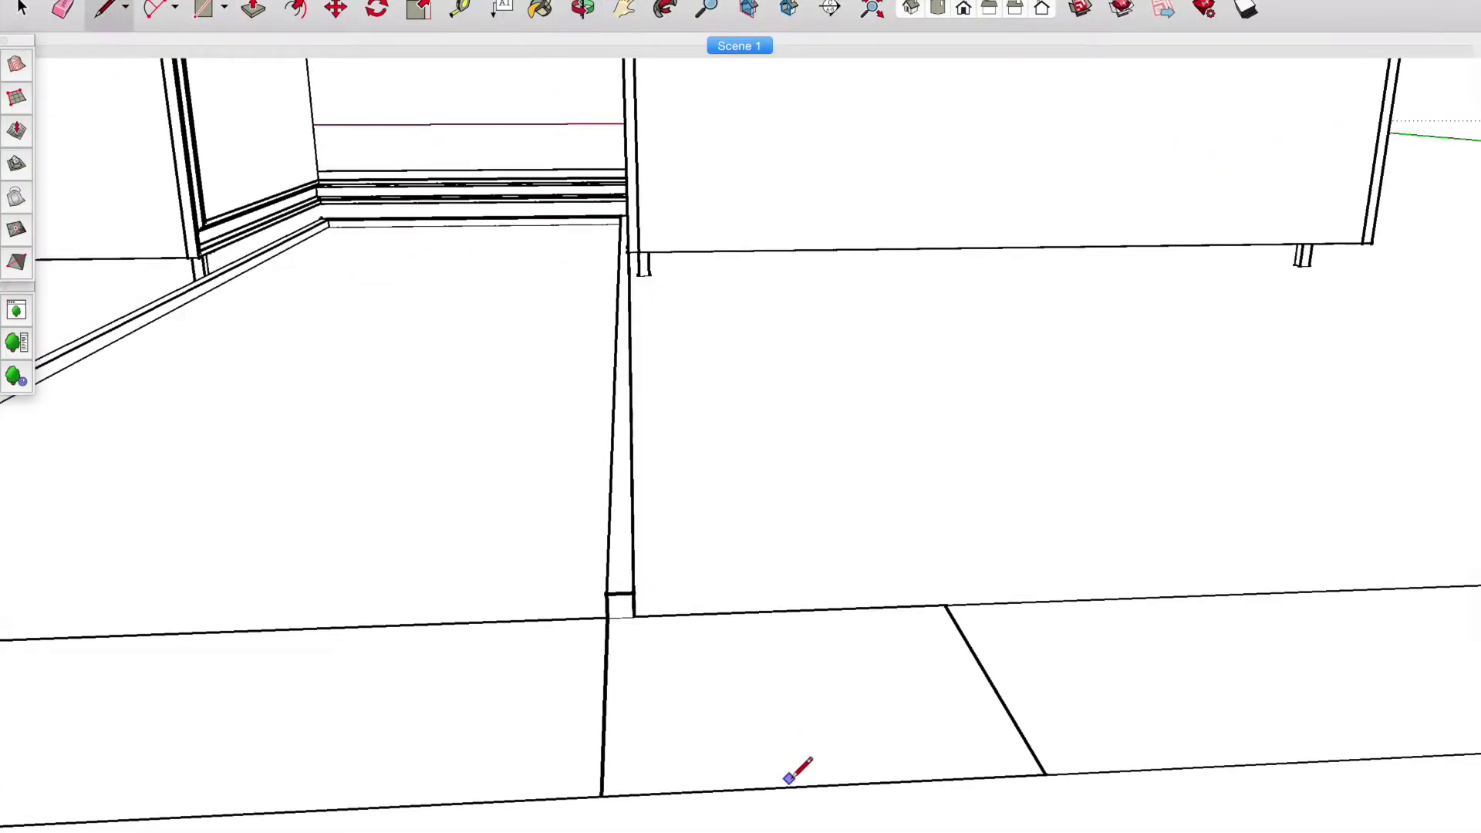
scroll(882, 619, down, 5)
scroll(505, 609, up, 5)
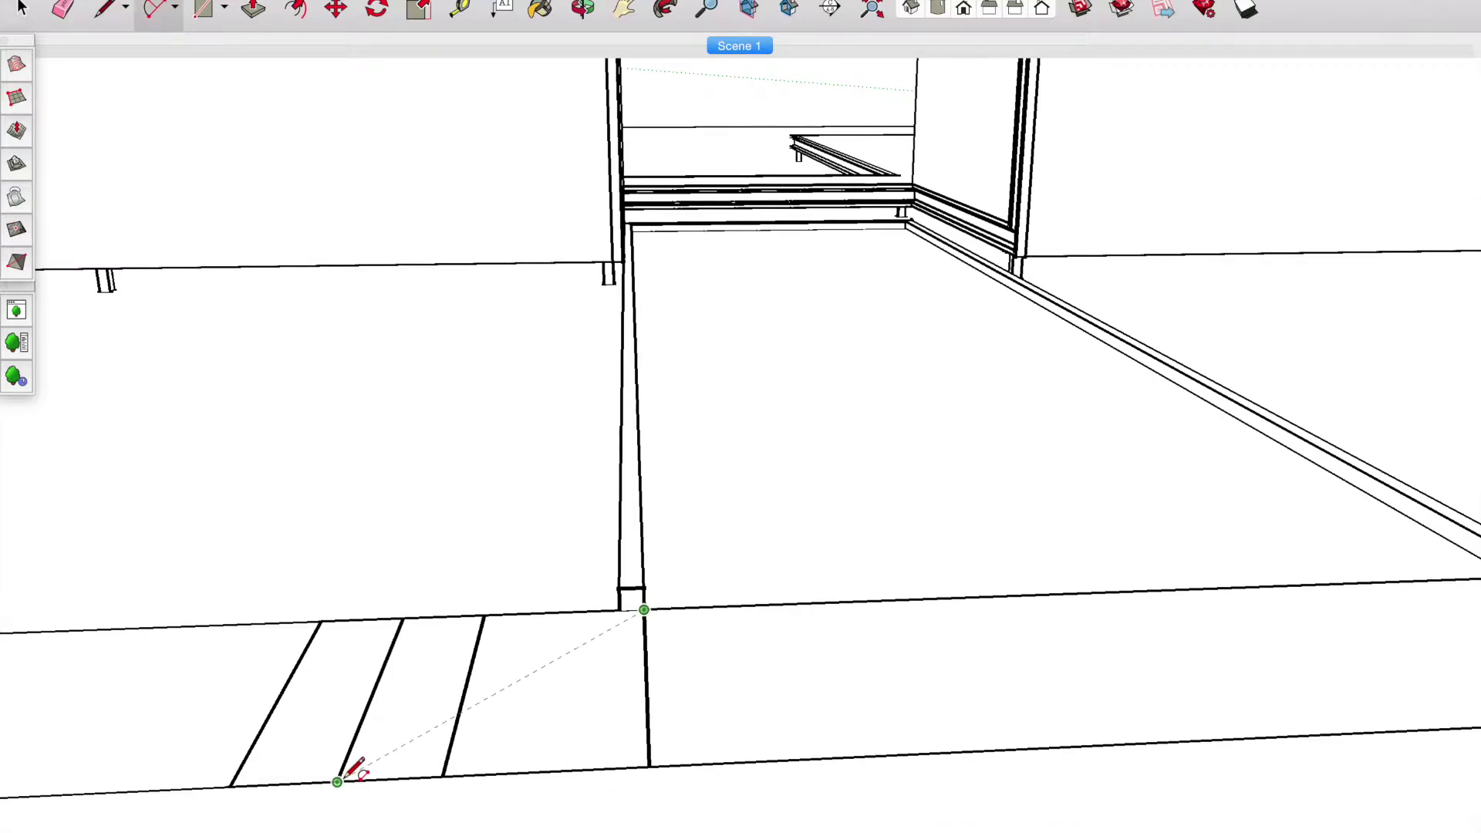
mouse_move(337, 578)
middle_down()
mouse_move(986, 612)
mouse_move(764, 393)
middle_up()
right_click(244, 628)
click(298, 645)
- Reshape the walkway edges with Push/Pull and lines where they meet the ground strip
middle_drag(298, 645, 523, 565)
middle_drag(1180, 554, 1157, 525)
key(p)
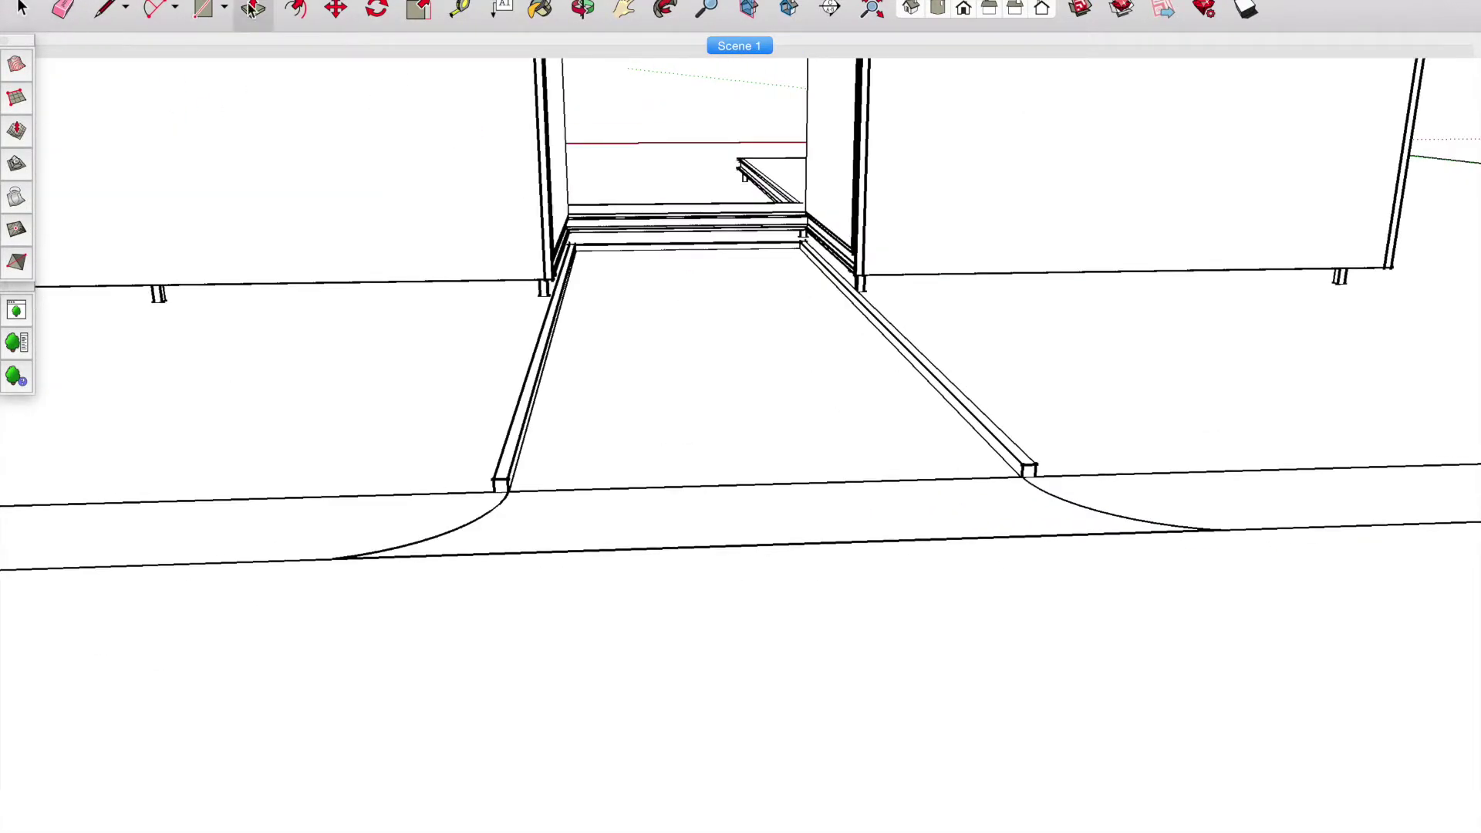
key(l)
middle_drag(539, 440, 523, 426)
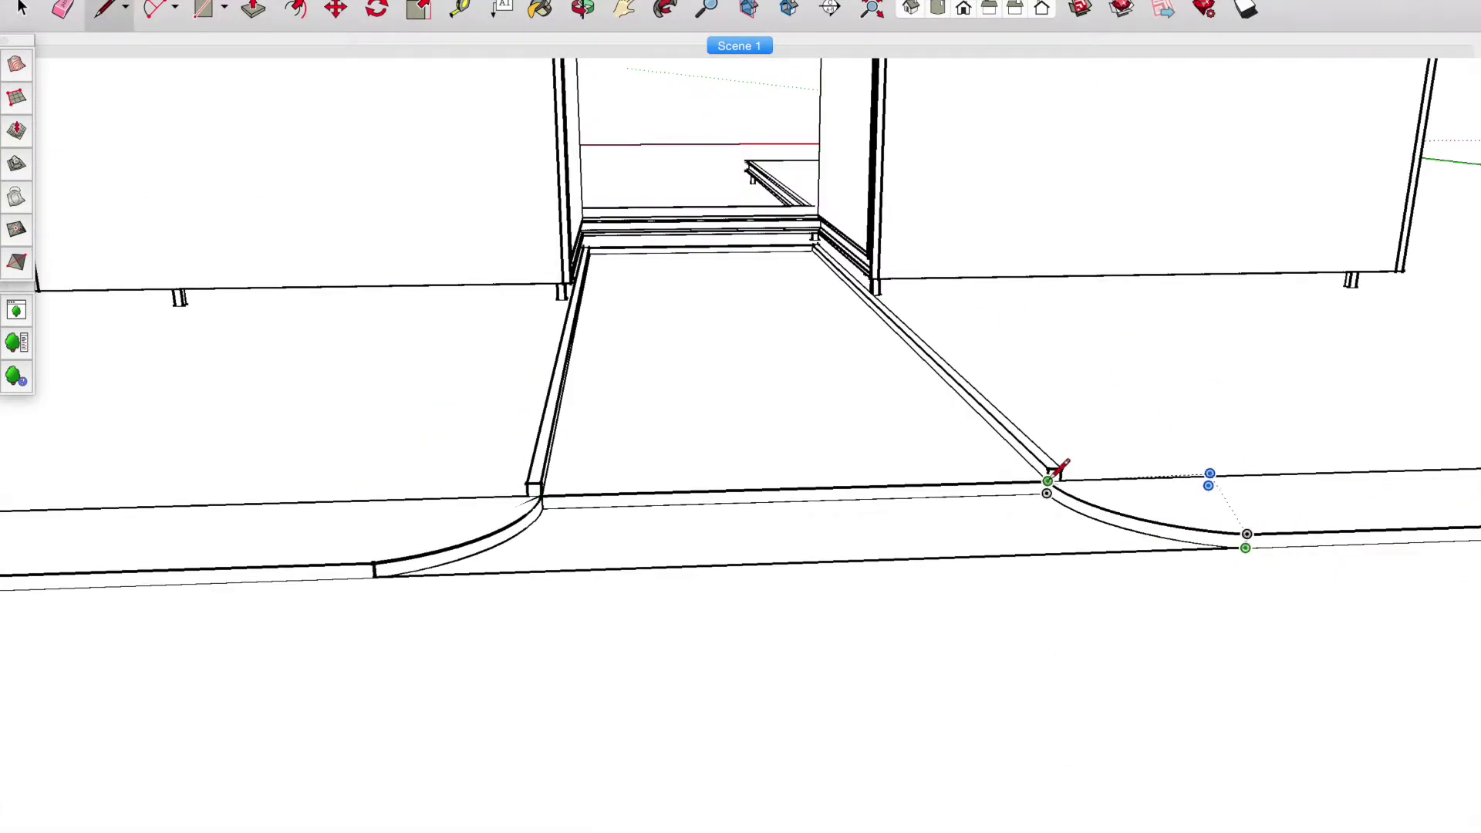
scroll(1058, 468, down, 5)
middle_drag(908, 222, 479, 539)
scroll(628, 556, up, 5)
scroll(709, 548, up, 3)
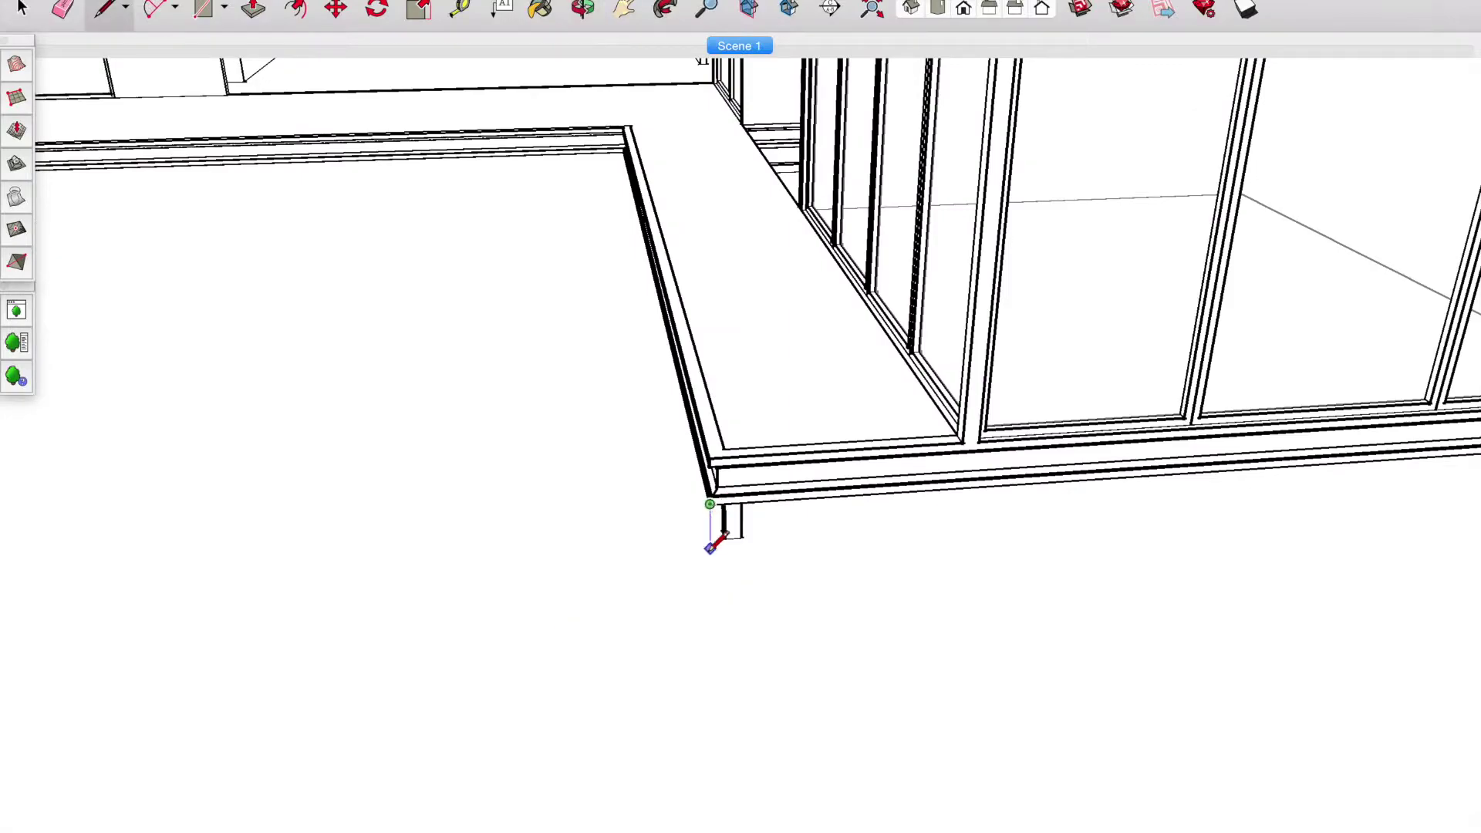
scroll(710, 549, down, 5)
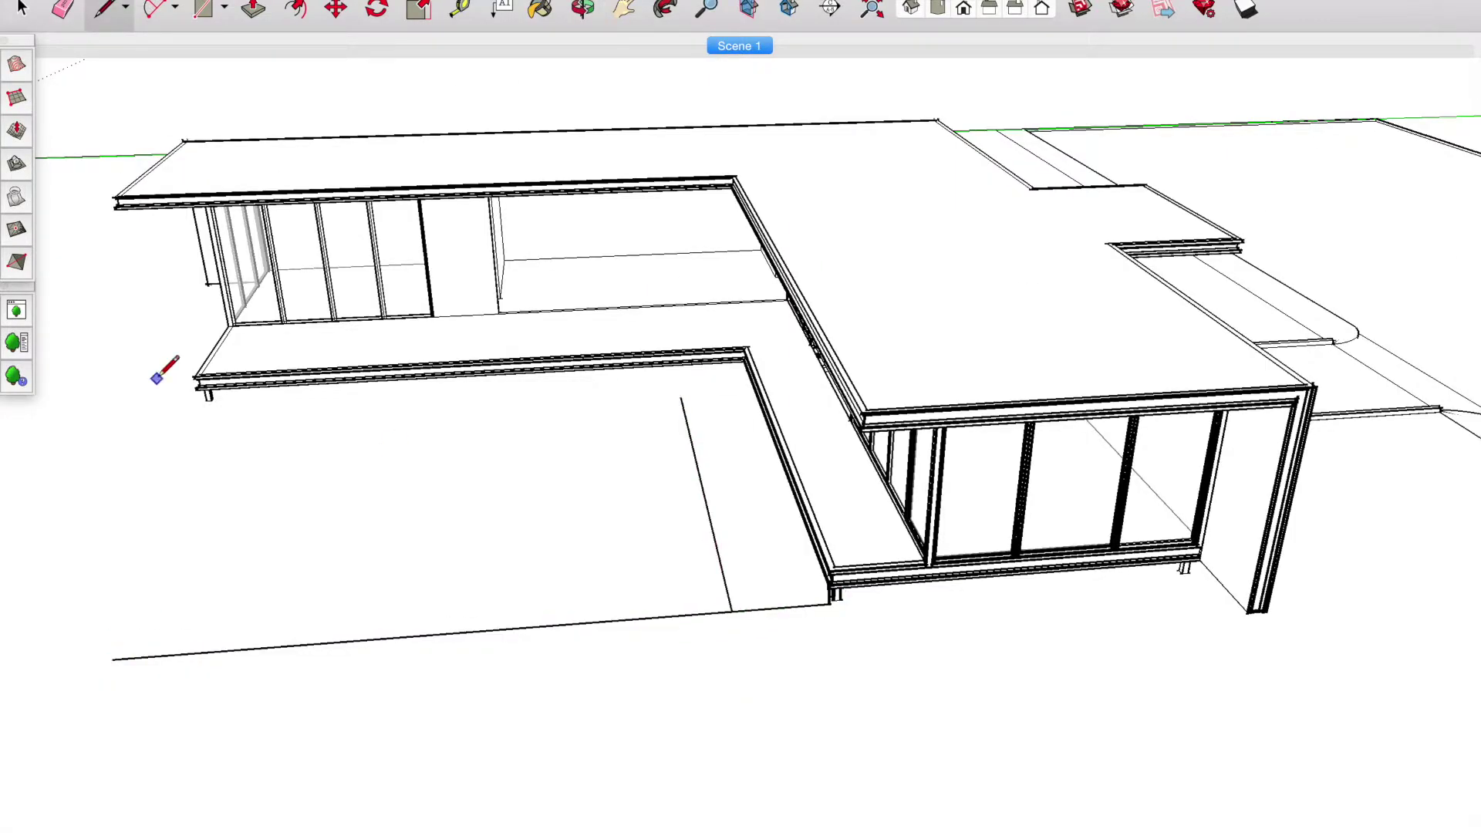
- Draw the L-shaped pool outline from the deck edge to the deck's left corner
scroll(157, 378, up, 5)
scroll(264, 446, down, 2)
click(1181, 467)
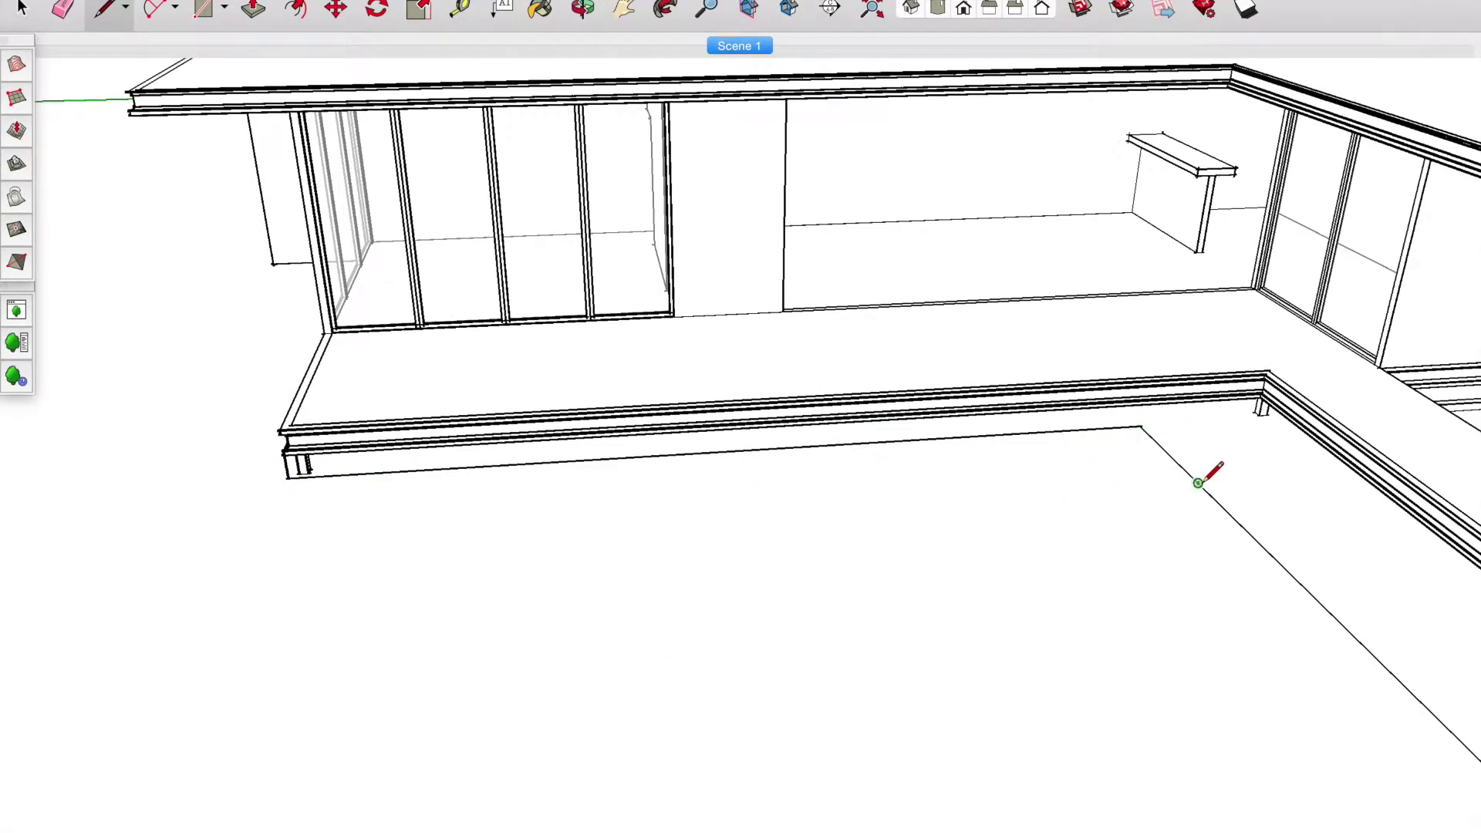
click(265, 546)
click(281, 469)
key(e)
mouse_move(281, 469)
middle_down()
mouse_move(176, 464)
mouse_move(959, 717)
middle_up()
scroll(785, 528, down, 3)
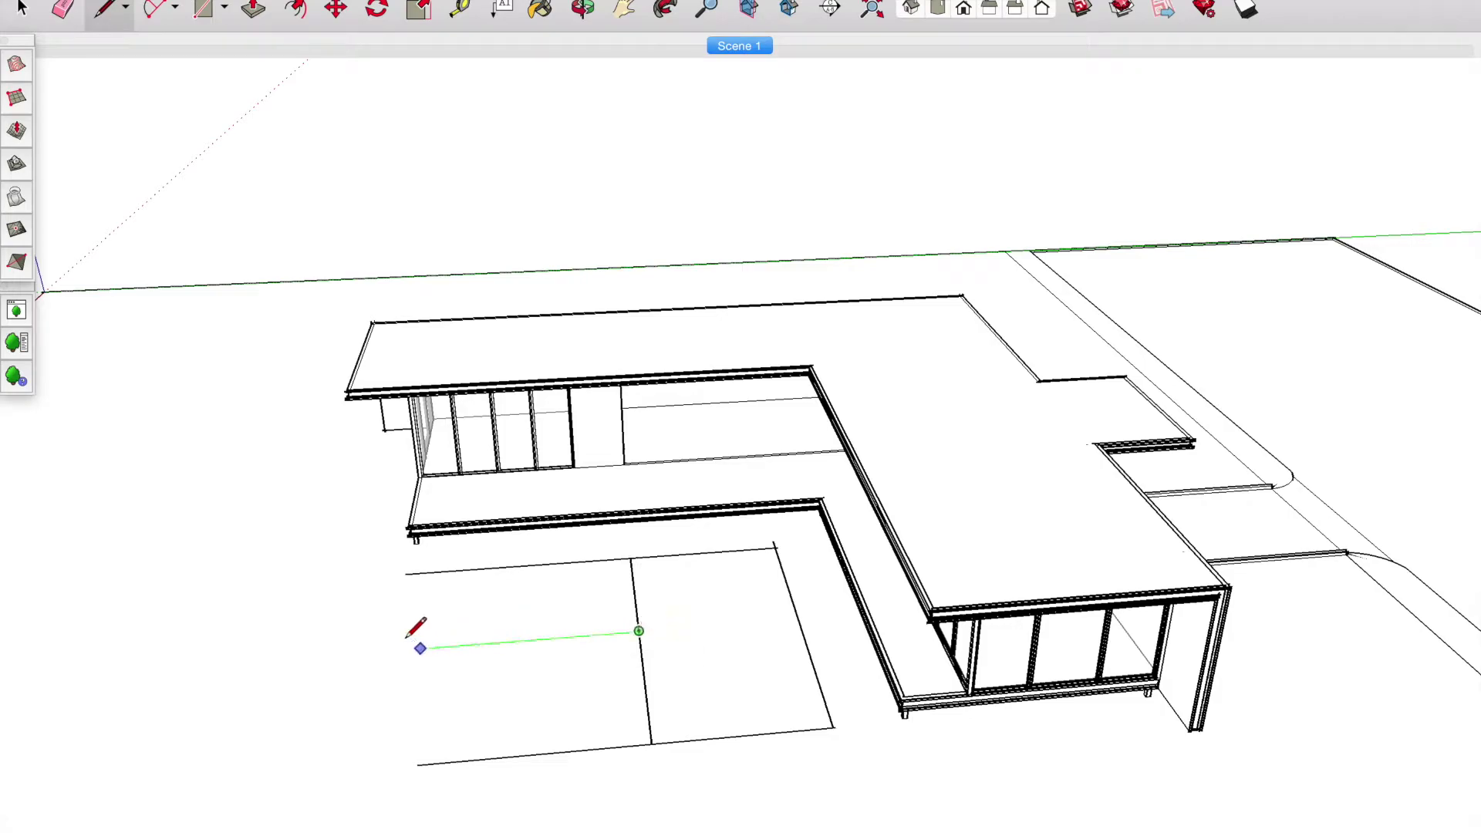
scroll(502, 747, up, 5)
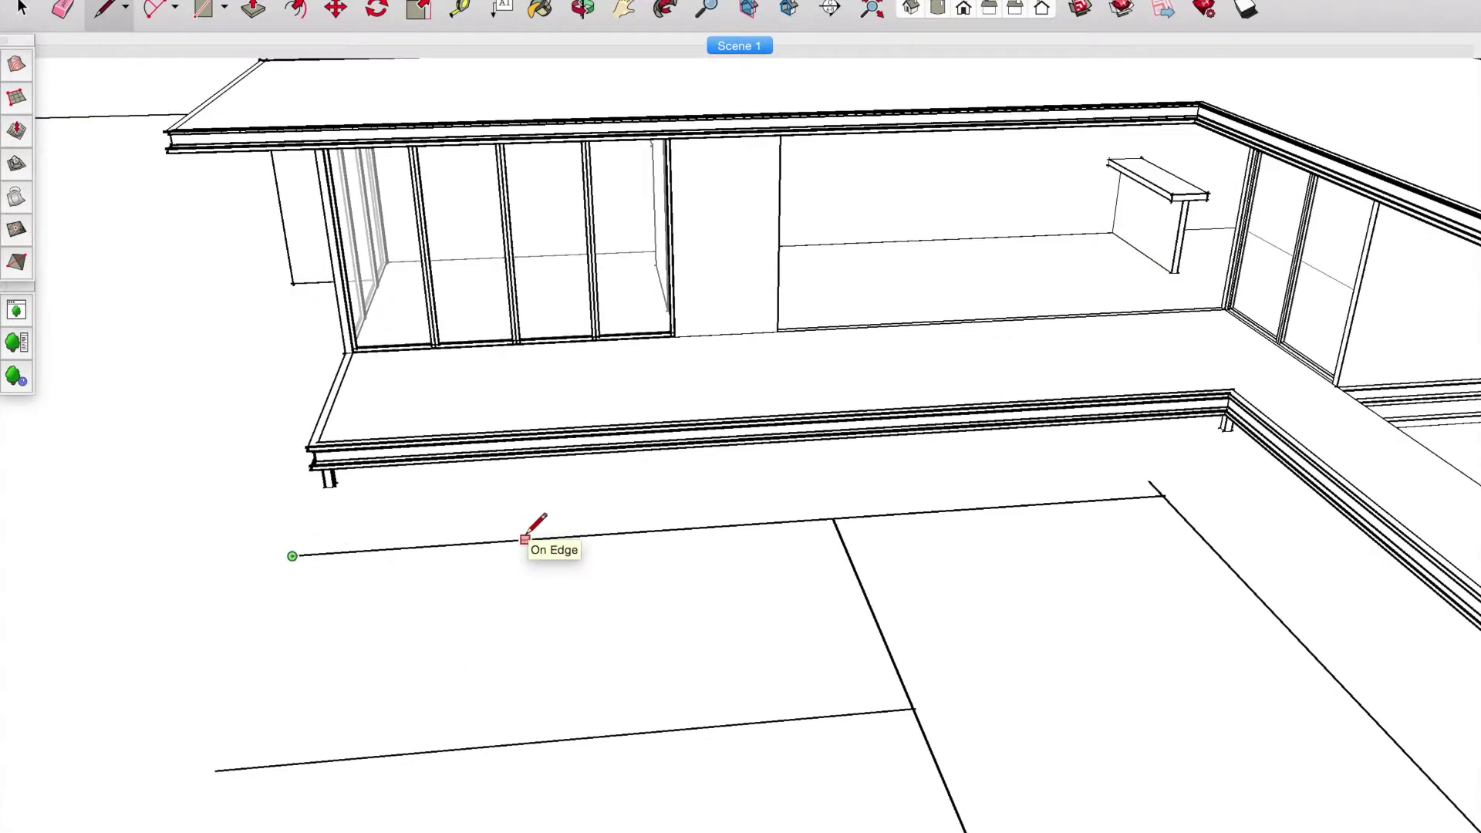
scroll(701, 539, down, 3)
scroll(621, 529, up, 3)
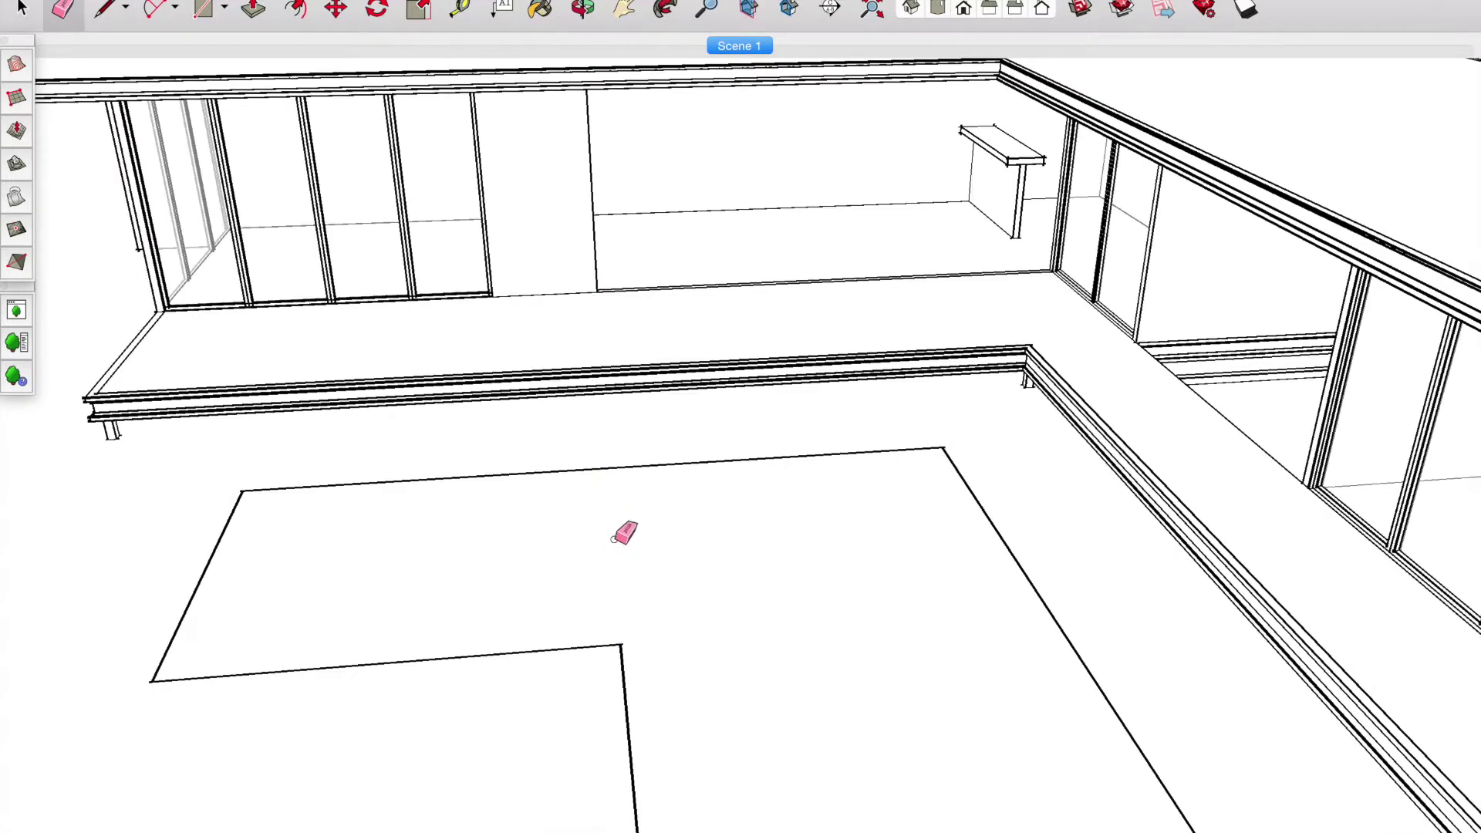
scroll(734, 496, down, 3)
- Push both L-shaped pool sections down into the ground to the same depth
key(l)
click(295, 10)
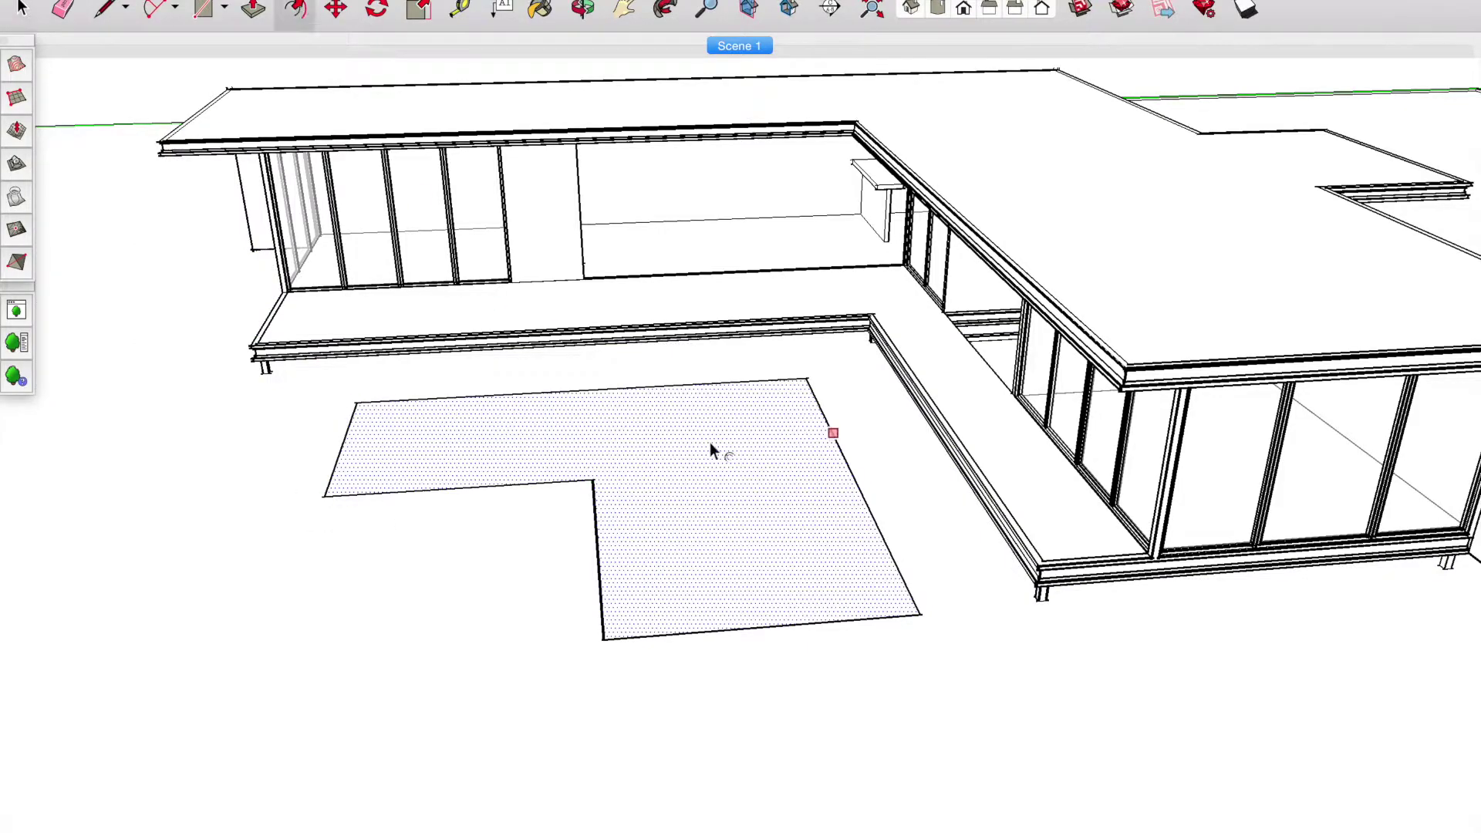
scroll(800, 446, up, 5)
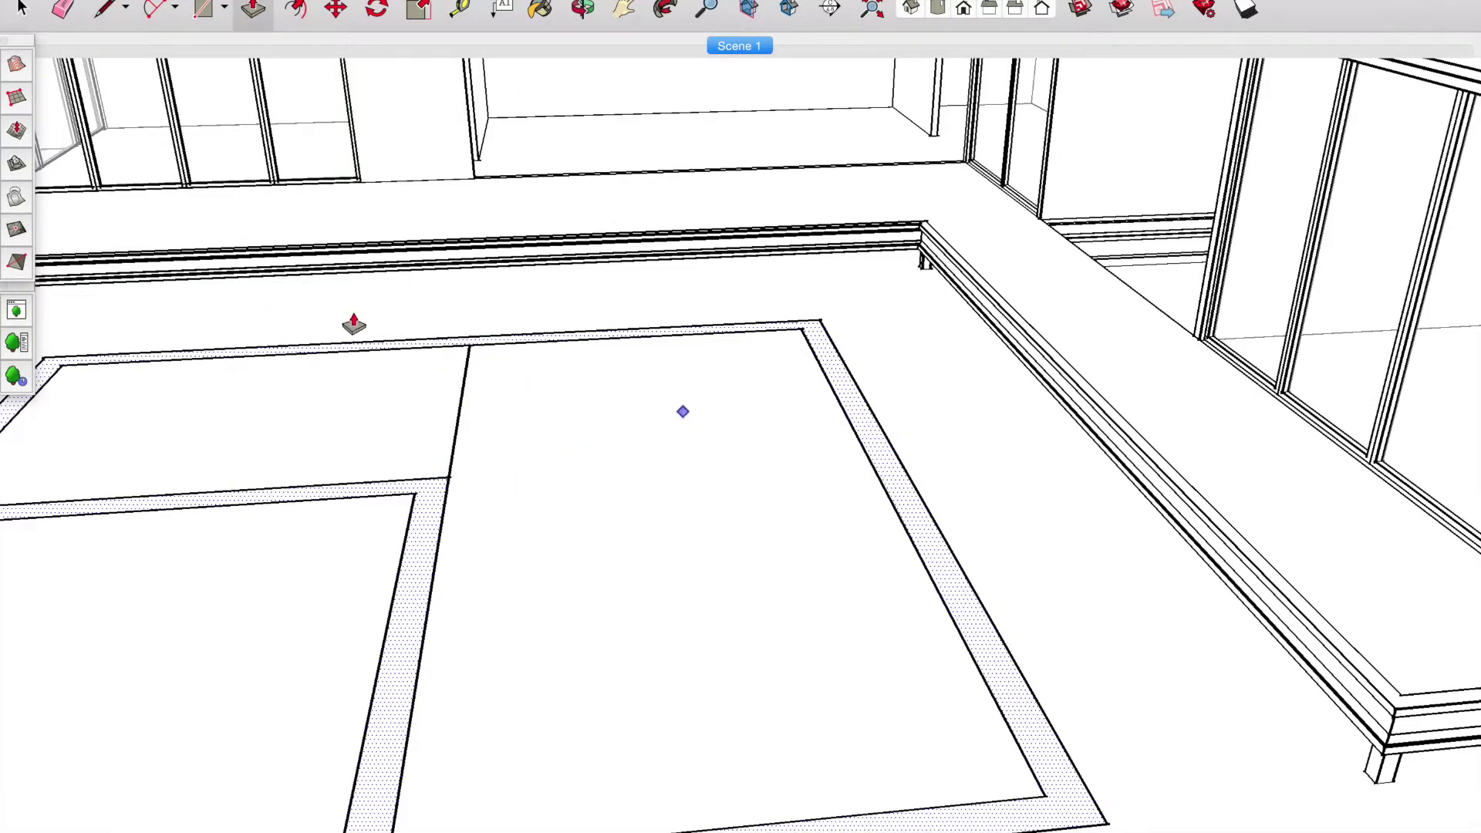
scroll(354, 324, down, 3)
drag(586, 431, 655, 496)
double_click(420, 432)
- Erase stray pool edges and prepare to raise the rim at the pool corner
key(e)
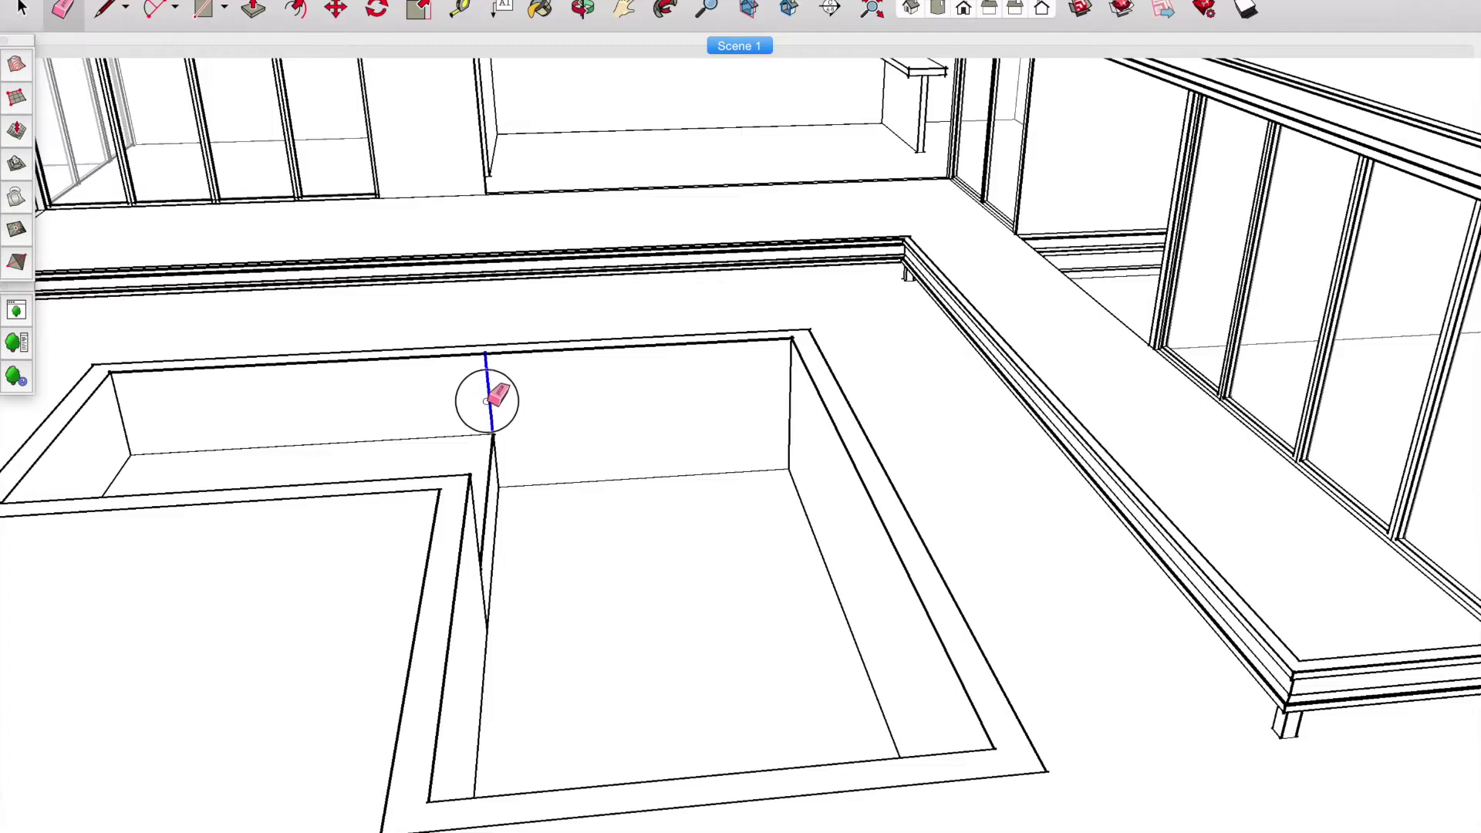
scroll(493, 502, up, 3)
scroll(512, 611, down, 4)
key(p)
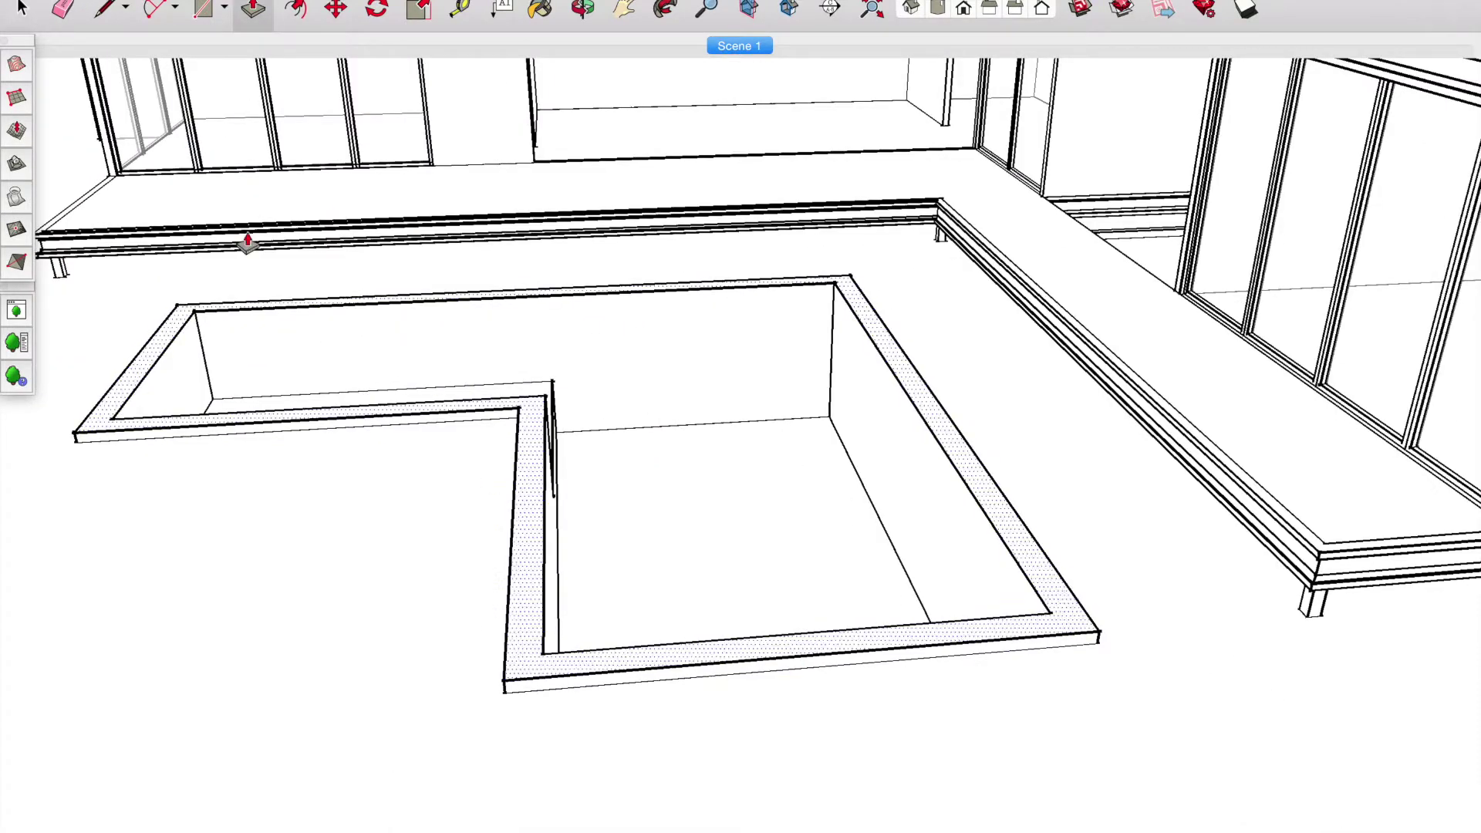
scroll(247, 243, up, 3)
mouse_move(217, 139)
middle_down()
mouse_move(209, 321)
mouse_move(288, 612)
mouse_move(341, 322)
middle_up()
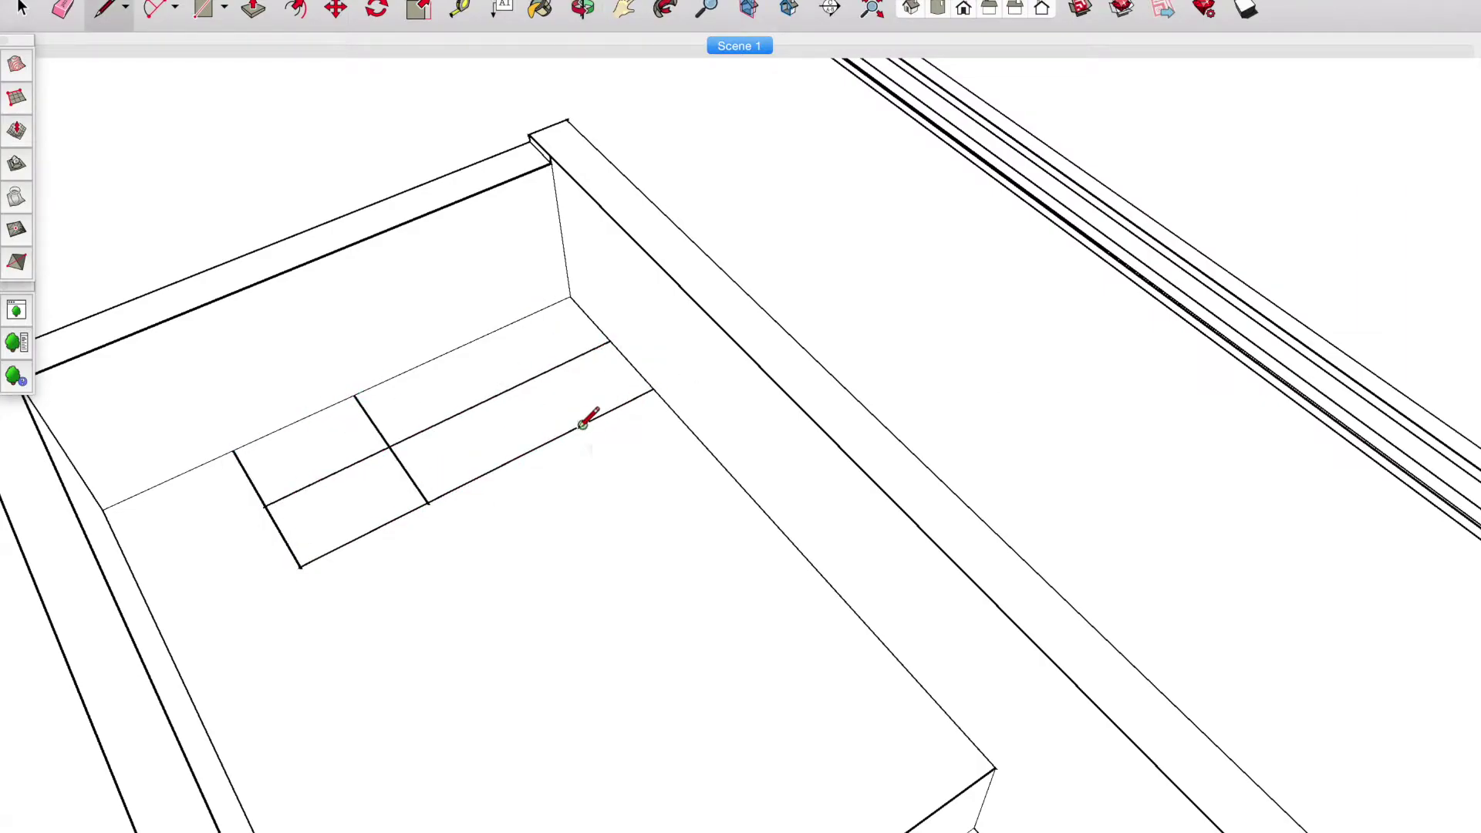
- Draw a thin rectangle on open ground and push it up into a long box
scroll(366, 410, down, 3)
scroll(430, 334, down, 5)
mouse_move(430, 334)
middle_down()
mouse_move(780, 598)
mouse_move(435, 582)
middle_up()
scroll(462, 570, up, 5)
scroll(543, 532, up, 3)
key(l)
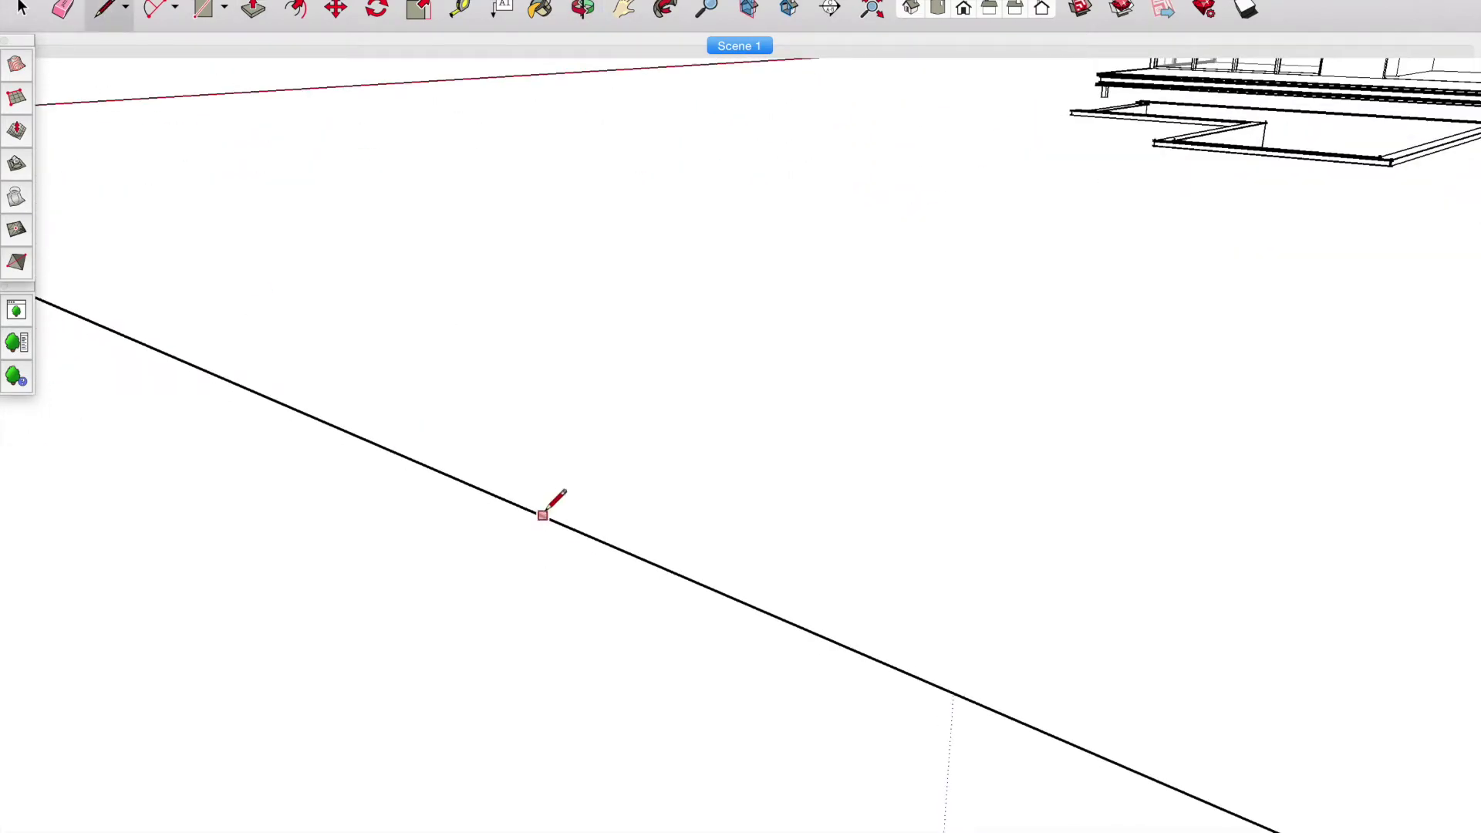
click(256, 623)
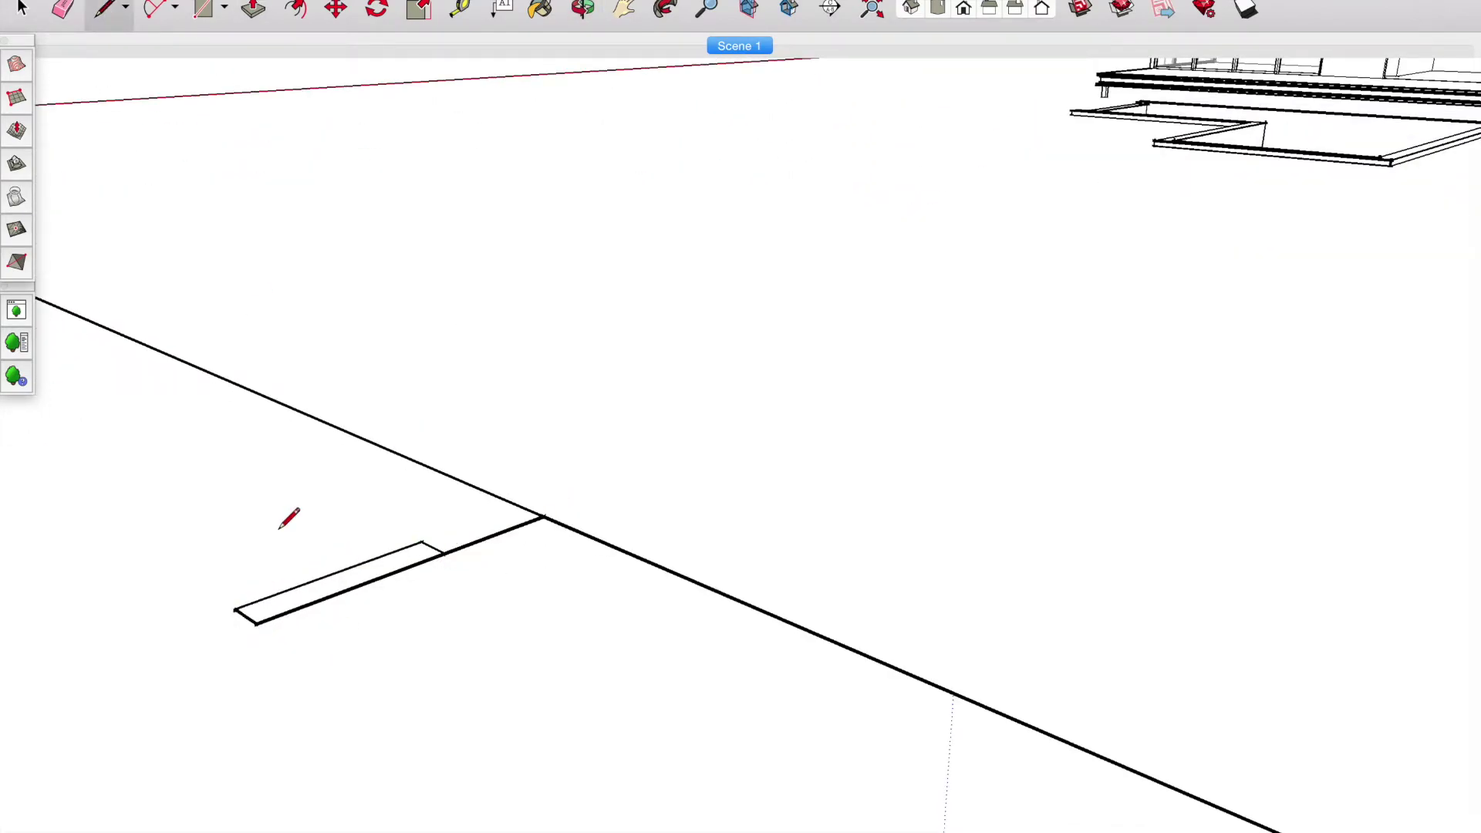
key(p)
middle_drag(539, 529, 368, 439)
drag(420, 574, 432, 540)
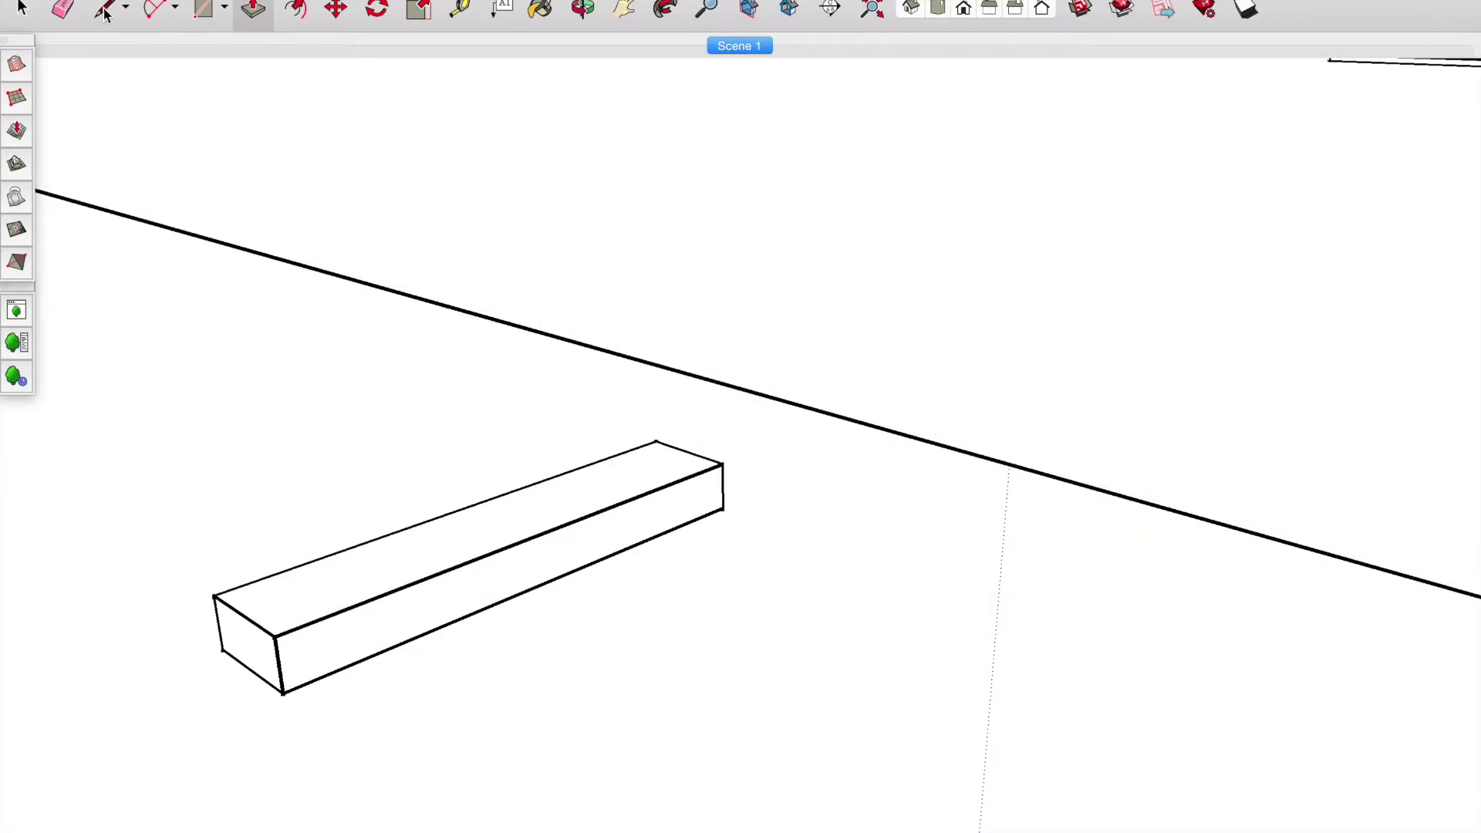
- Undo the last change, then raise the first two box sections into steps
scroll(936, 373, down, 3)
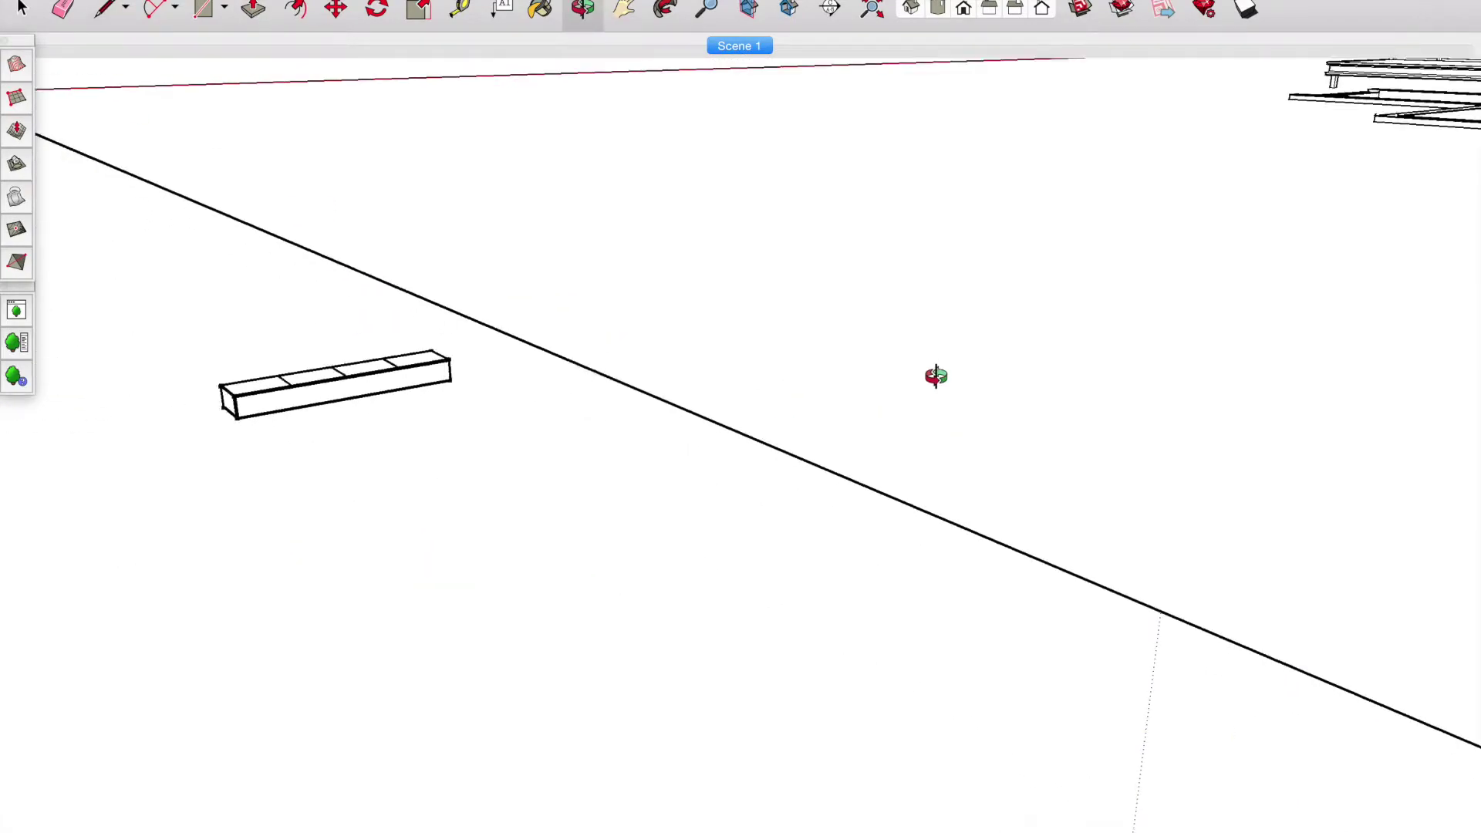
scroll(264, 344, up, 5)
key(ctrl+z)
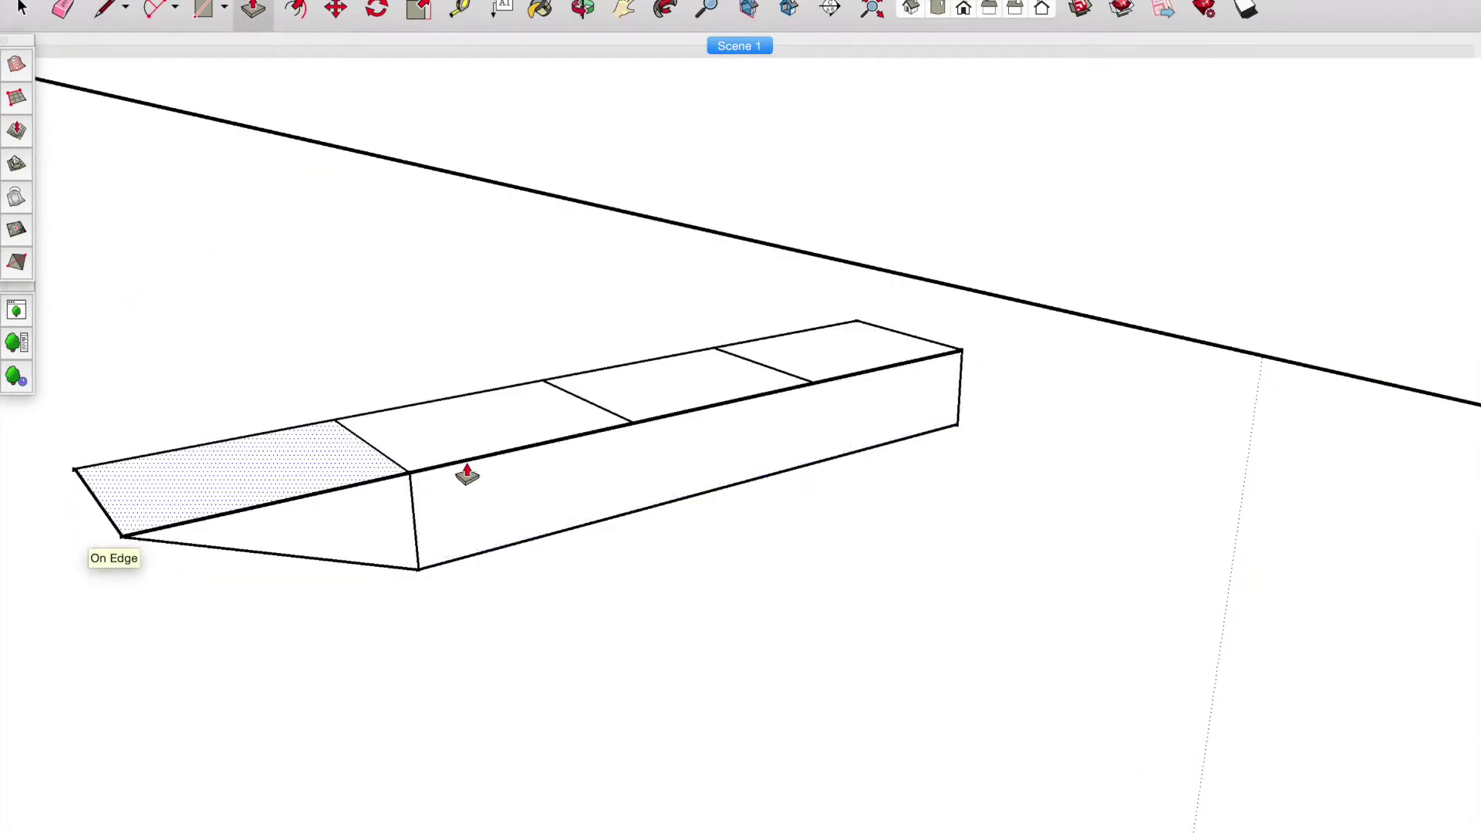
key(p)
drag(265, 436, 265, 370)
key(l)
click(253, 17)
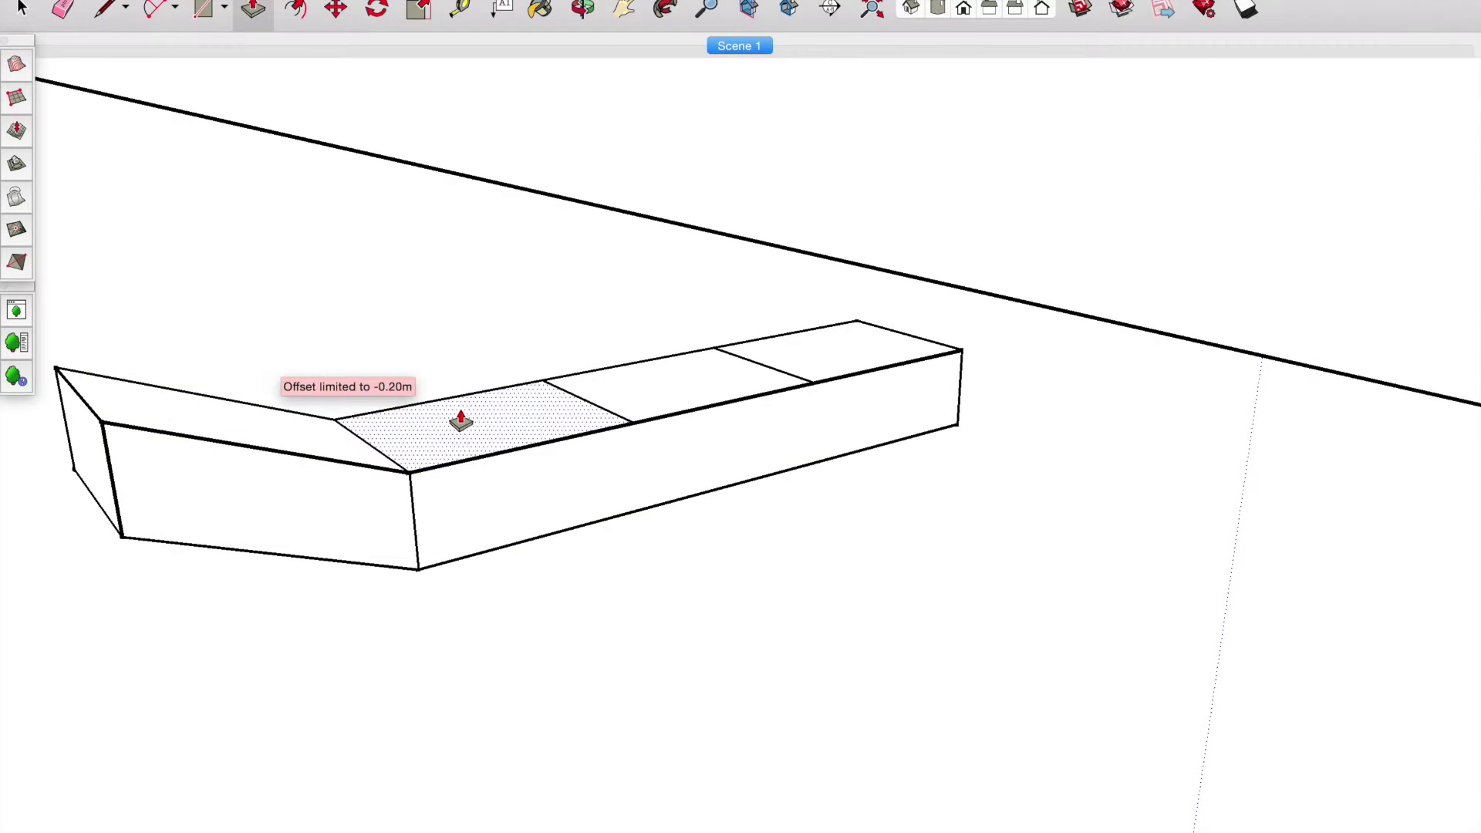
drag(455, 416, 463, 355)
- Raise the third and fourth sections into taller steps, then start a slab outline
key(p)
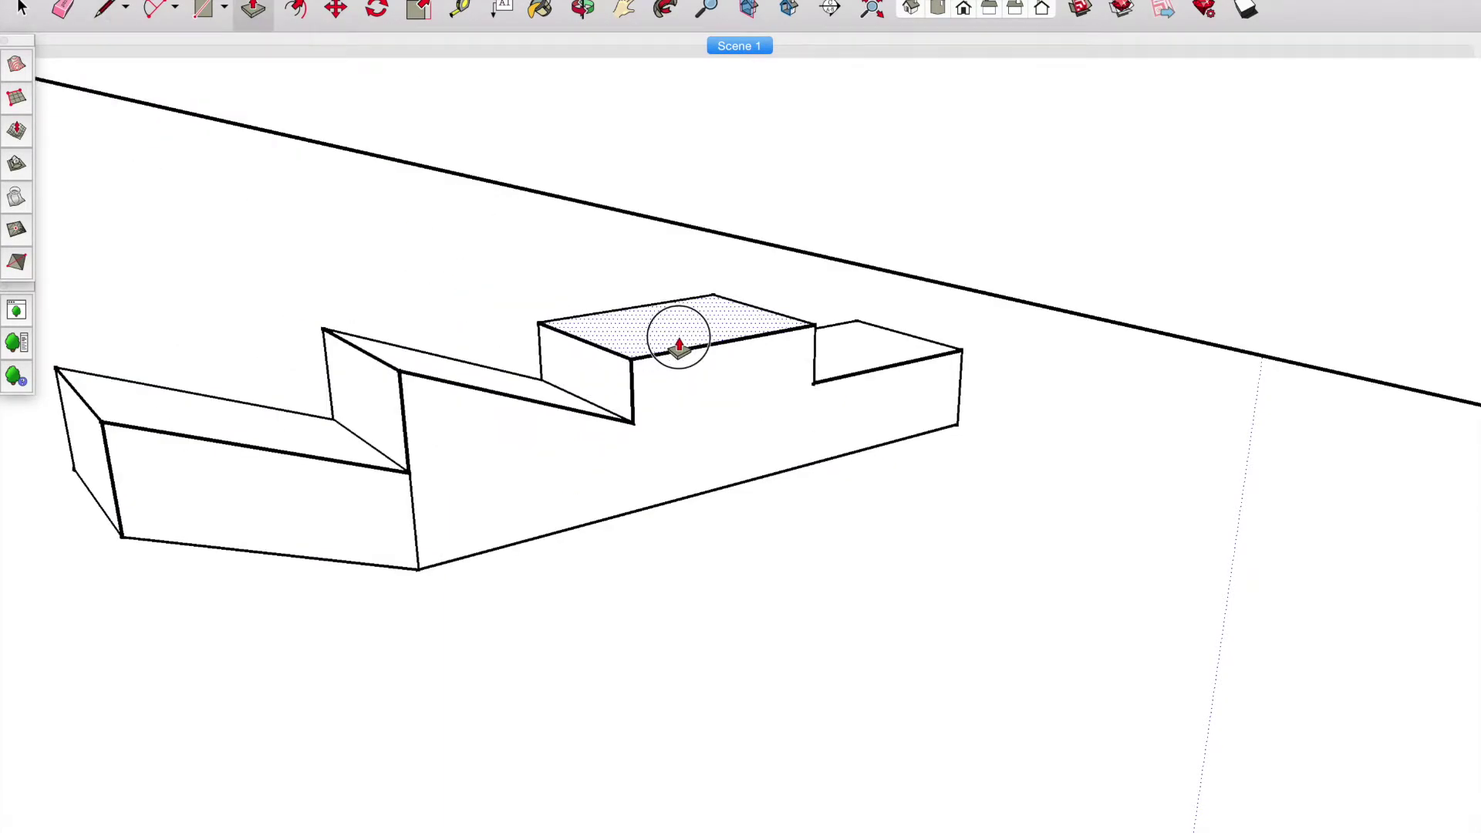
drag(679, 382, 701, 324)
click(253, 10)
drag(628, 291, 628, 331)
drag(887, 362, 849, 304)
key(l)
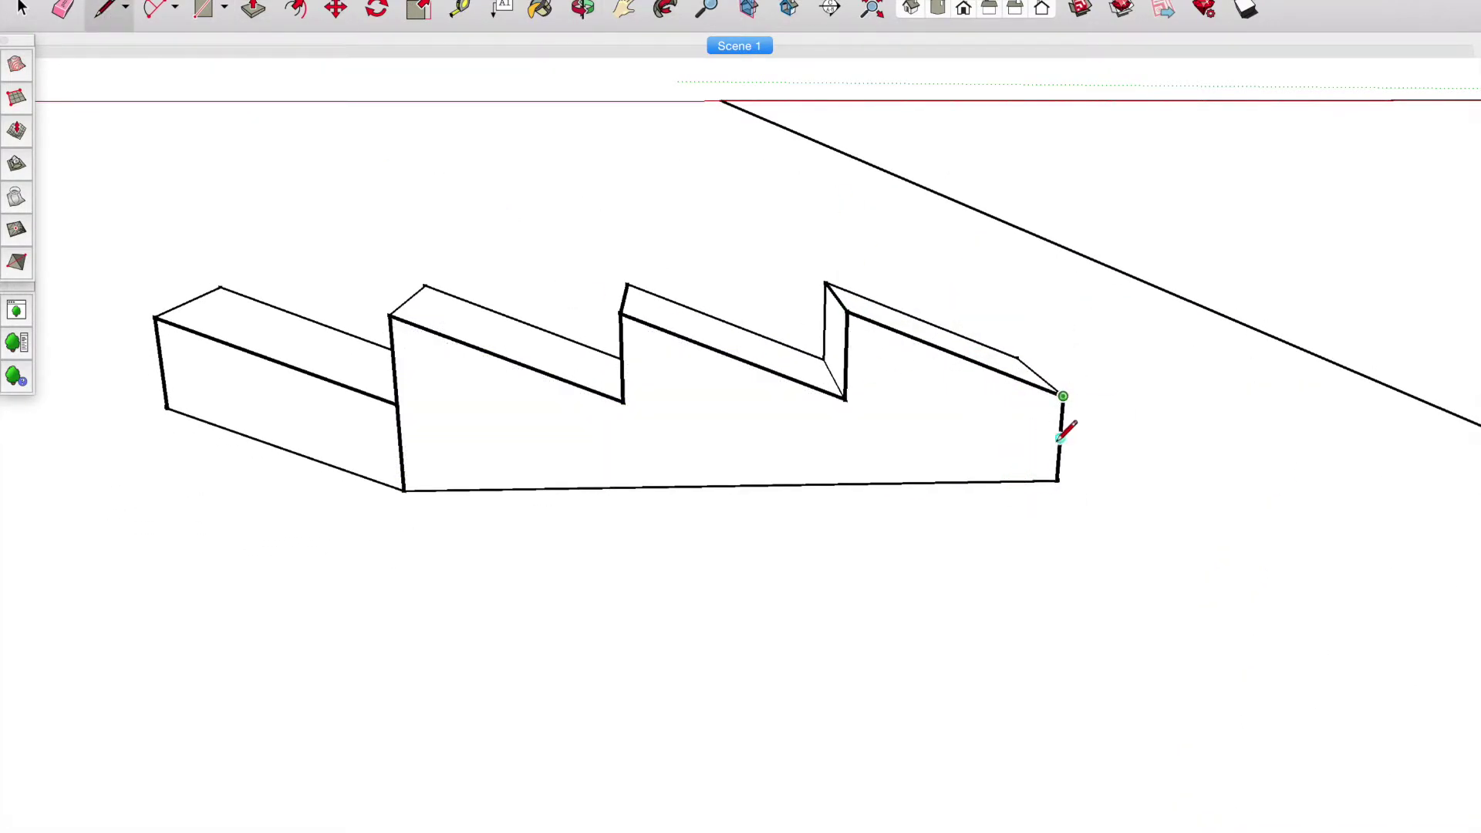
mouse_move(1056, 375)
middle_down()
mouse_move(591, 195)
mouse_move(416, 340)
mouse_move(605, 552)
mouse_move(834, 439)
middle_up()
key(l)
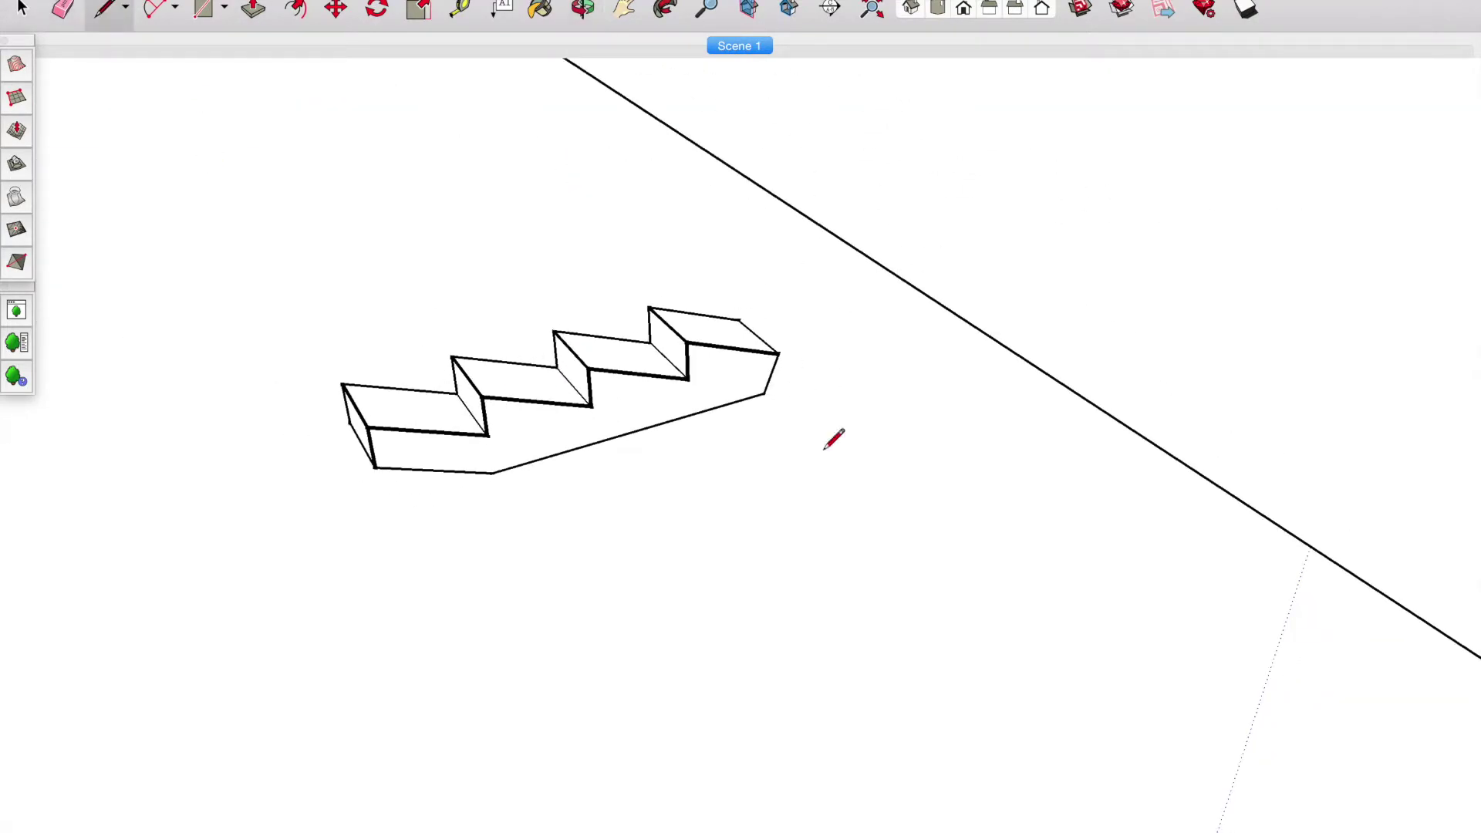
click(919, 423)
- Finish the slab outline and pull it up into a thin slab
click(1256, 509)
click(1034, 603)
click(771, 377)
key(p)
drag(887, 430, 886, 423)
mouse_move(887, 424)
middle_down()
mouse_move(116, 142)
mouse_move(6, 249)
mouse_move(440, 528)
middle_up()
drag(826, 679, 827, 677)
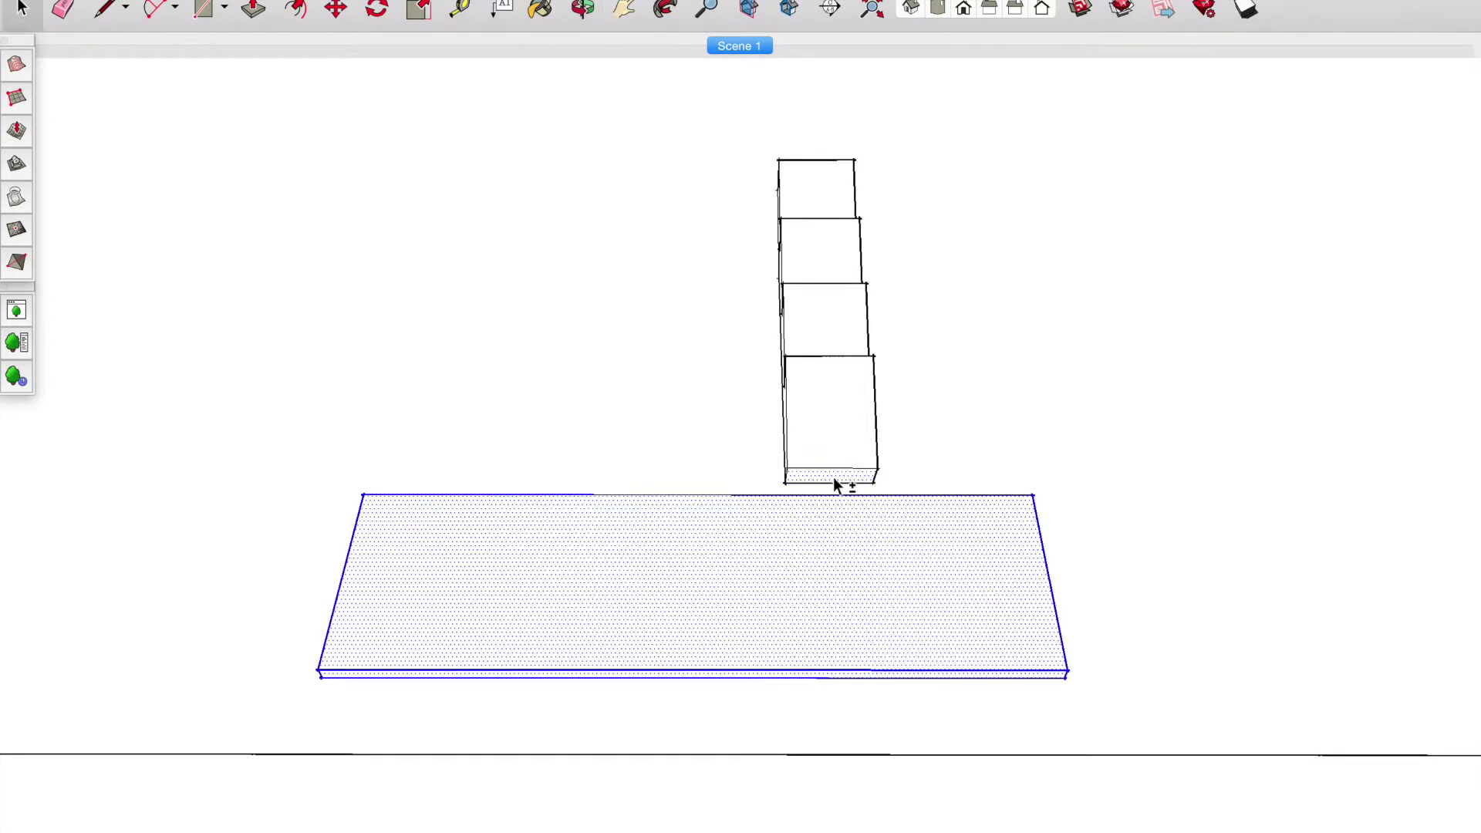
- Make the slab a group and select the staircase
right_click(564, 609)
click(632, 623)
key(m)
click(529, 572)
click(840, 331)
mouse_move(896, 578)
middle_down()
mouse_move(843, 424)
mouse_move(456, 469)
middle_up()
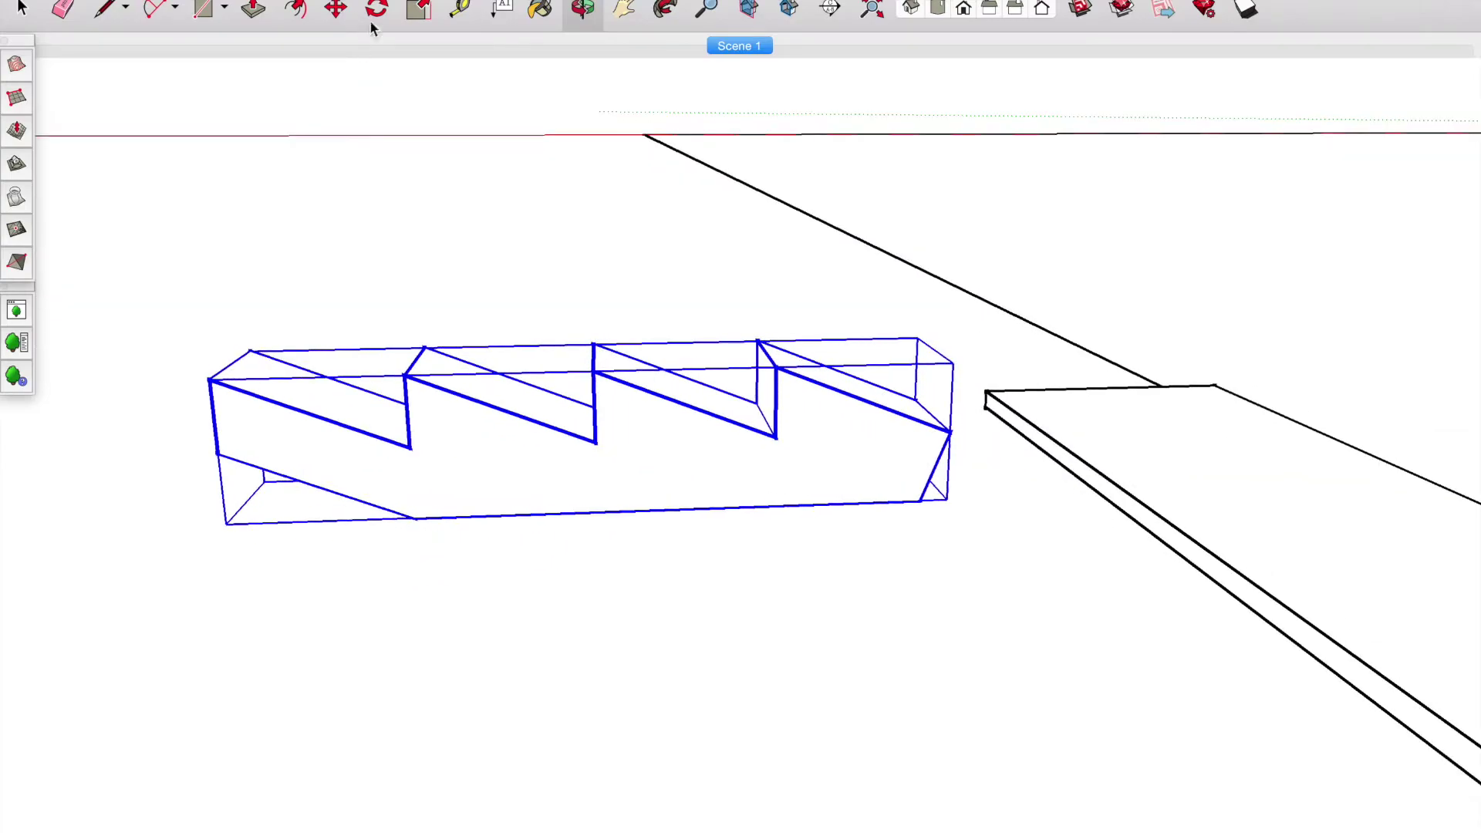
- Rotate the staircase to its new angle
click(375, 9)
click(760, 502)
click(165, 519)
click(353, 708)
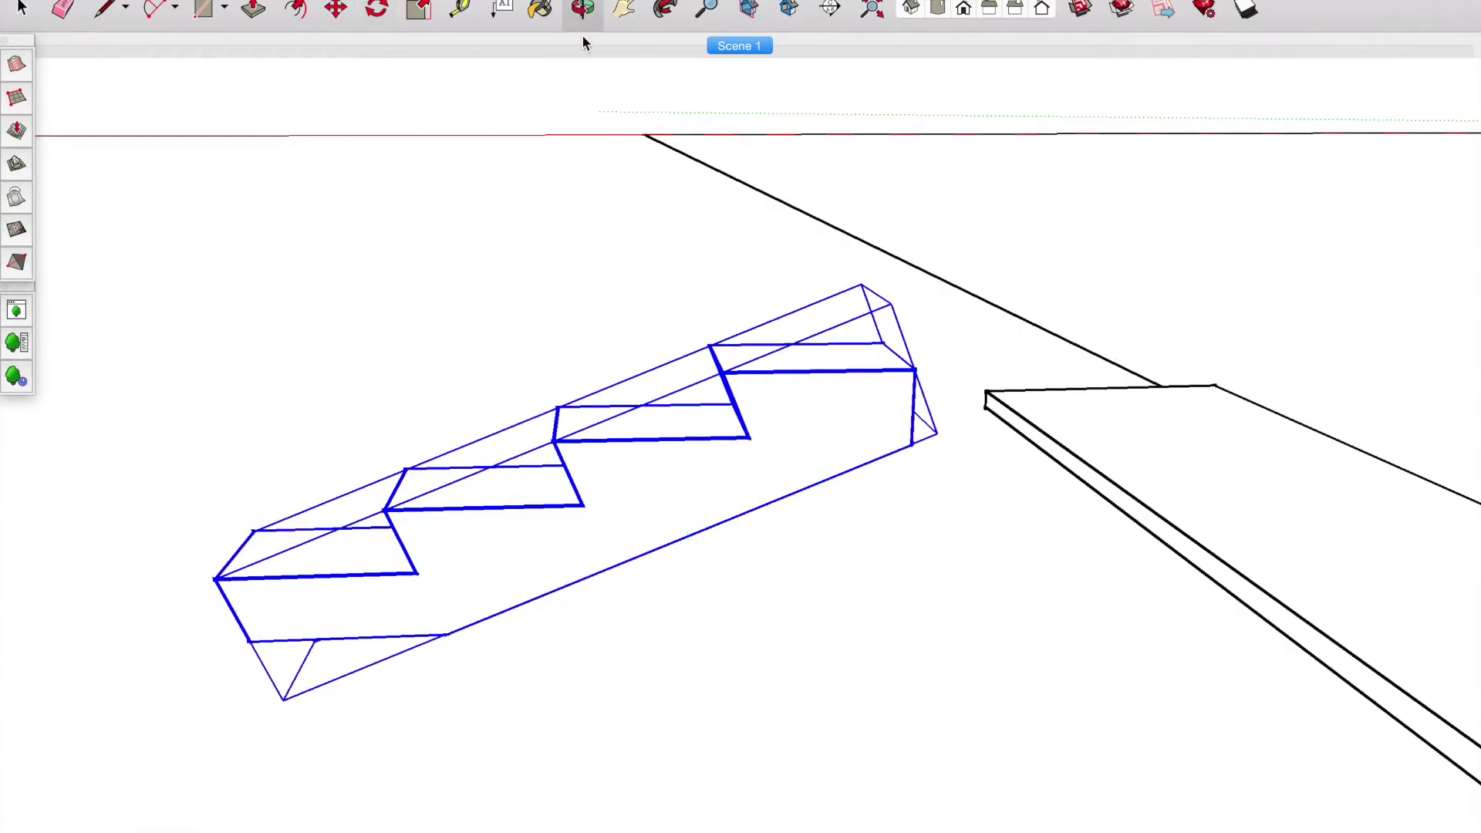
drag(756, 139, 914, 197)
- Move the slab onto the top of the stairs
click(1045, 519)
key(m)
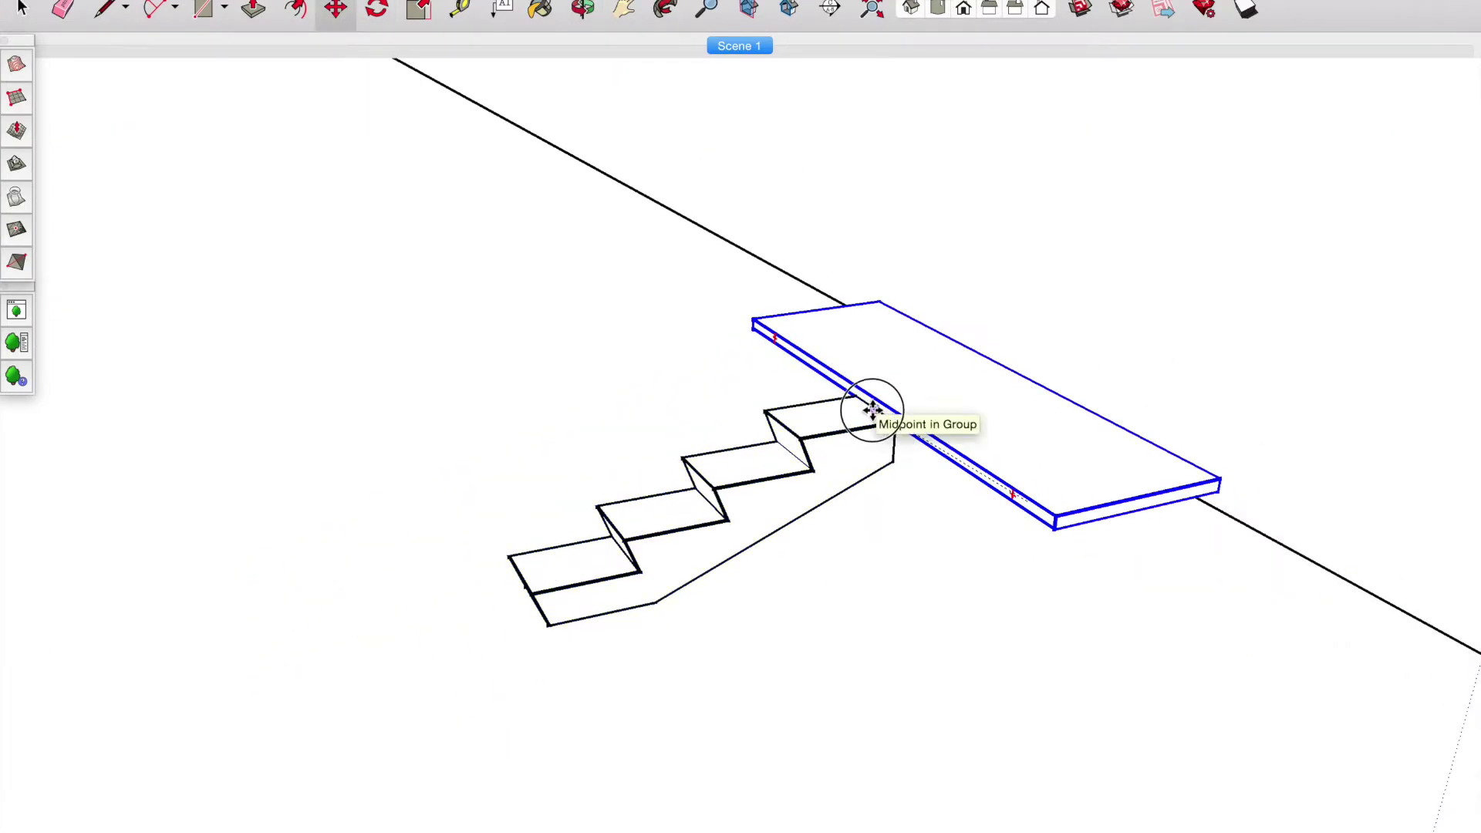
middle_drag(876, 414, 797, 409)
middle_drag(315, 702, 373, 238)
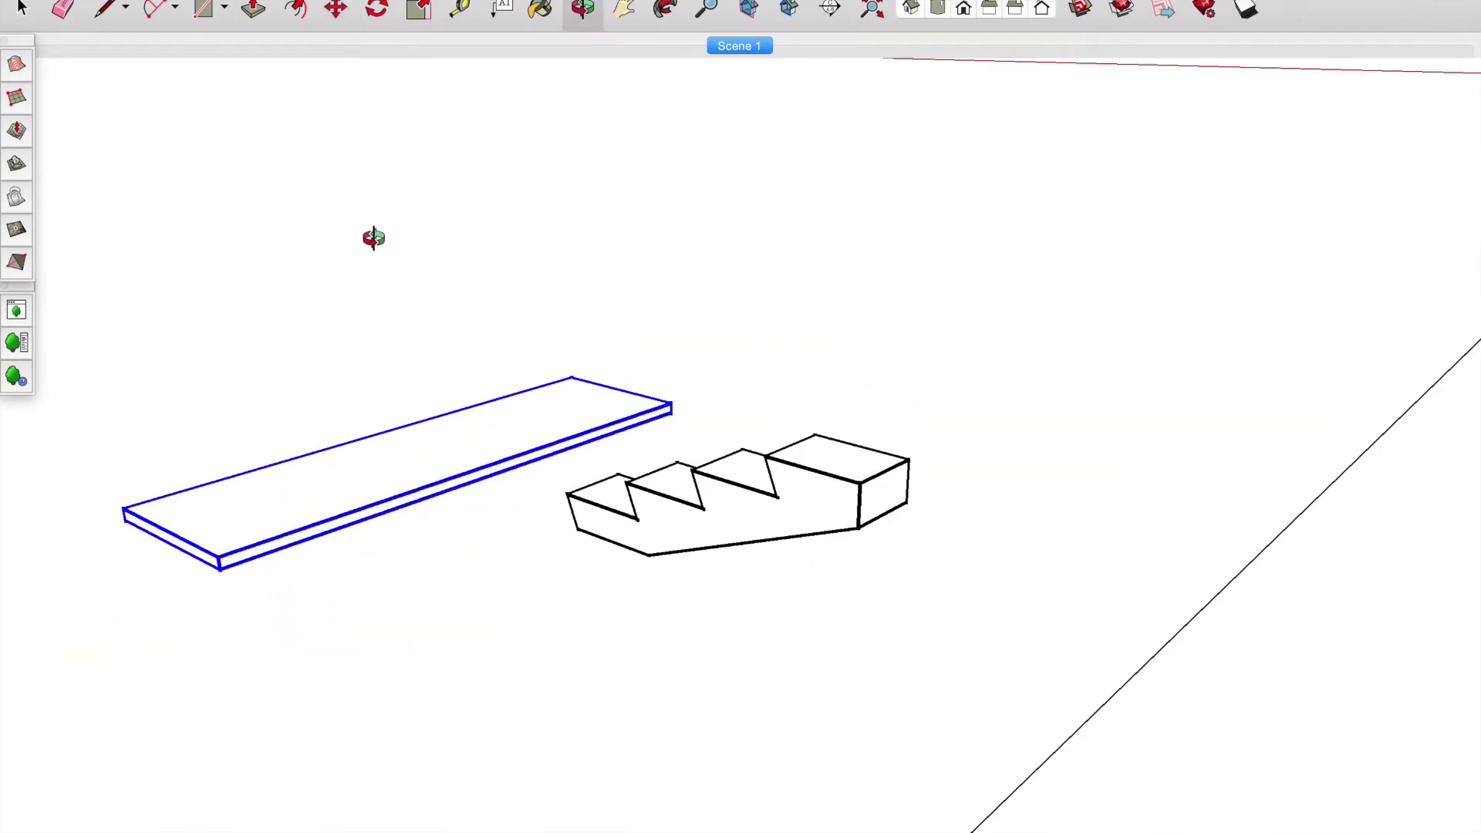
click(477, 482)
middle_drag(587, 41, 637, 540)
mouse_move(363, 187)
middle_down()
mouse_move(458, 237)
mouse_move(589, 535)
mouse_move(590, 214)
middle_up()
- Copy the slab down to the lowest step with /3 spacing, then select all stair parts
click(1052, 337)
click(744, 605)
text(/3)
key(Return)
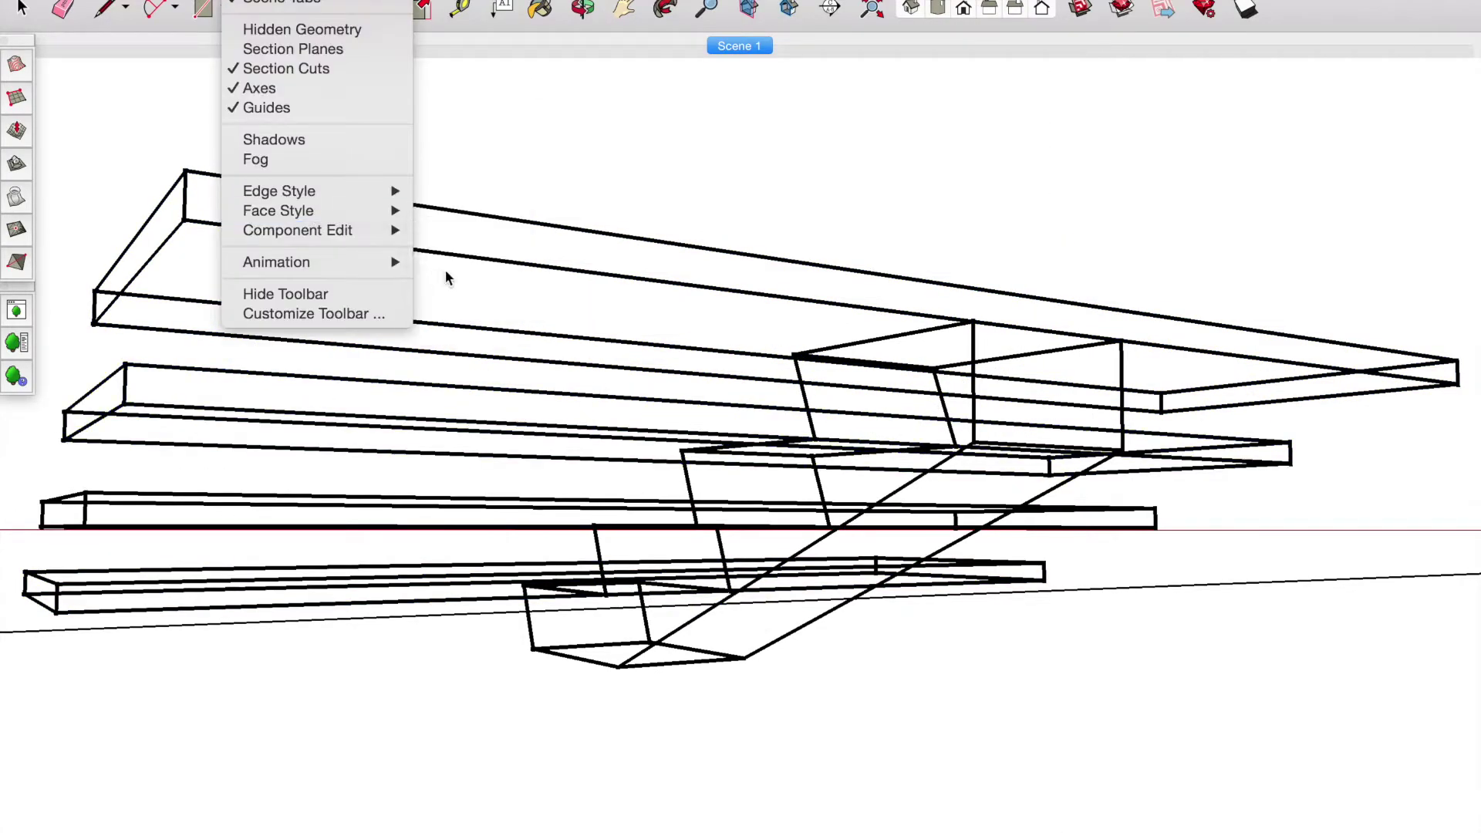
middle_drag(445, 277, 685, 447)
drag(189, 232, 1175, 705)
mouse_move(954, 623)
middle_down()
mouse_move(1319, 410)
mouse_move(307, 13)
middle_up()
scroll(1393, 479, down, 5)
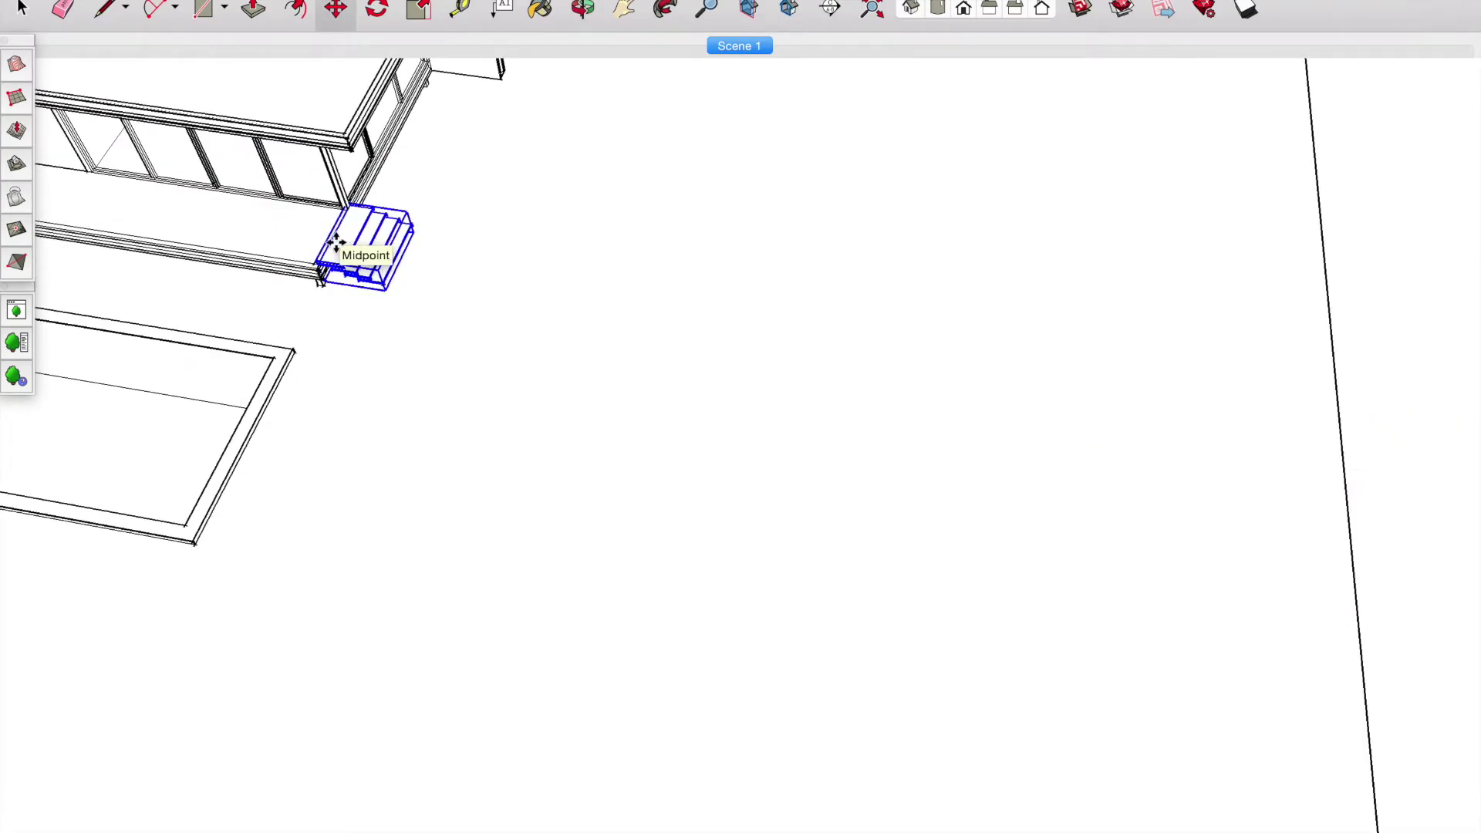
- Copy the finished stairs to the deck's far corner
mouse_move(1084, 389)
middle_down()
mouse_move(1117, 505)
mouse_move(1049, 266)
middle_up()
scroll(1049, 266, up, 2)
key(m)
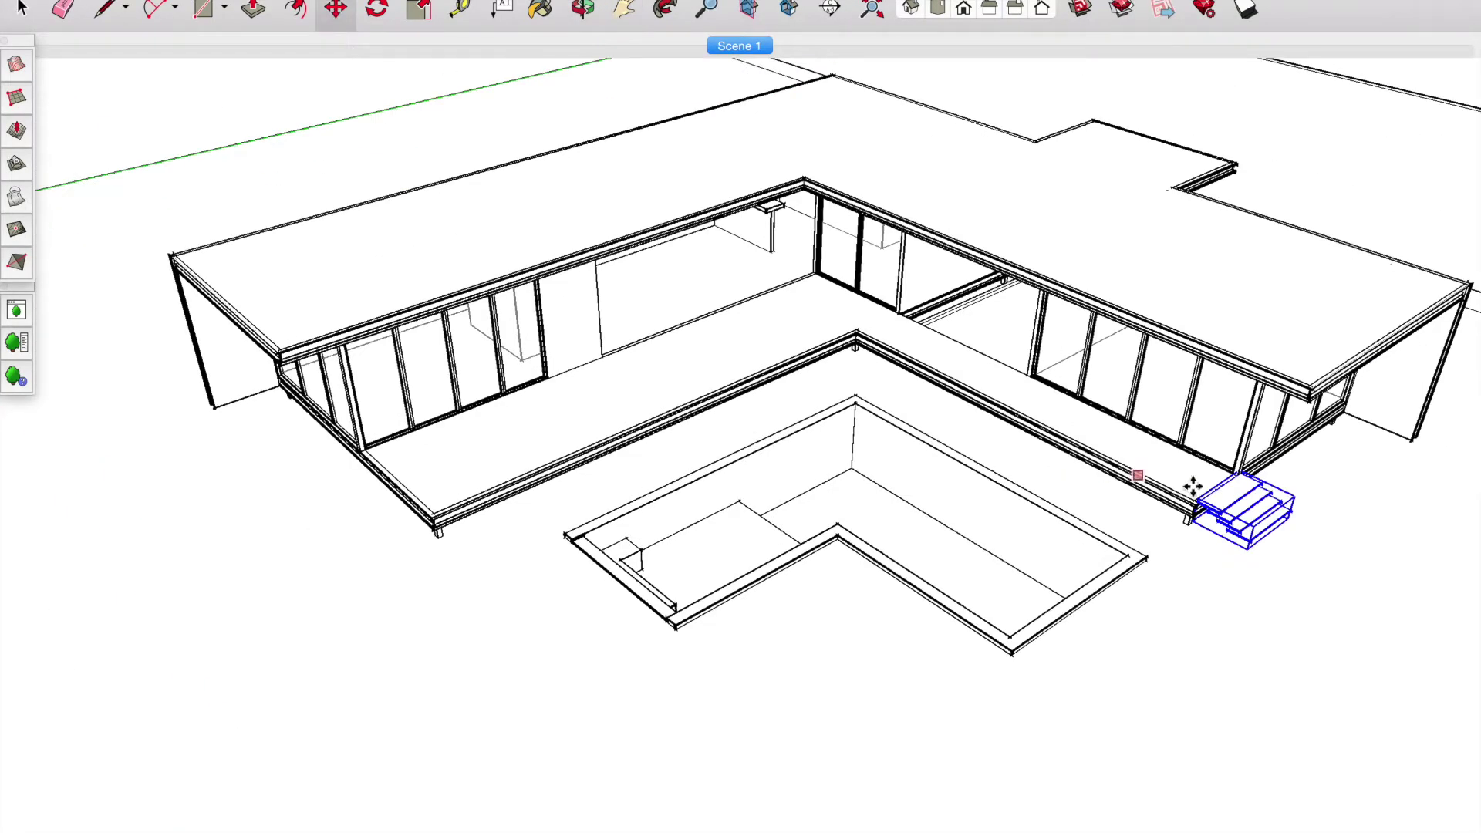
scroll(1216, 500, up, 2)
click(1216, 500)
click(206, 501)
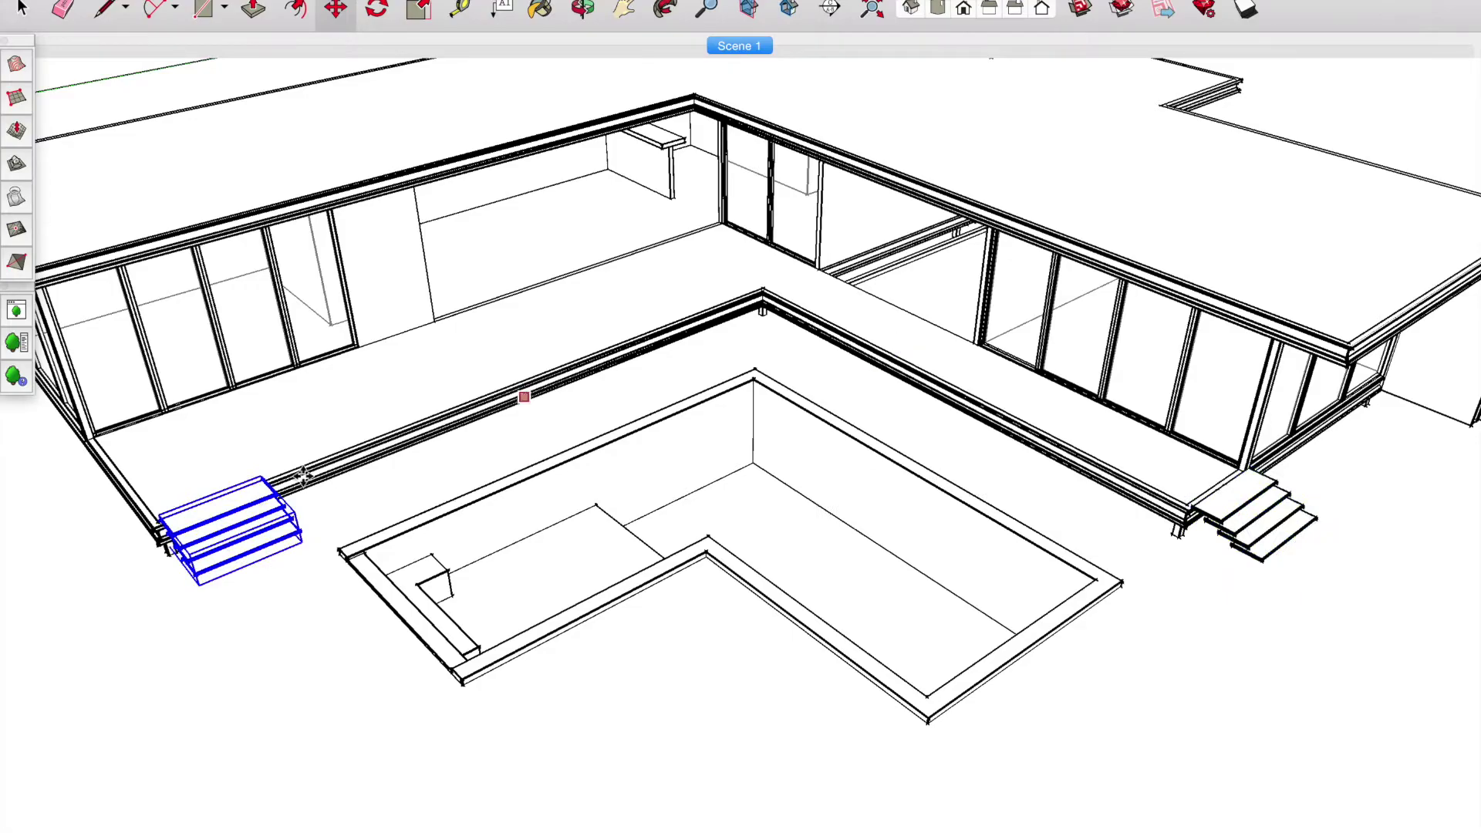
scroll(894, 522, up, 4)
scroll(973, 453, up, 2)
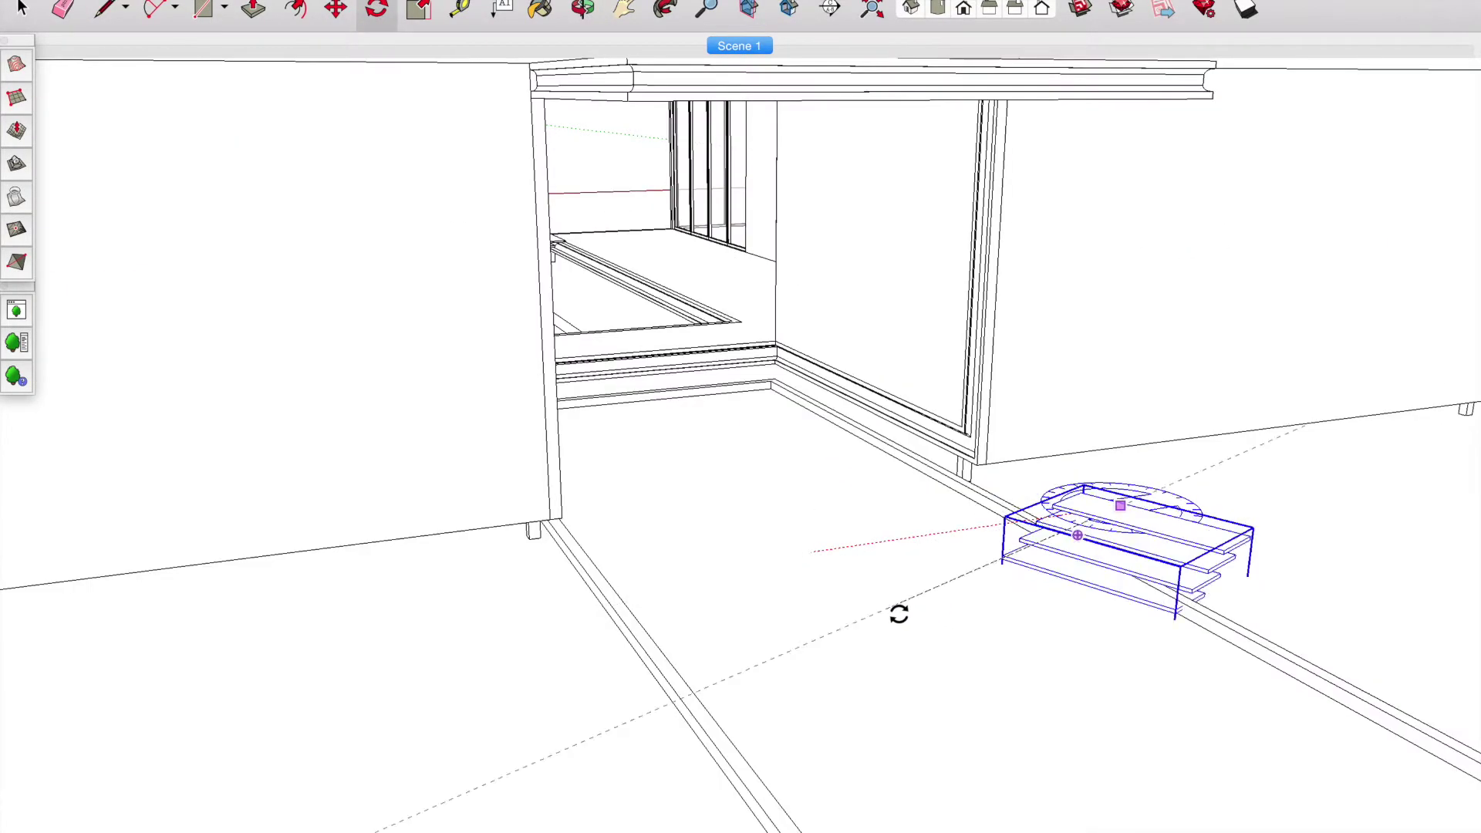
- Finish rotating the entry stairs and orbit around them to check their placement
click(901, 615)
key(m)
scroll(937, 454, down, 3)
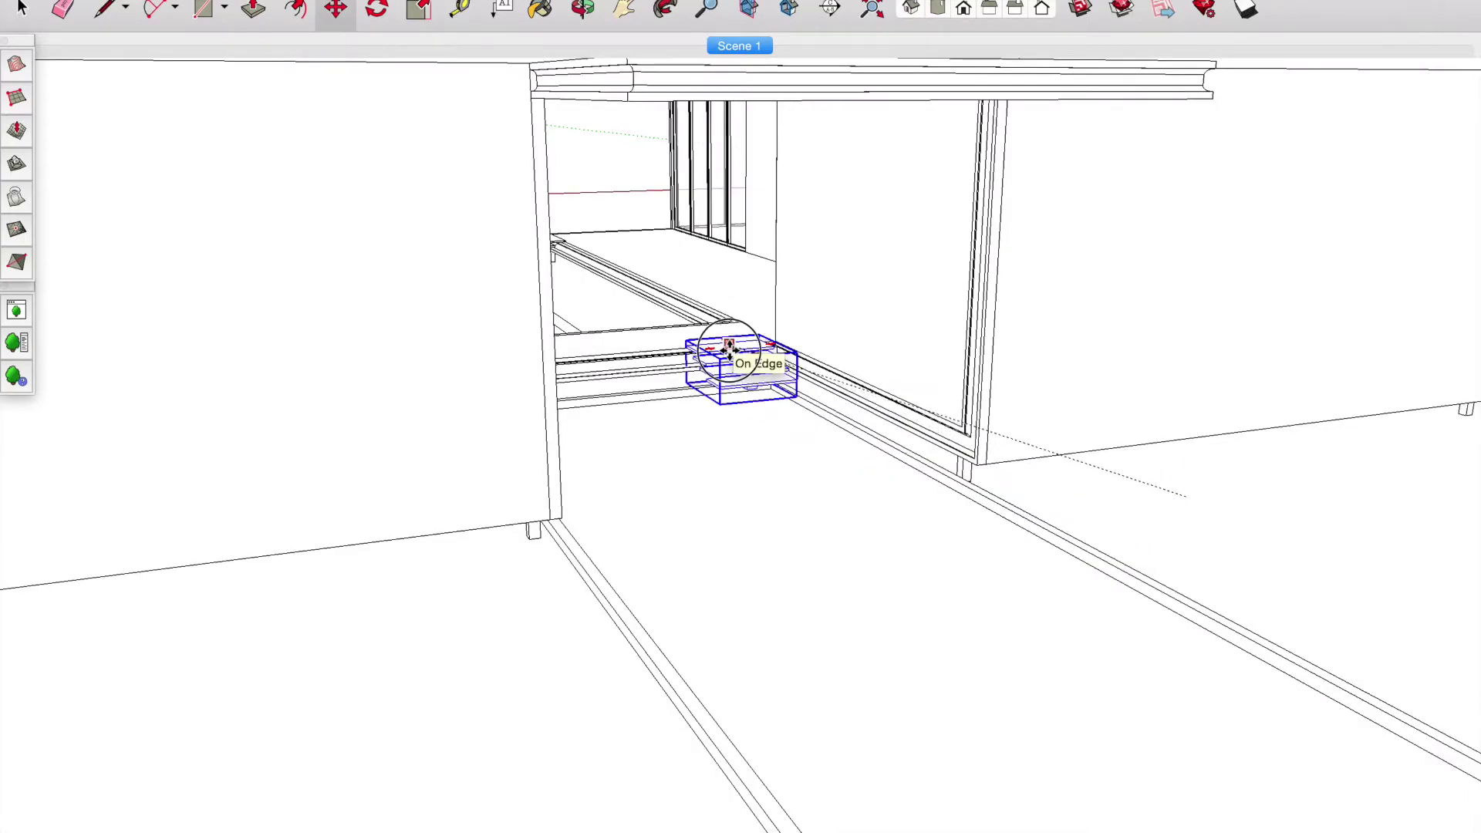
key(o)
drag(711, 247, 1355, 367)
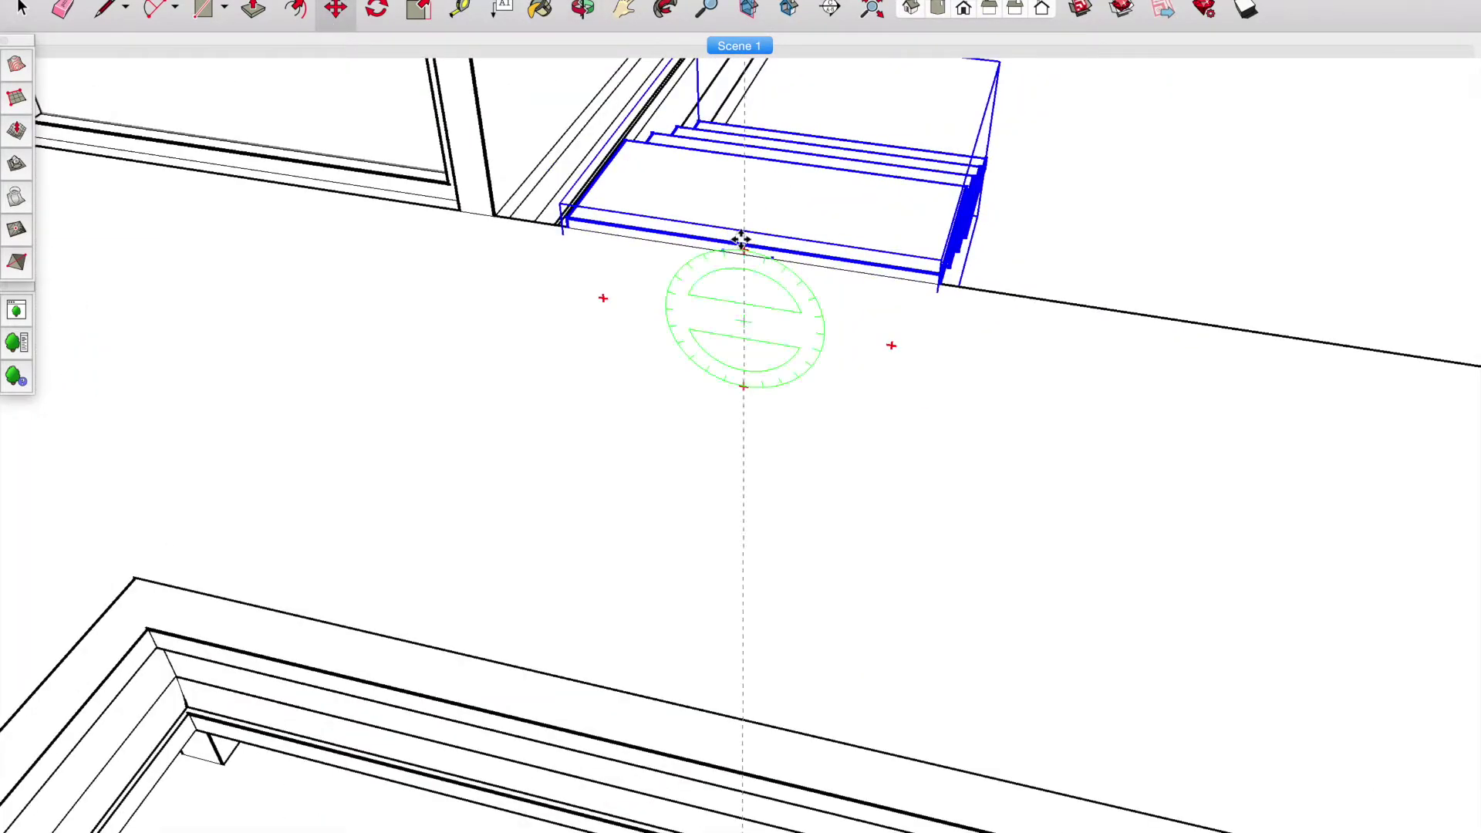
middle_drag(741, 242, 1019, 300)
scroll(943, 175, up, 3)
scroll(707, 232, up, 2)
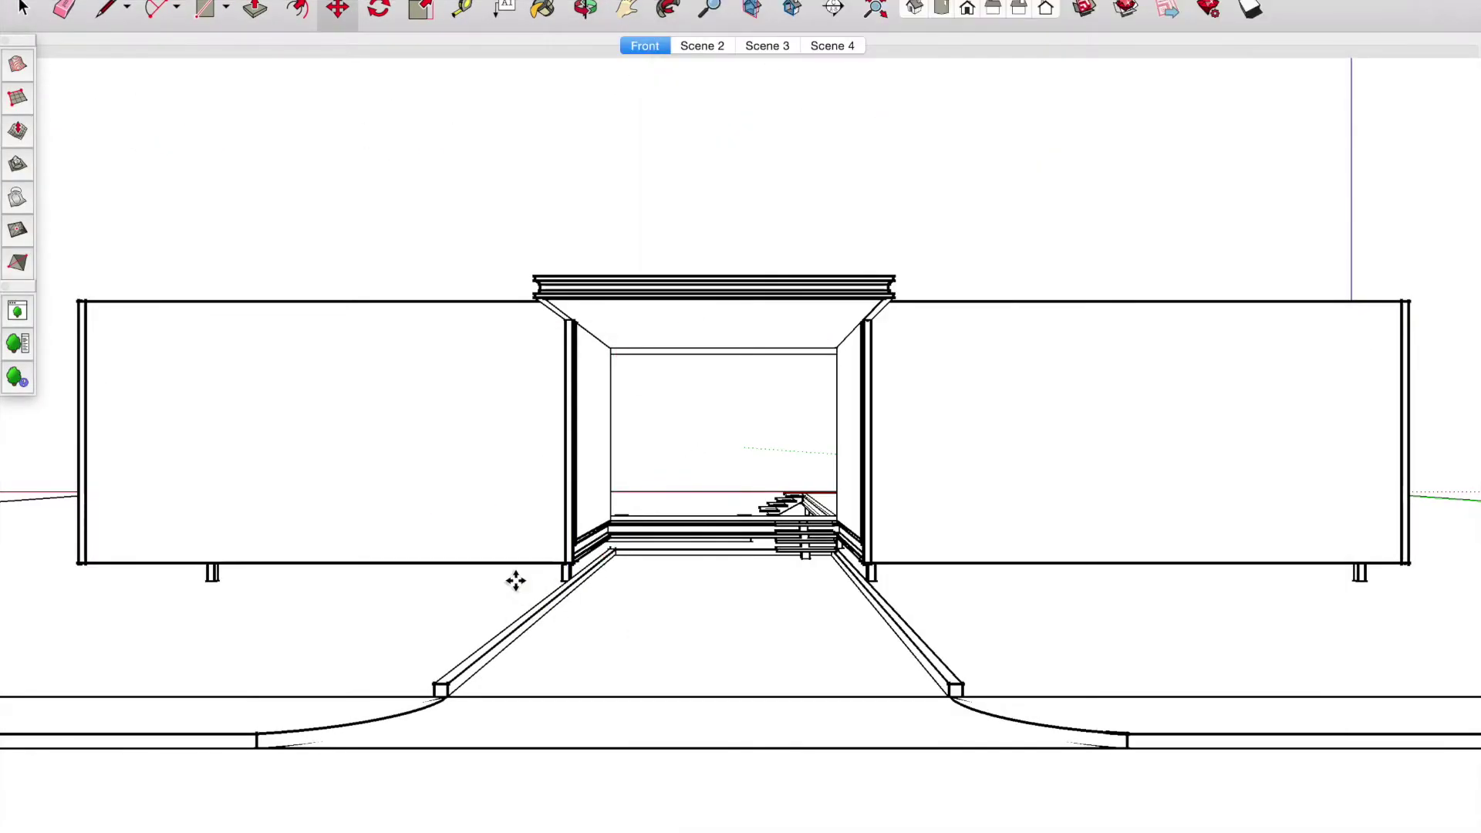
- Copy the rounded shrub along one side of the walkway into an evenly spaced row using /5
middle_drag(515, 580, 298, 628)
scroll(431, 586, up, 4)
click(437, 571)
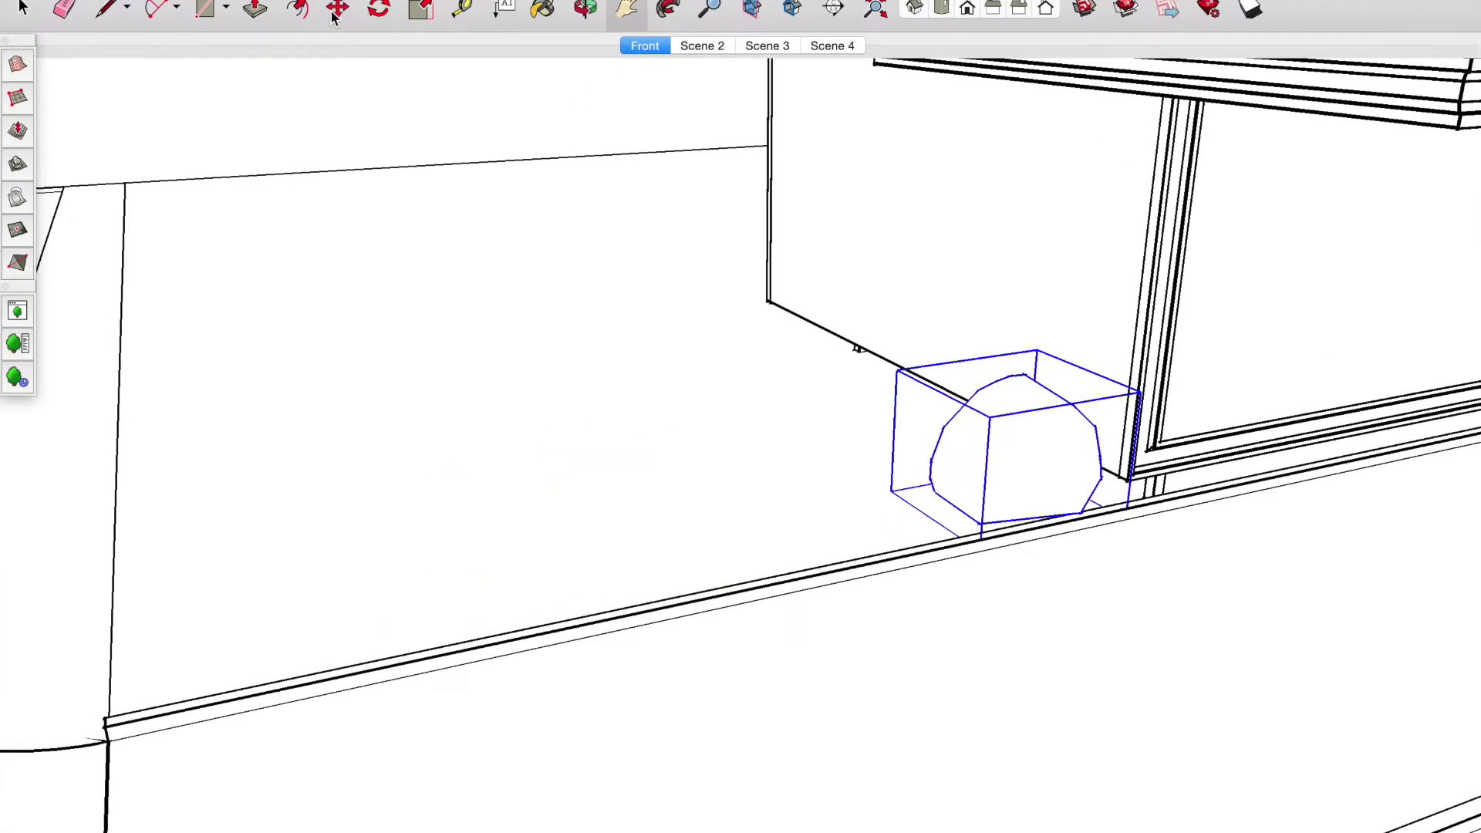
click(1034, 450)
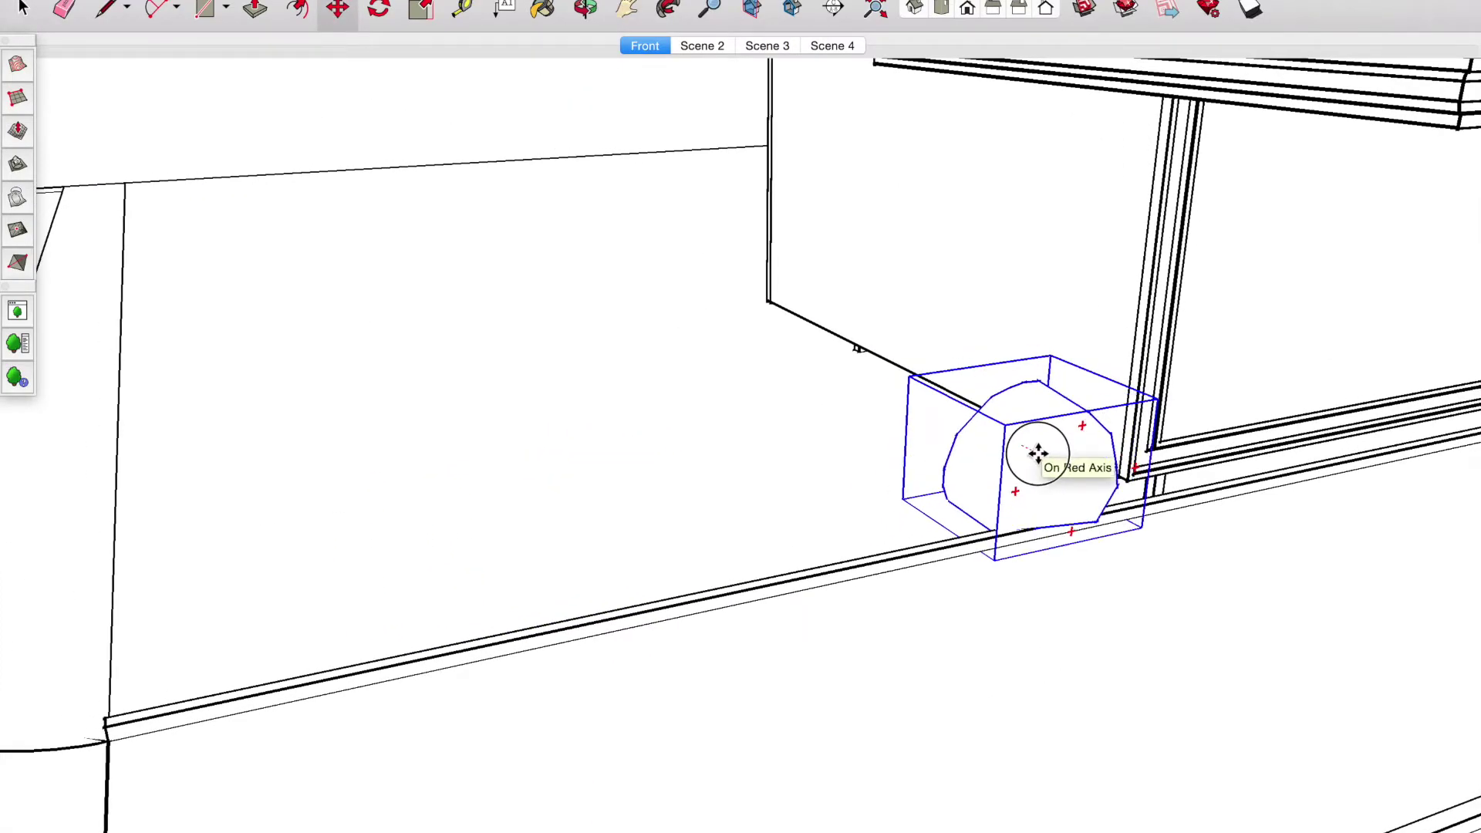
click(153, 657)
text(/5)
key(Return)
- Duplicate the shrub row onto the walkway's other side and bring up the plant library
middle_drag(540, 540, 1031, 317)
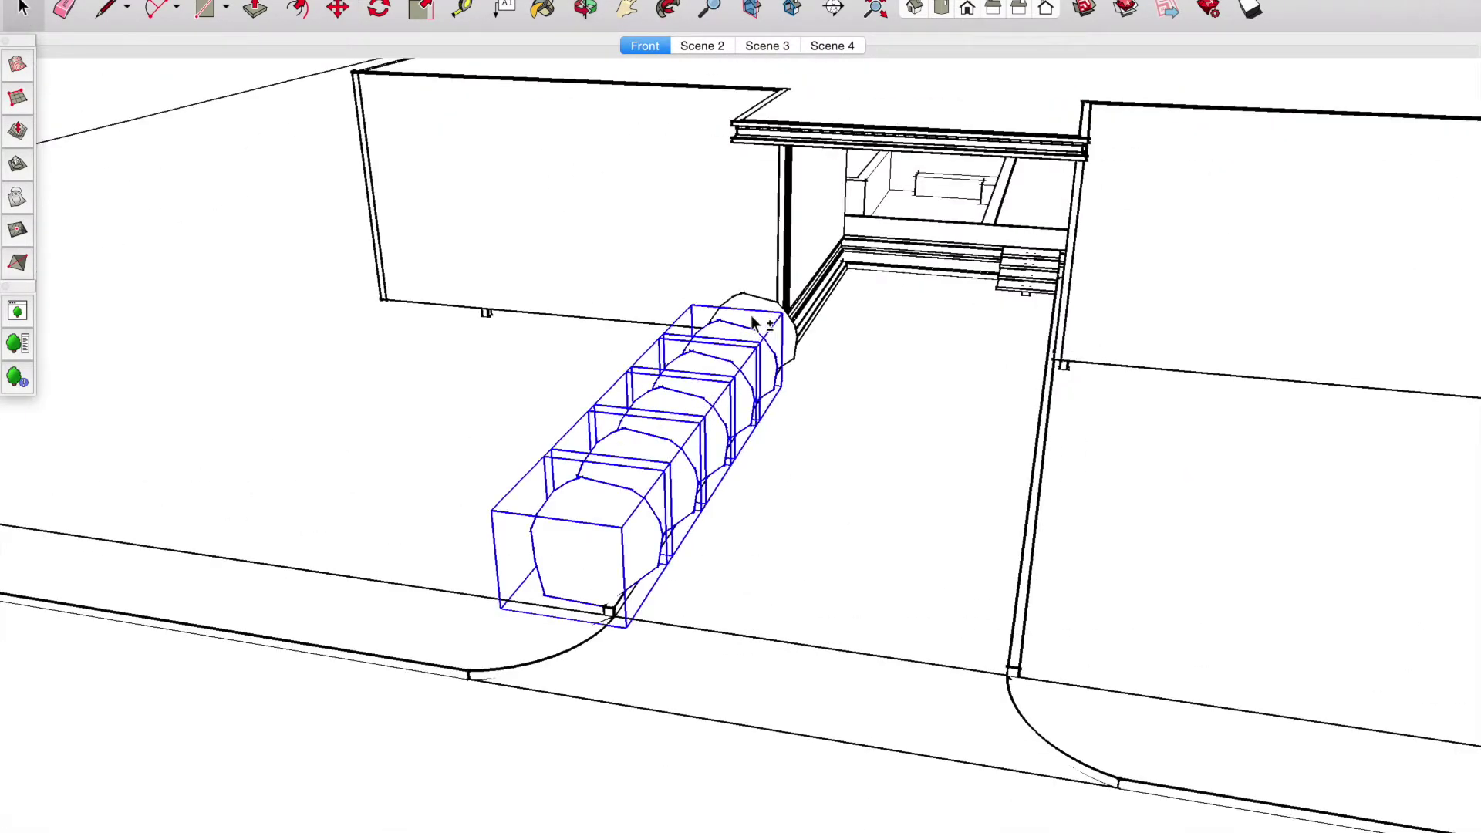
click(1084, 502)
click(645, 46)
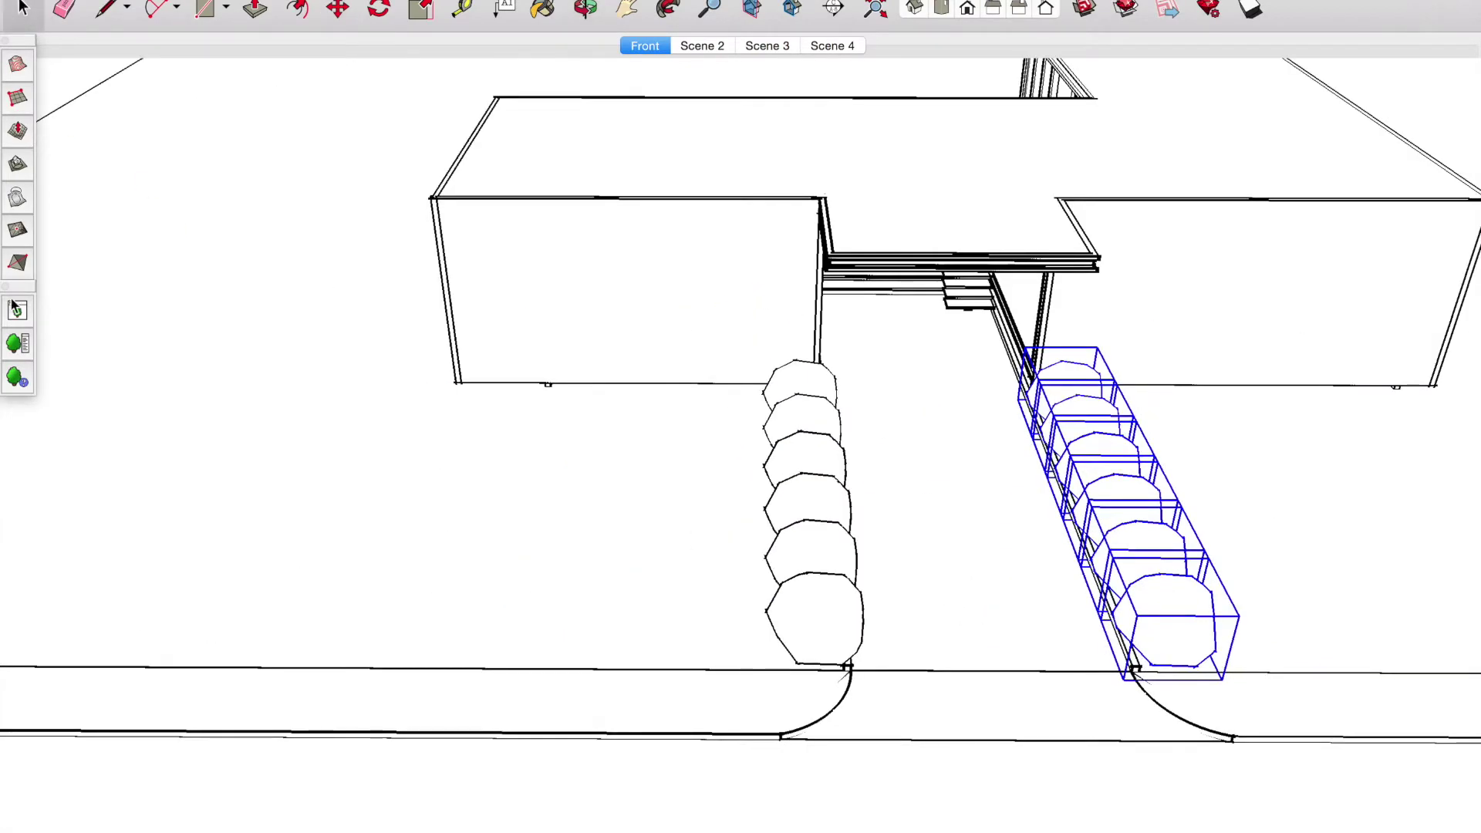
click(17, 343)
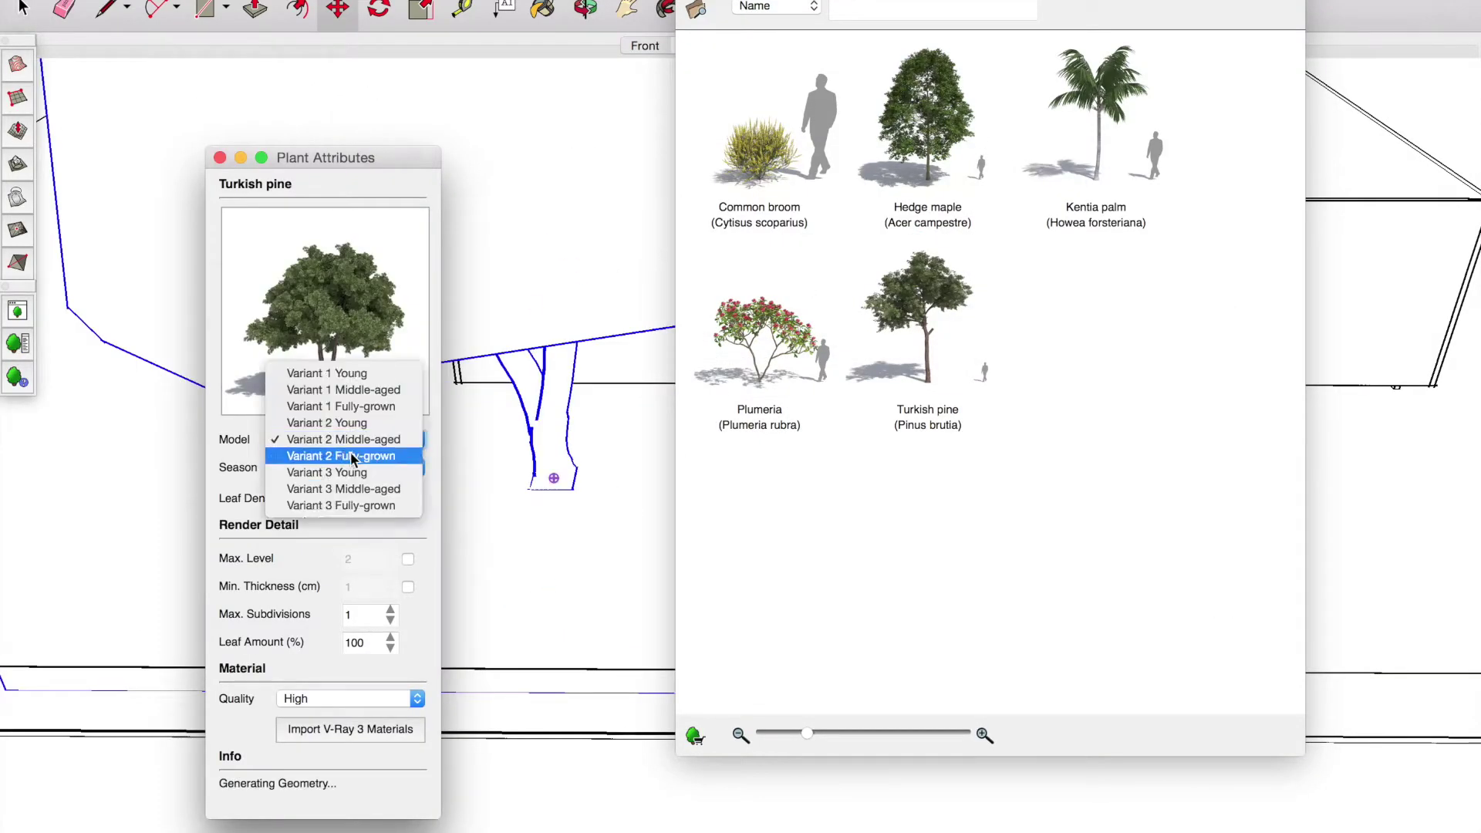
- Place a Turkish pine in the model and scale it up
click(554, 478)
middle_drag(554, 478, 575, 496)
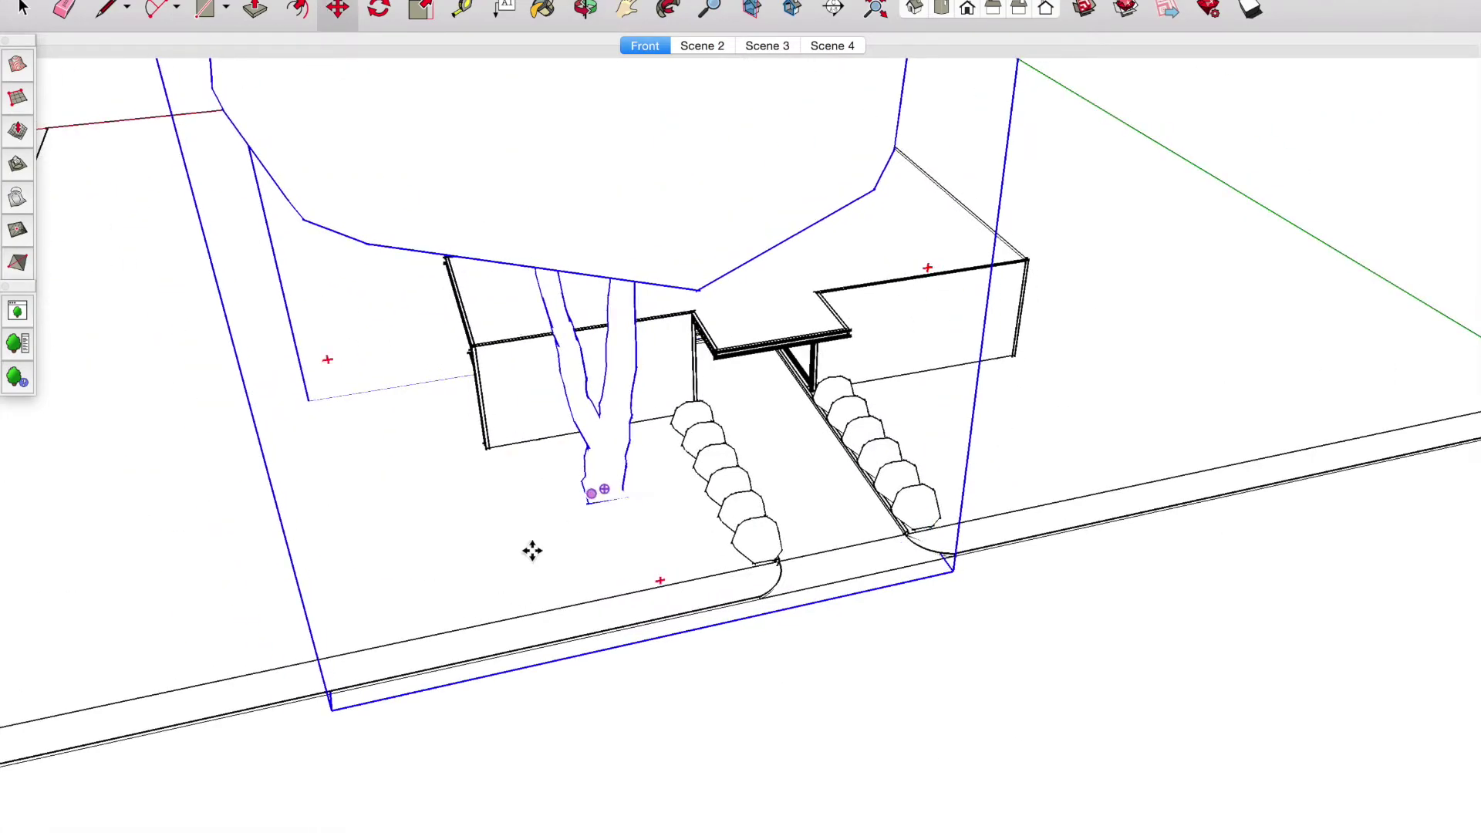
key(s)
middle_drag(689, 91, 193, 232)
- Add another Turkish pine near the house, set to Variant 2 Fully-grown in Plant Attributes
click(17, 343)
click(921, 298)
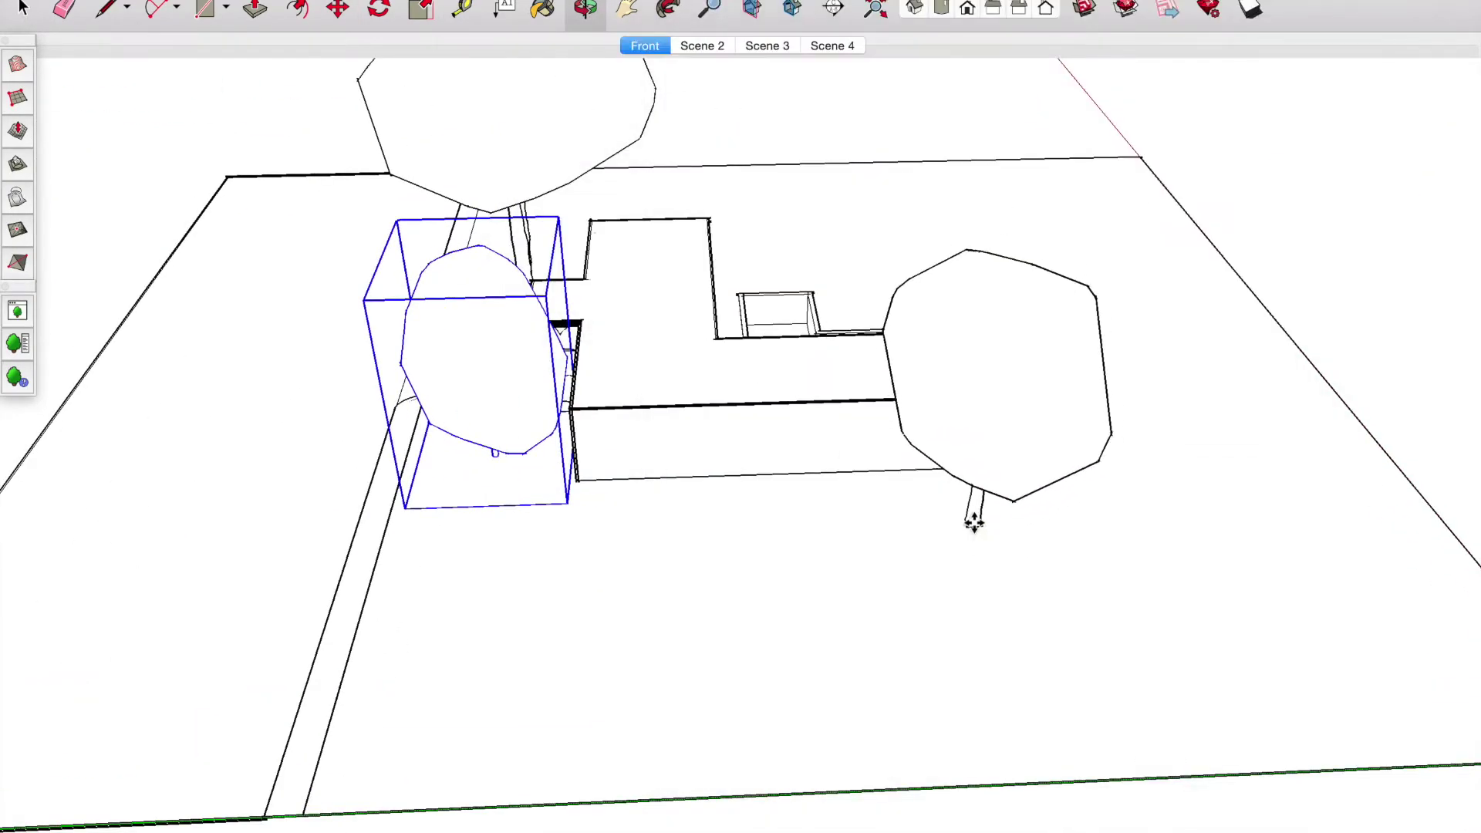
click(903, 528)
click(350, 430)
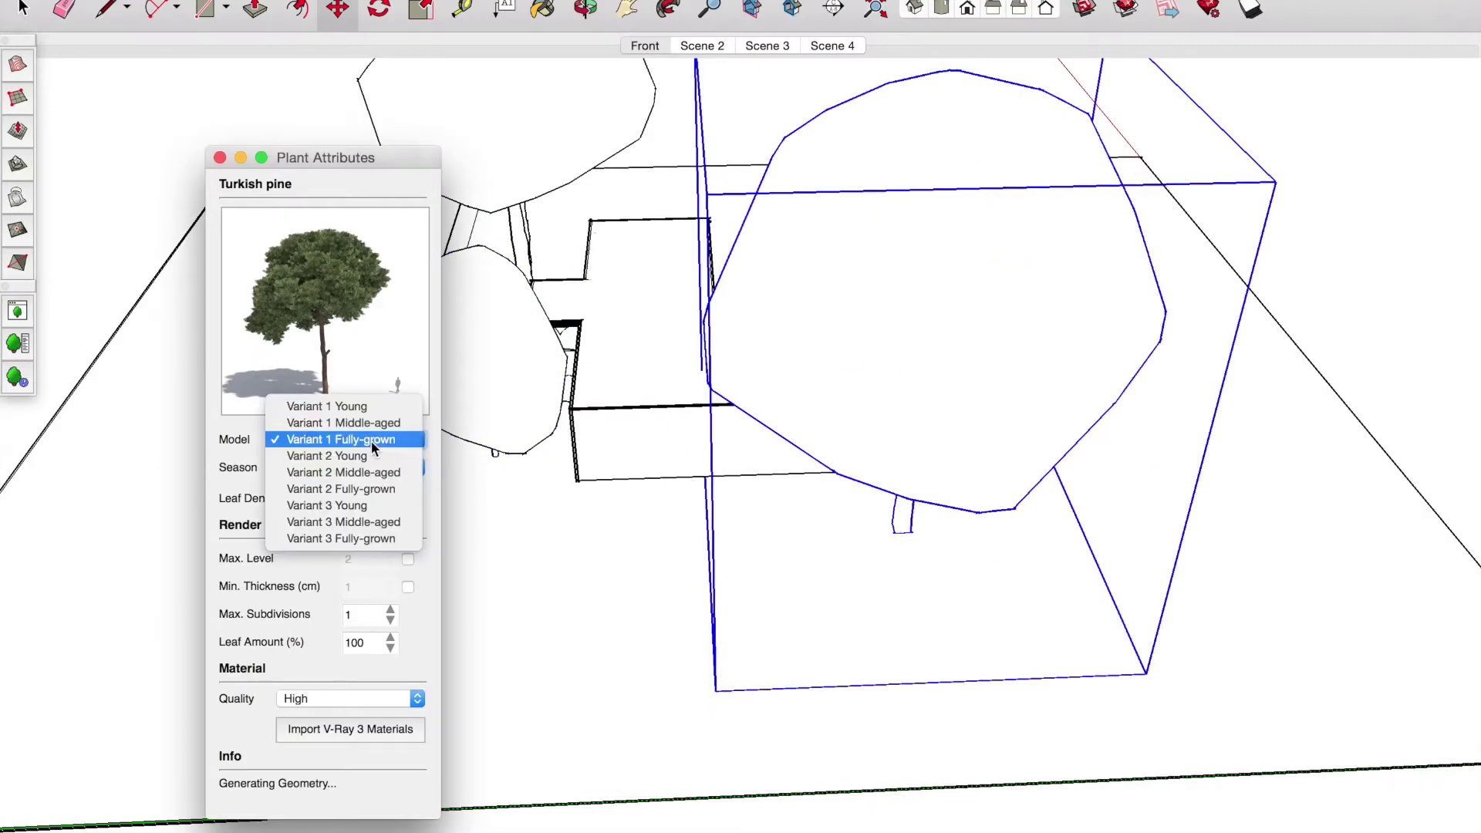
click(644, 45)
middle_drag(463, 386, 546, 519)
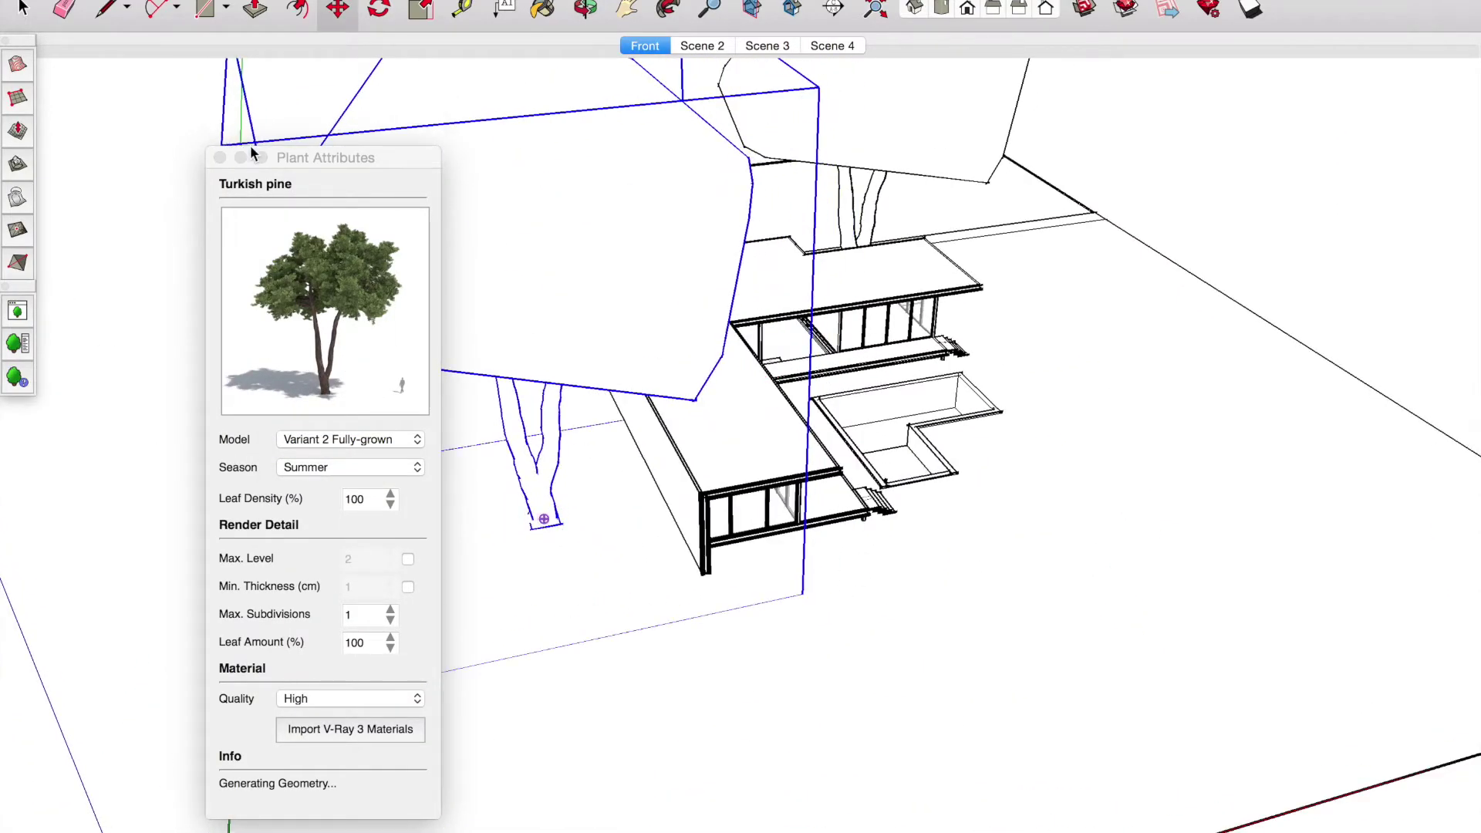
click(17, 343)
- Add a small shrub from the plant library beside the deck and rotate it into position
click(928, 115)
click(794, 279)
click(621, 595)
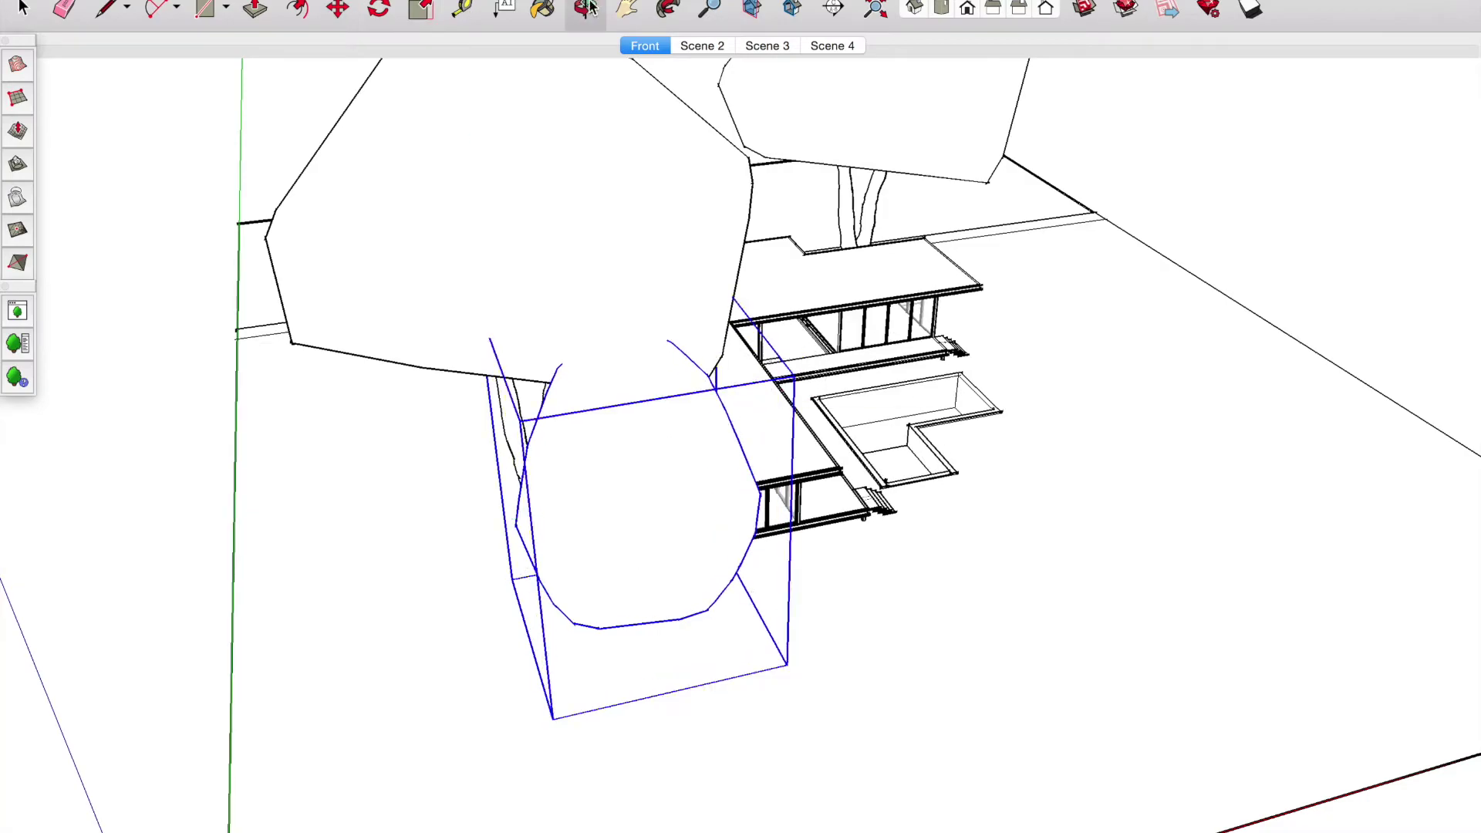
click(493, 496)
click(17, 343)
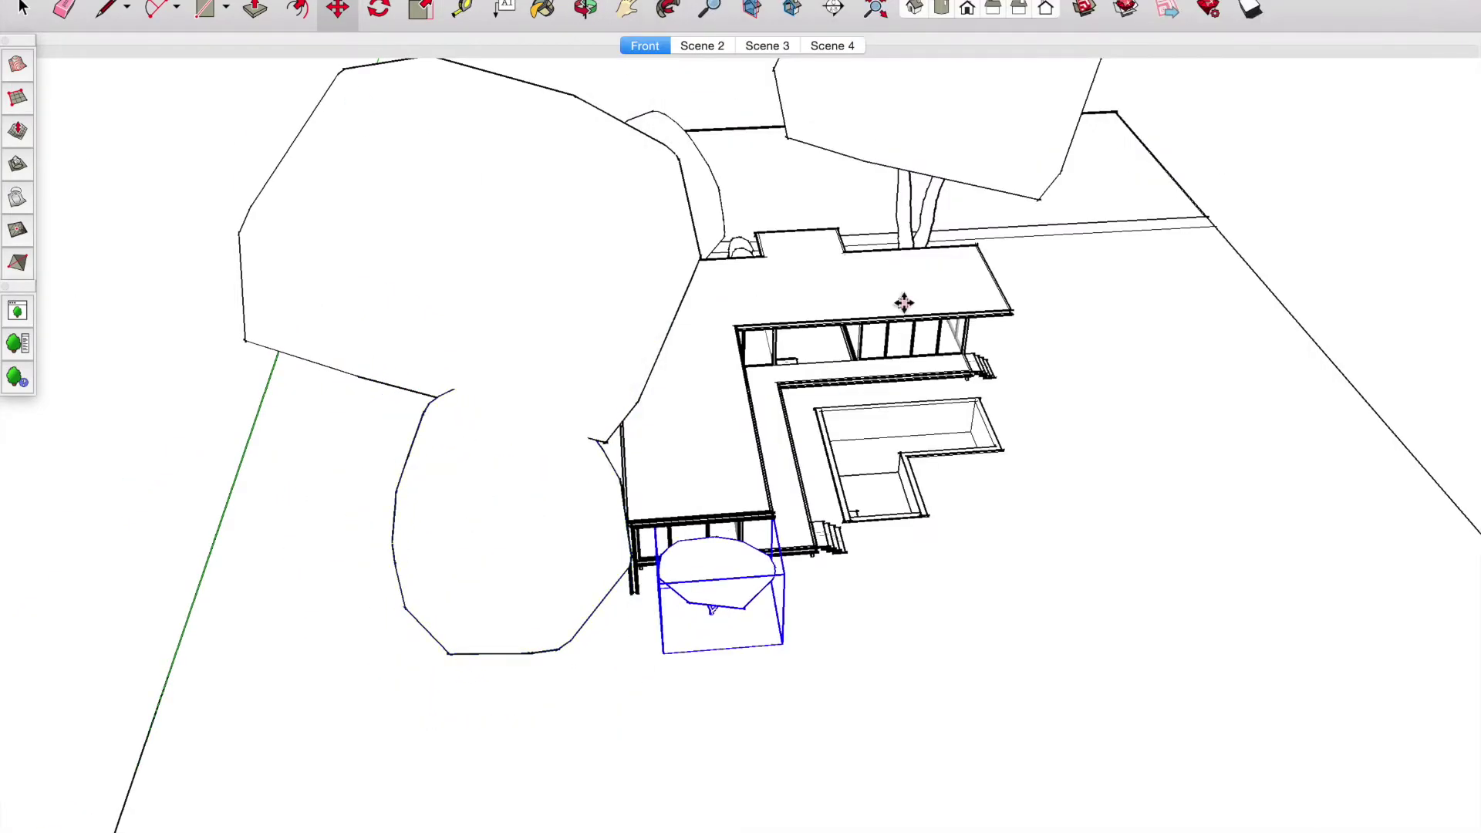
middle_drag(900, 303, 503, 480)
scroll(503, 480, up, 3)
click(430, 512)
scroll(694, 224, up, 5)
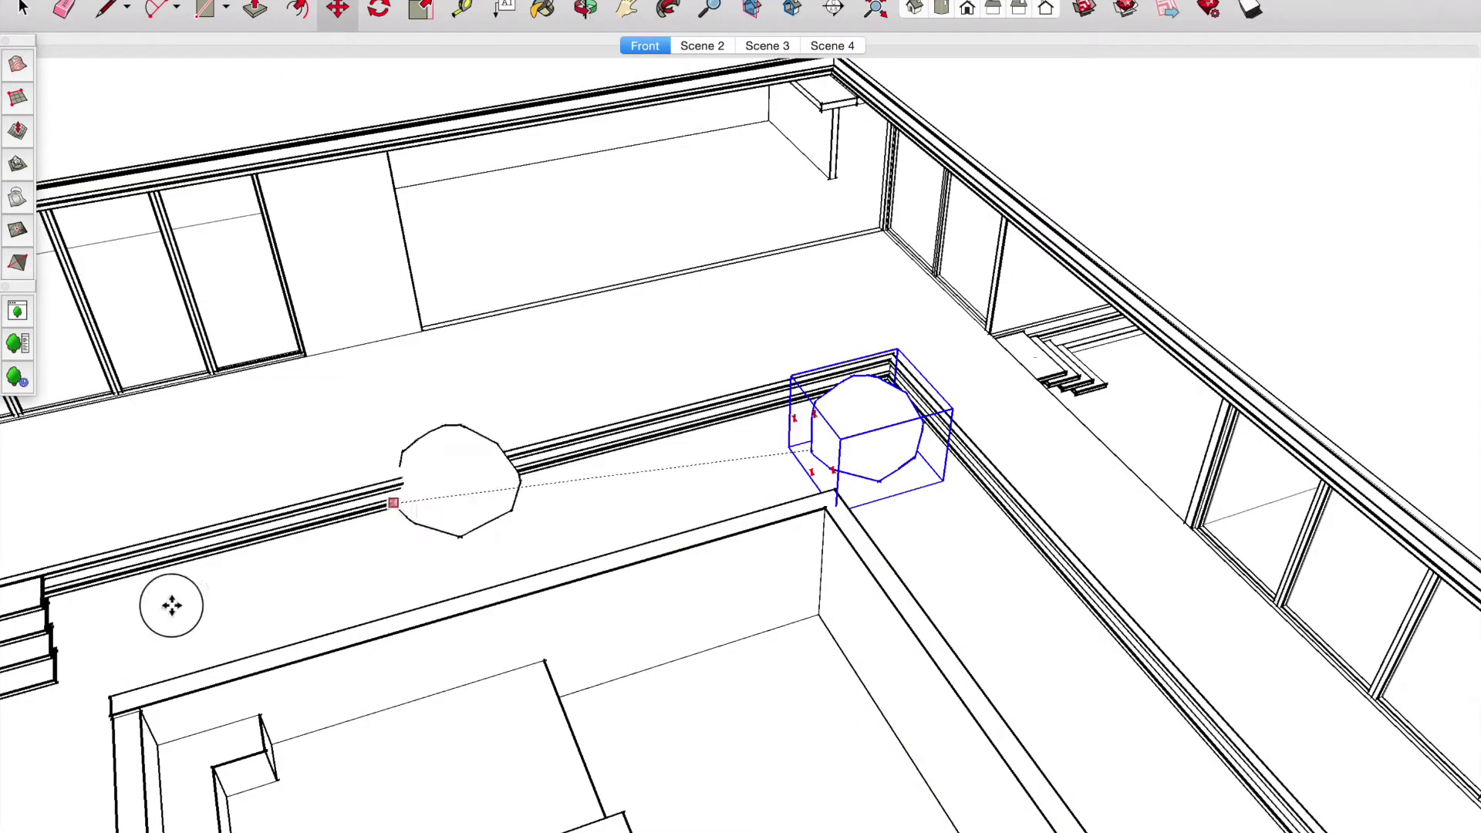
- Fill both planter walls with evenly spaced rows of shrub copies using /6 each
click(147, 617)
text(/6)
key(Return)
middle_drag(512, 72, 40, 14)
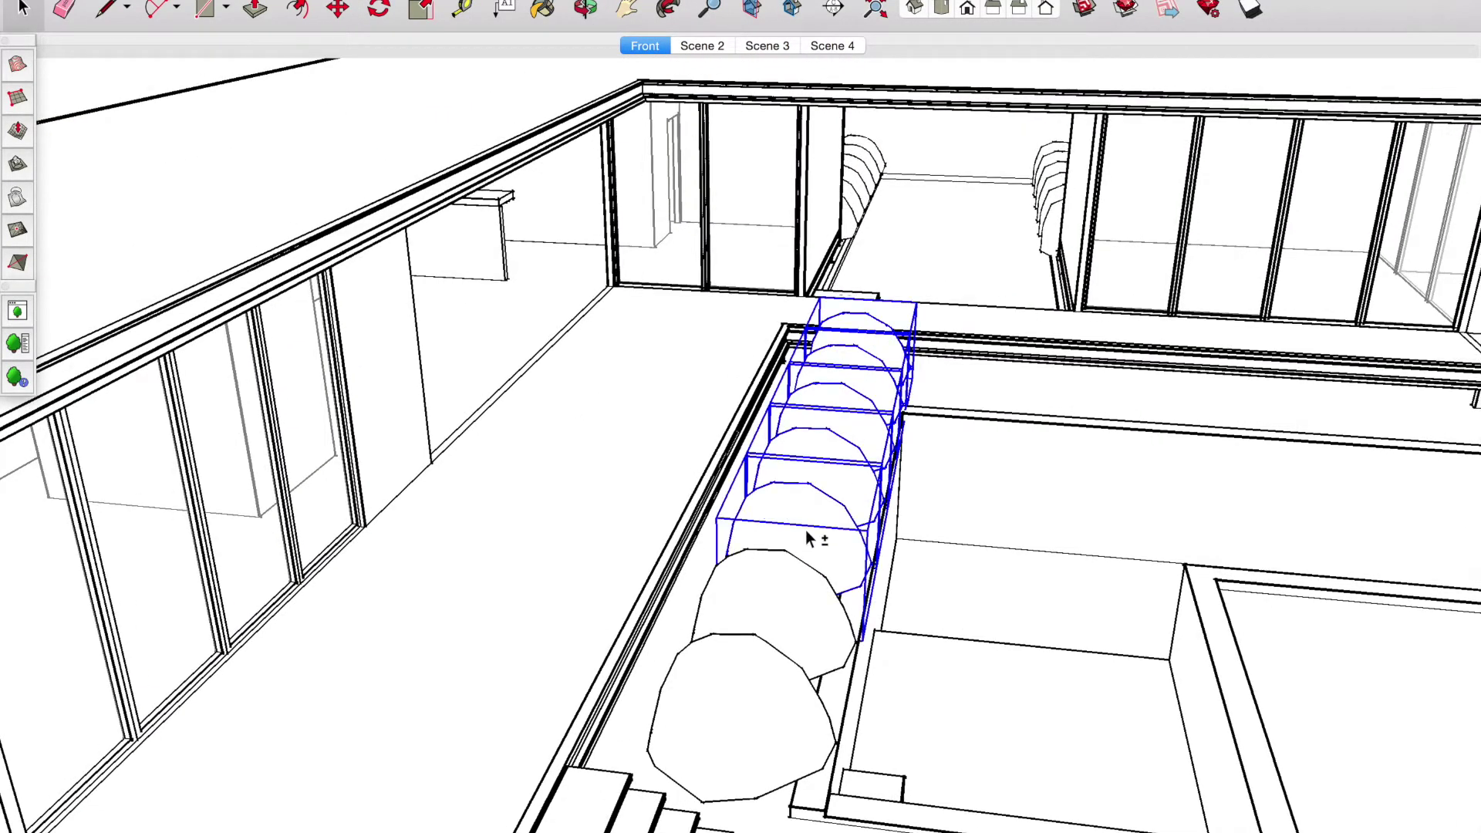
middle_drag(753, 588, 759, 401)
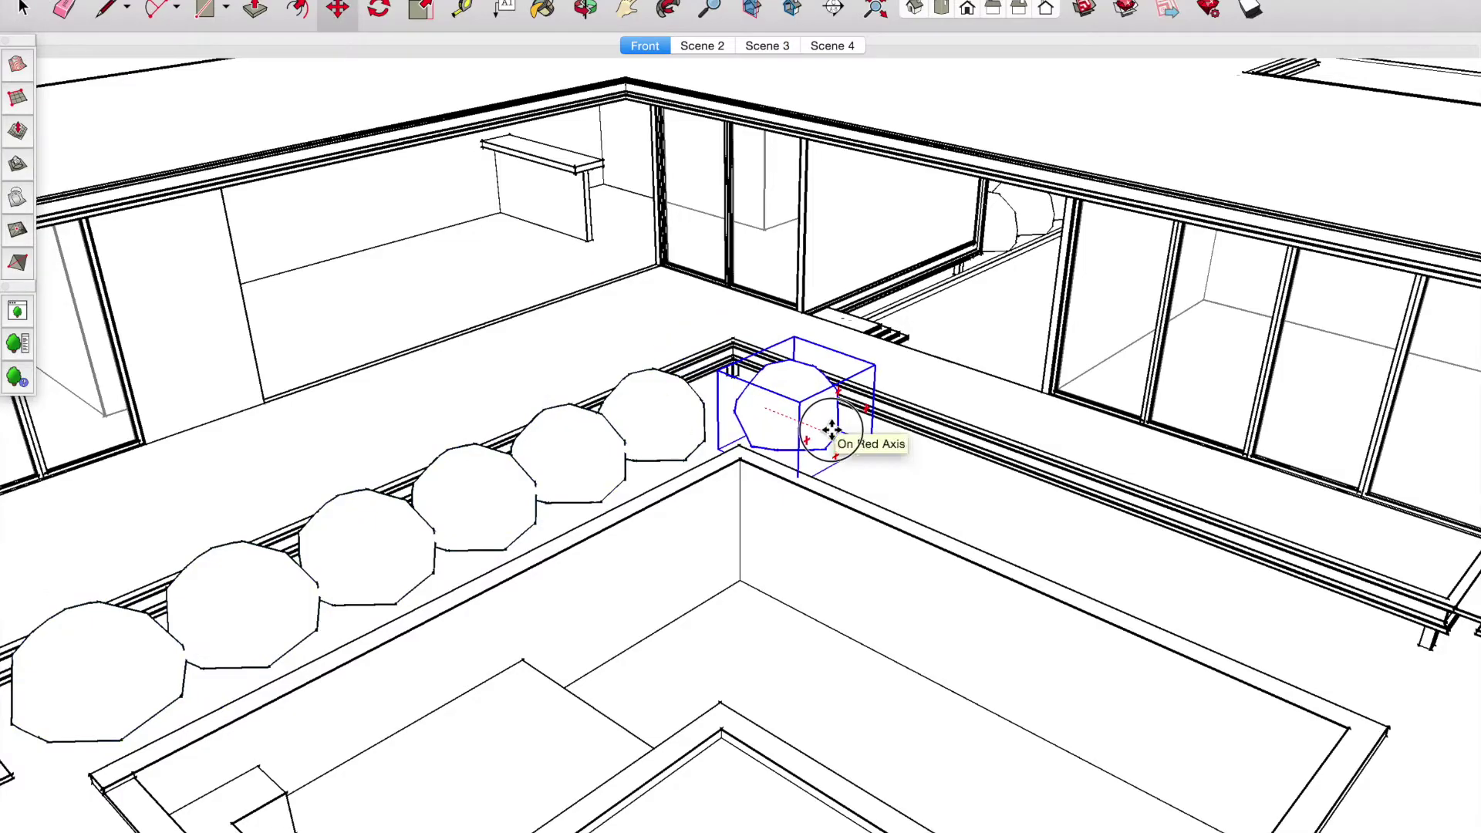
click(1447, 685)
text(/6)
key(Return)
- Orbit back to the Front scene view and bring up the shadow settings
key(o)
mouse_move(1446, 684)
mouse_down()
mouse_move(589, 408)
mouse_move(792, 527)
mouse_move(347, 340)
mouse_up()
click(644, 45)
click(473, 255)
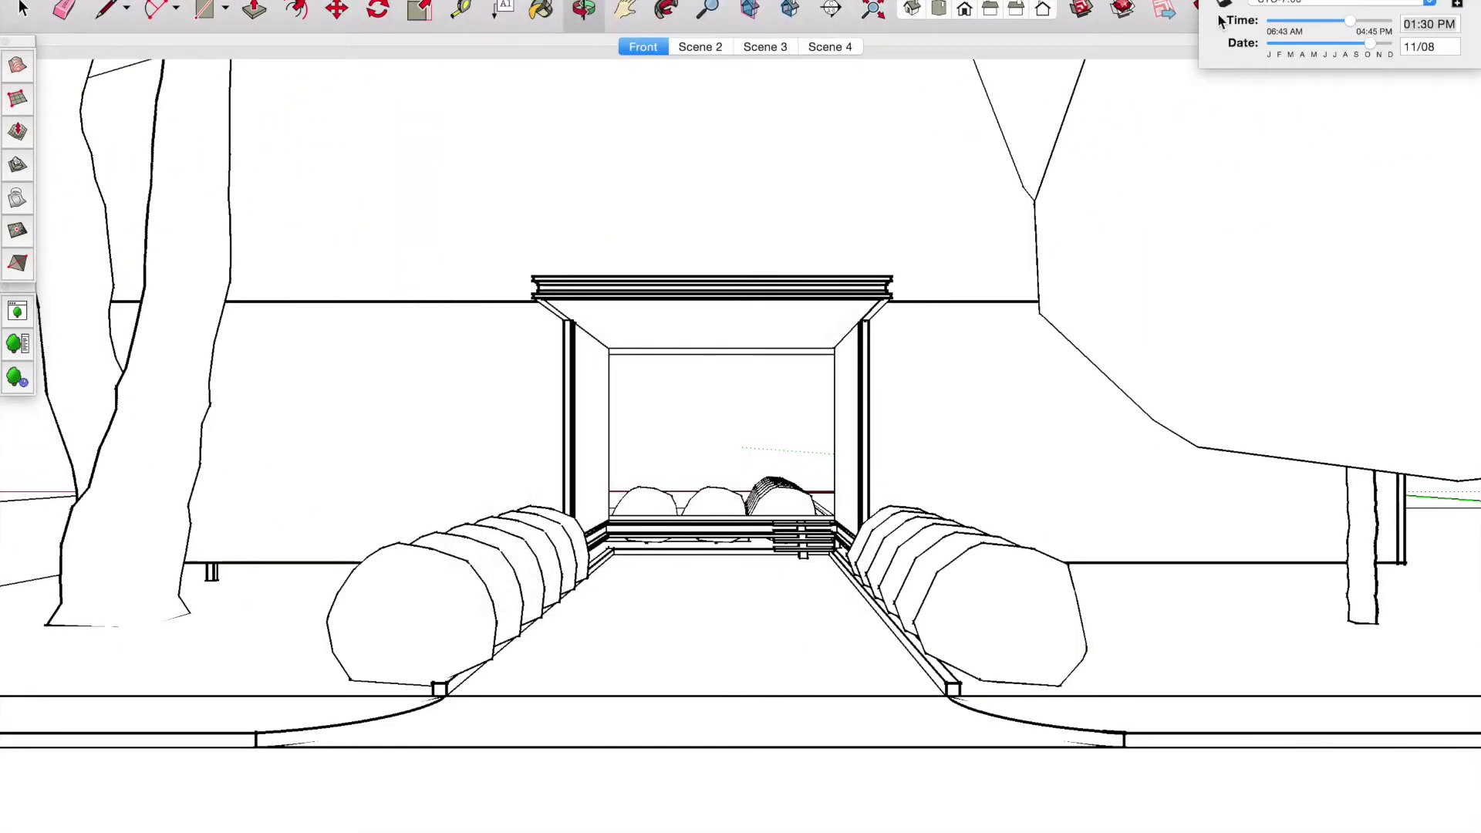
- Turn on shadows for 10:28 AM on 10/19 and hide the Terrain layer
click(1223, 4)
mouse_move(1348, 21)
mouse_down()
mouse_move(1316, 21)
mouse_move(1363, 43)
mouse_up()
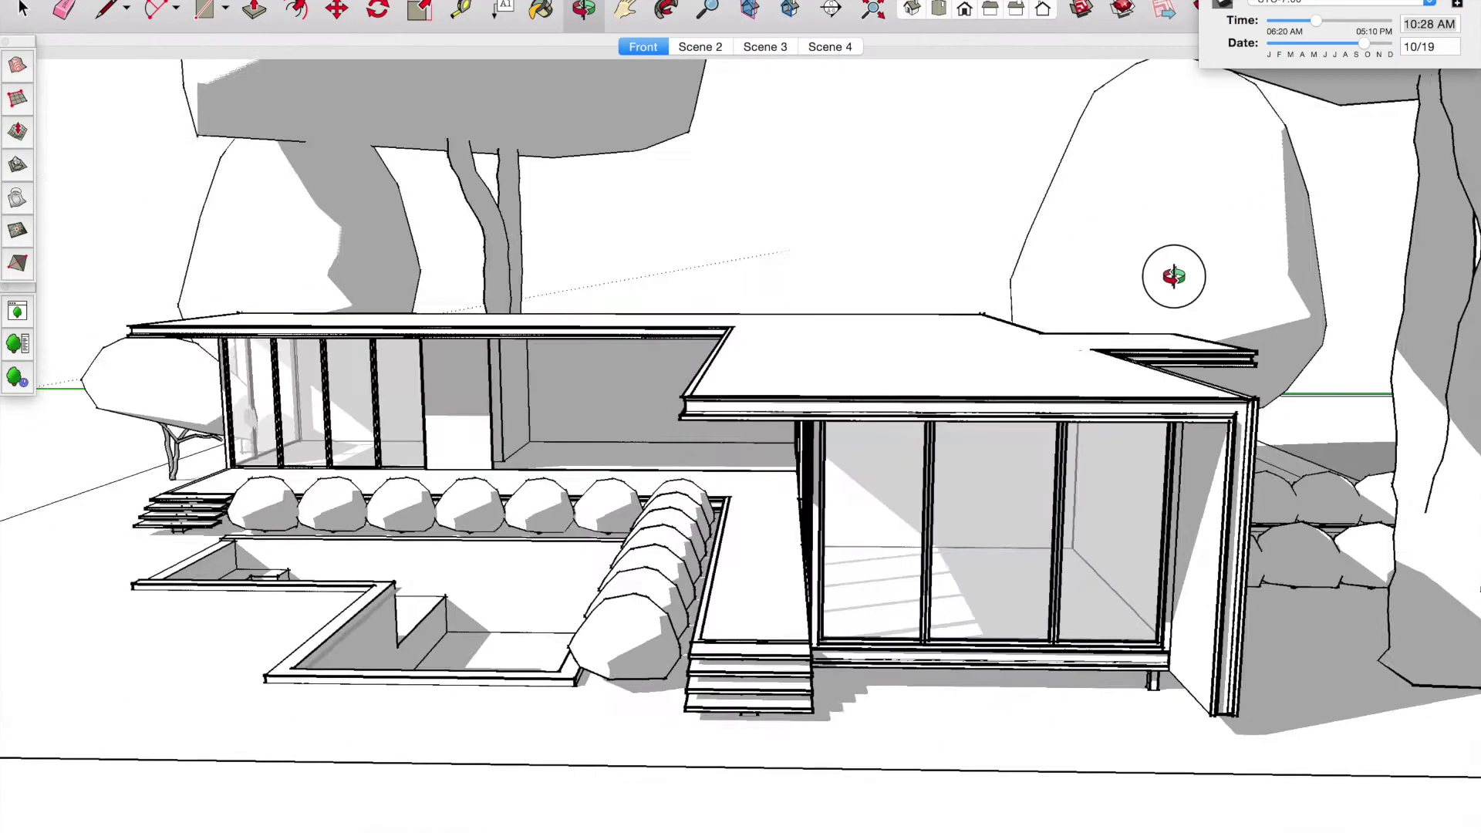
click(462, 2)
click(486, 248)
click(1455, 200)
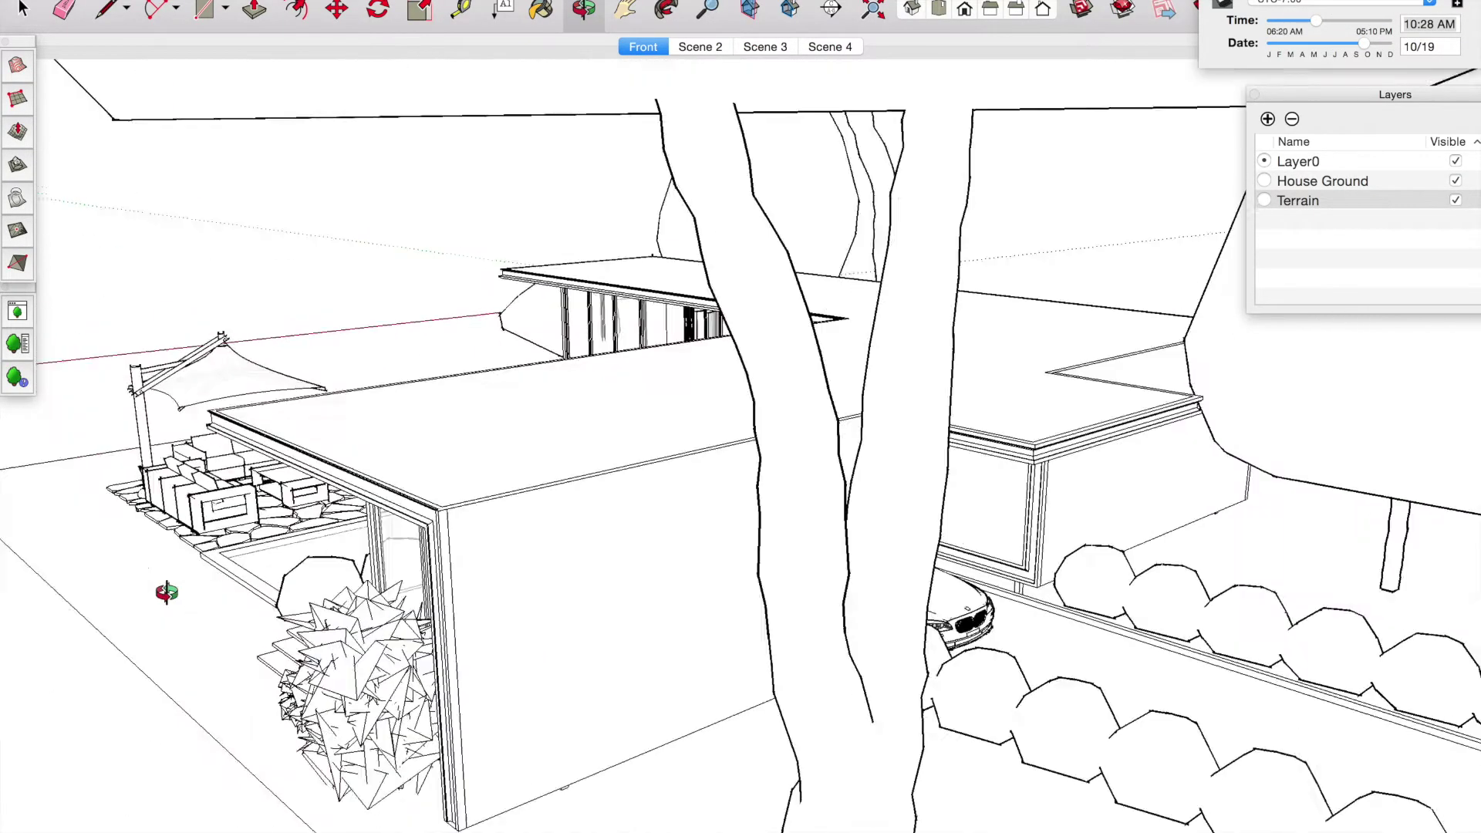
- Orbit and pan the view down to the garage and car
drag(159, 589, 816, 88)
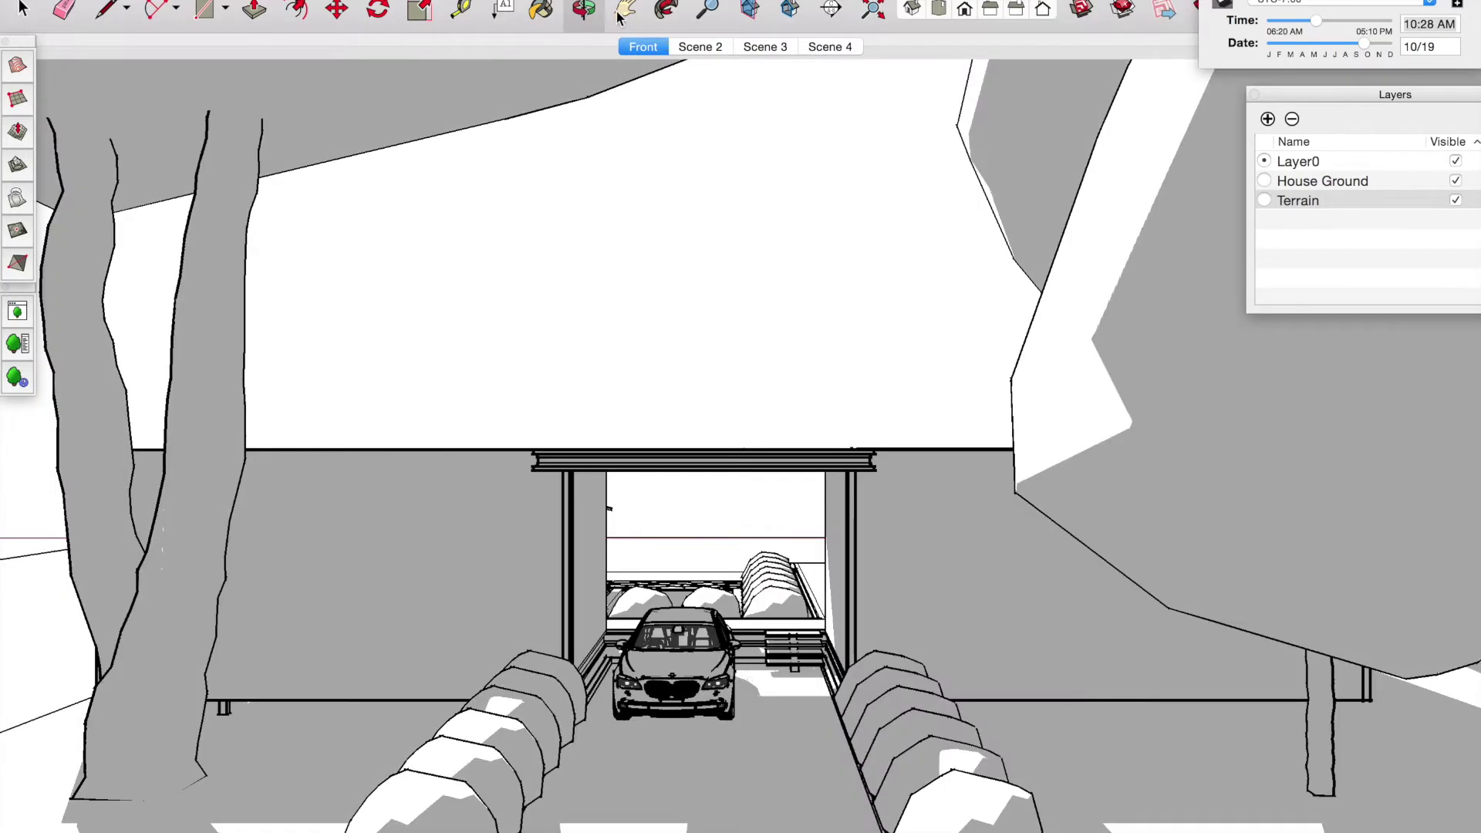
mouse_move(816, 88)
middle_down()
mouse_move(771, 264)
mouse_move(798, 654)
middle_up()
mouse_move(798, 654)
mouse_down()
mouse_move(793, 569)
mouse_move(840, 585)
mouse_up()
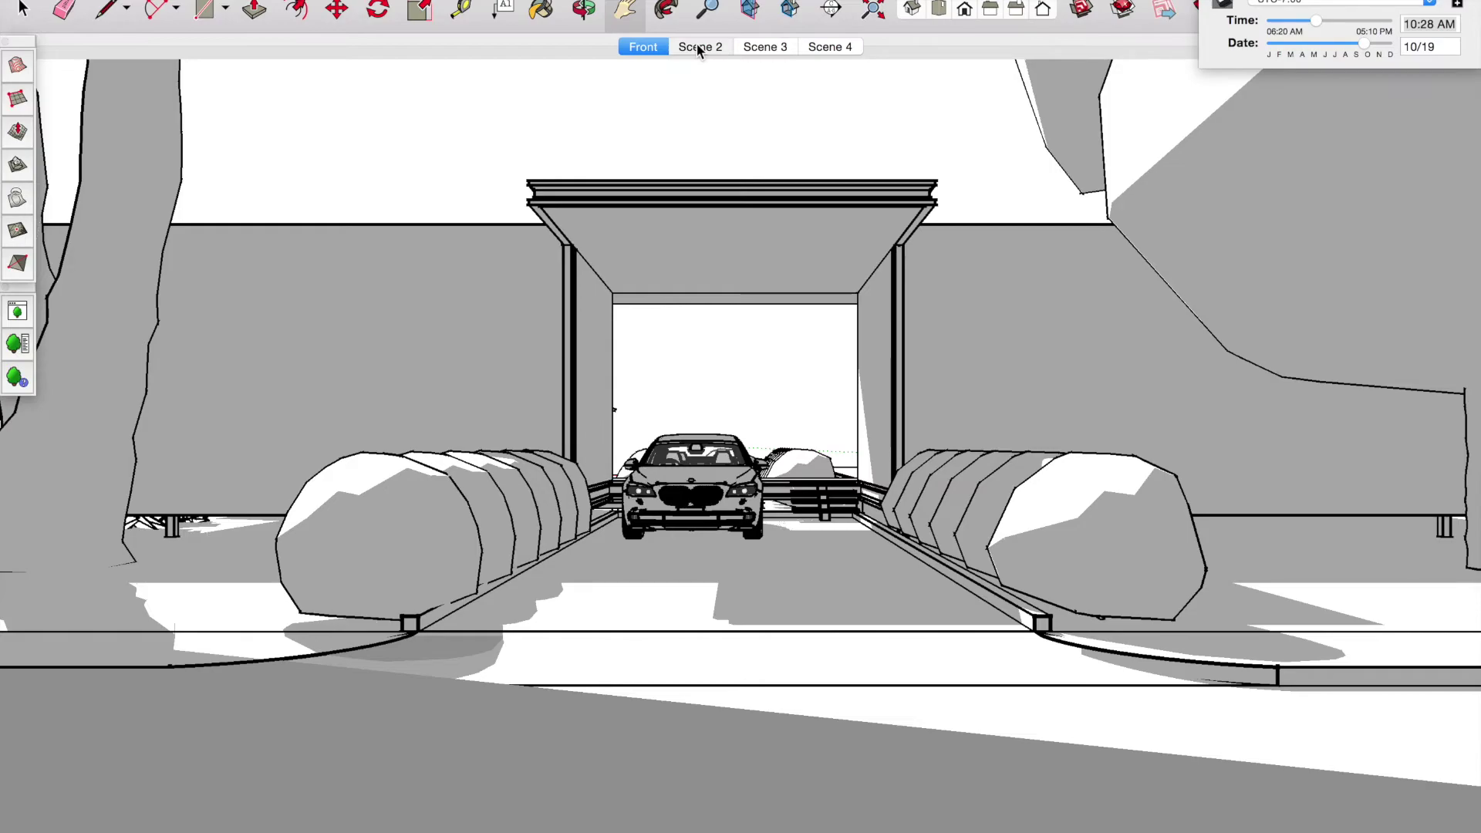
- Switch through Scene 2, Scene 3 and Scene 4, ending on the deck-to-planters view
click(698, 48)
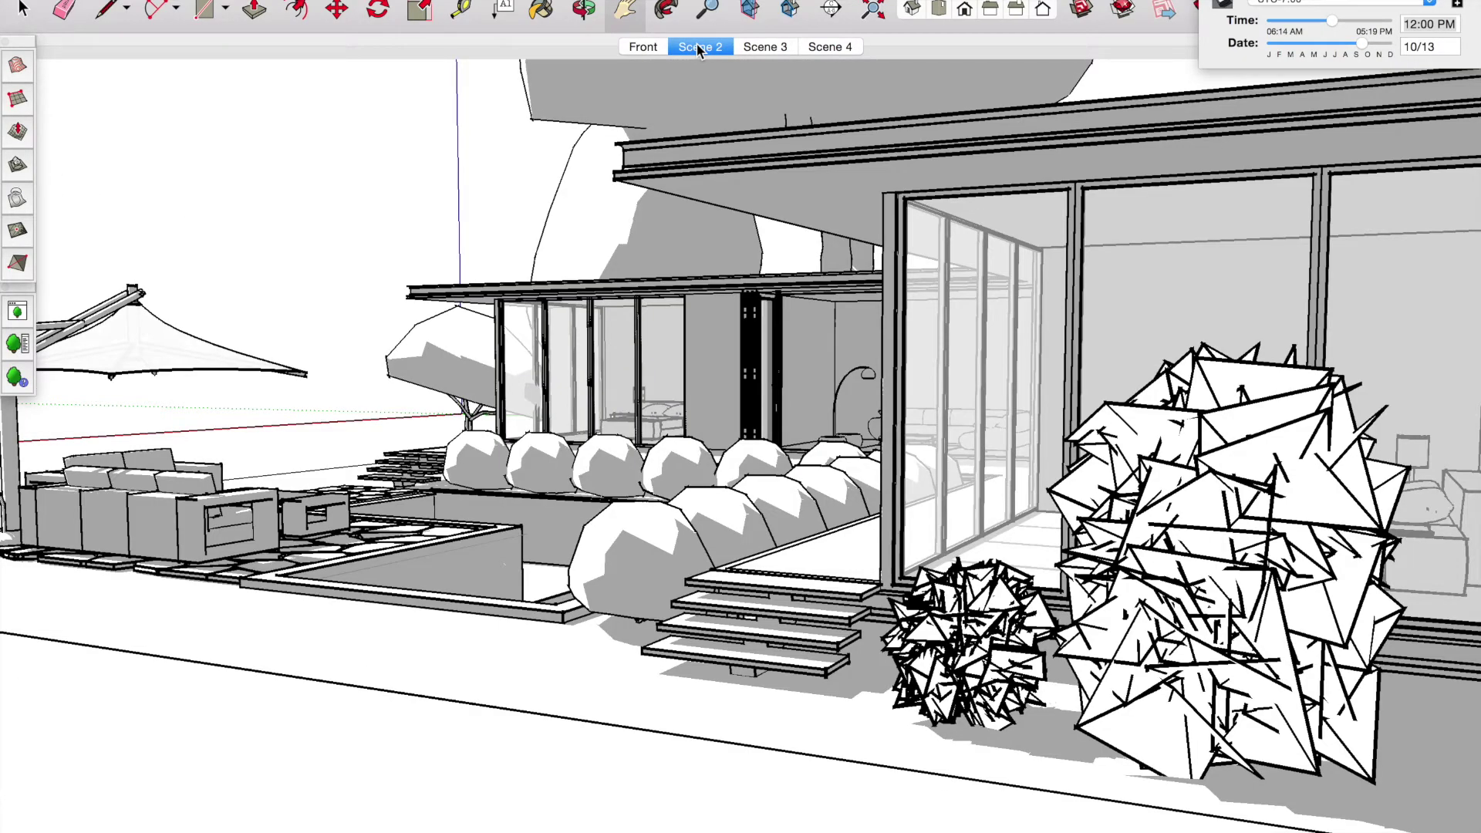
click(768, 48)
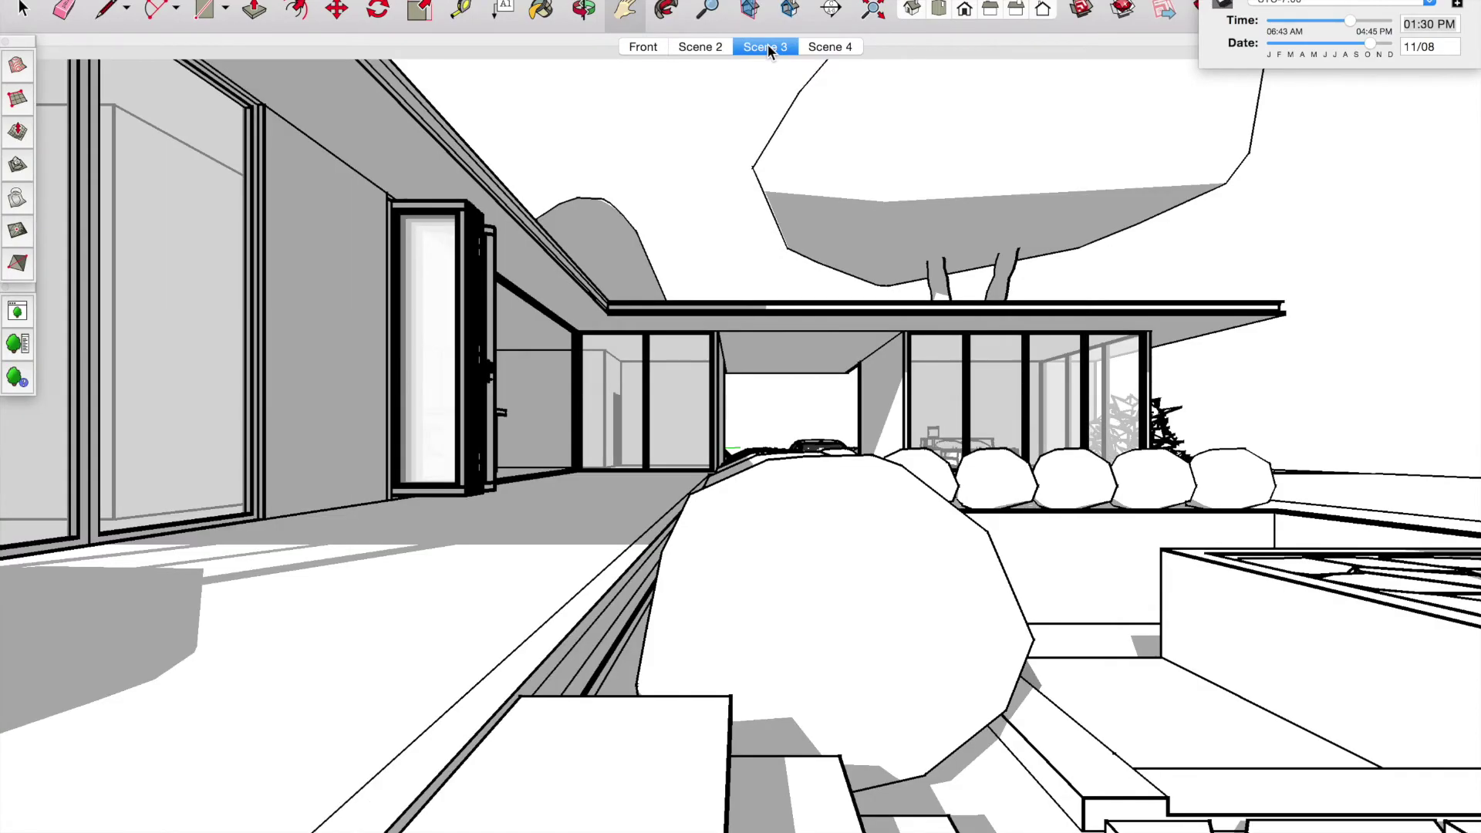
click(826, 48)
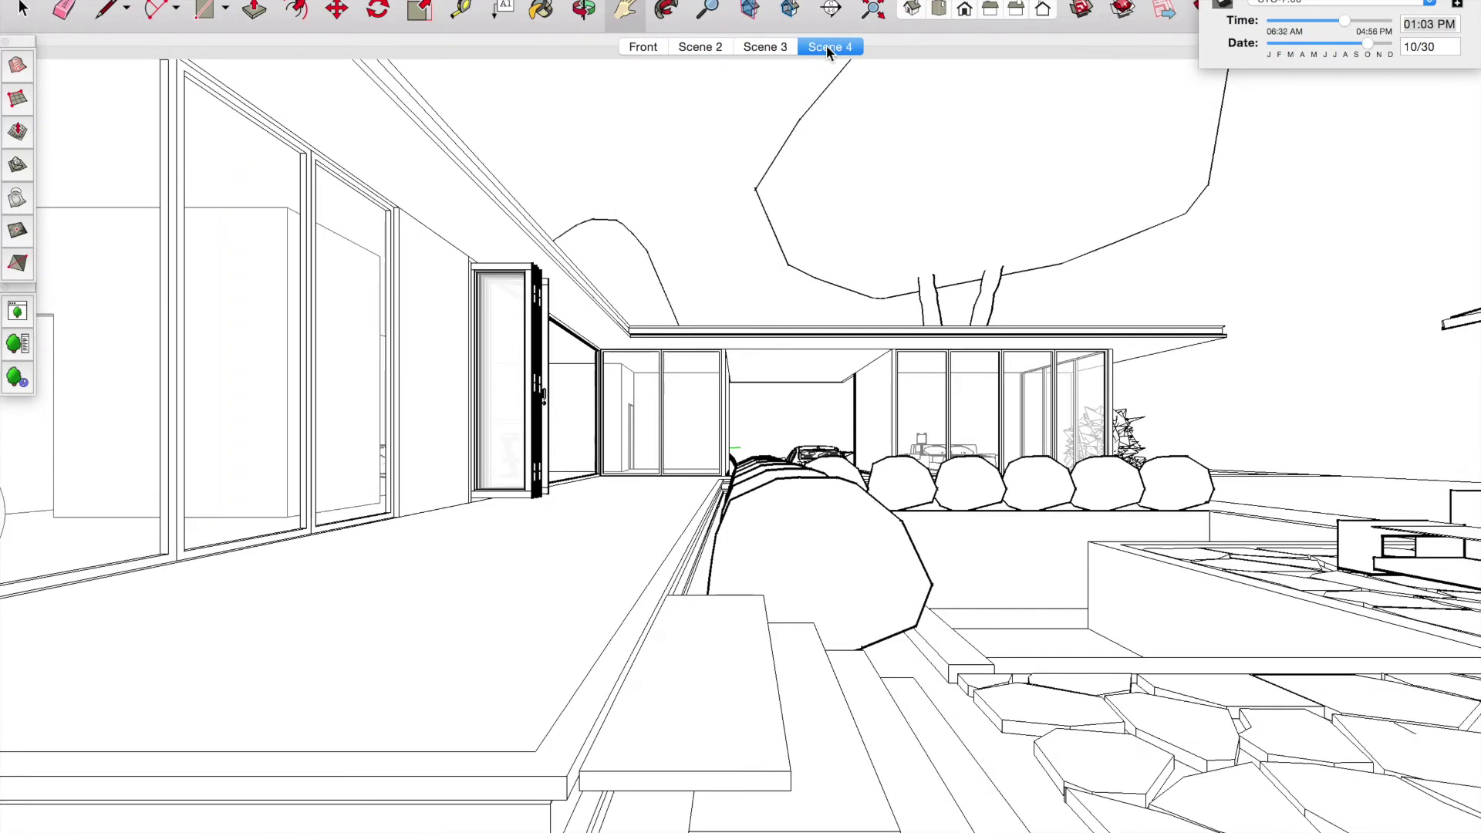